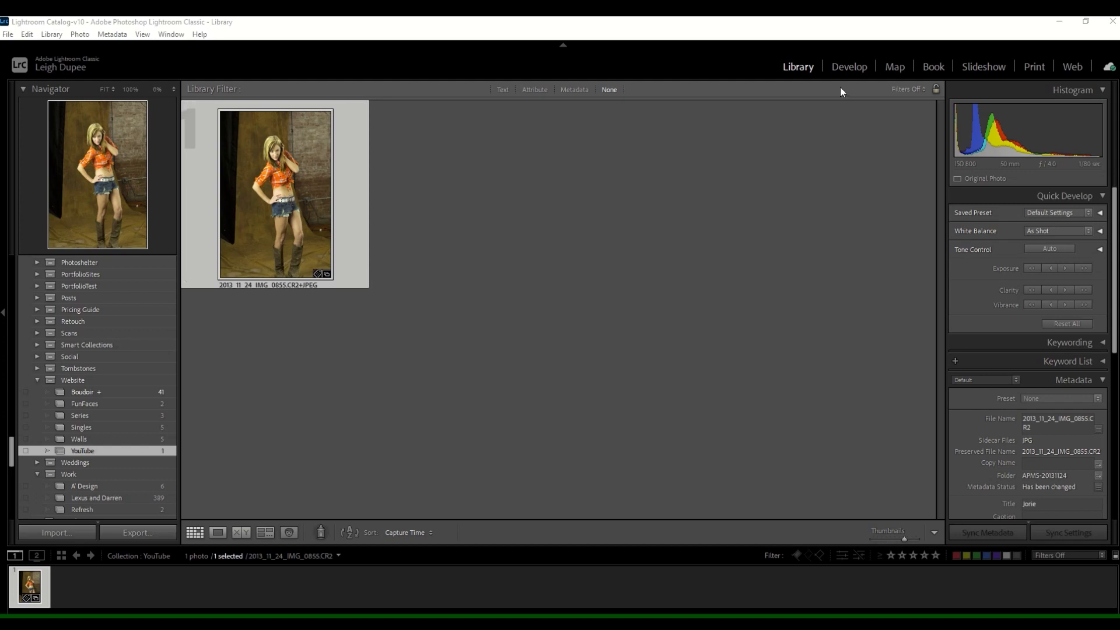
In Develop, enable lens profile corrections with the Canon EF 24-70mm f/2.8 L USM profile
{"action": "left_click", "coordinate": [841, 70]}
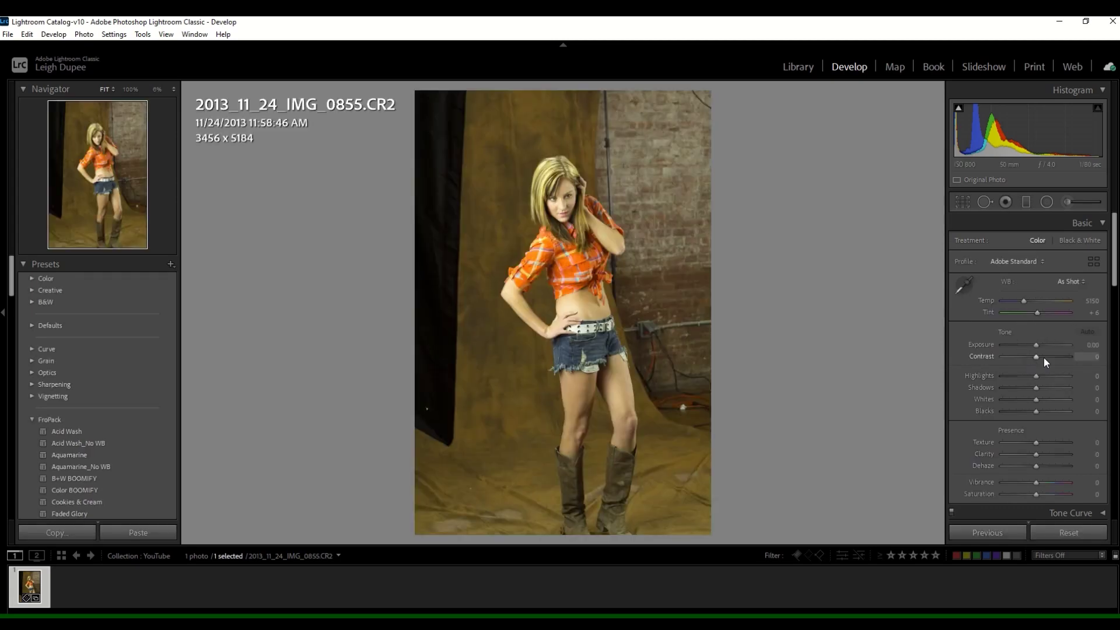
{"action": "scroll", "coordinate": [1058, 308], "scroll_direction": "down", "scroll_amount": 10}
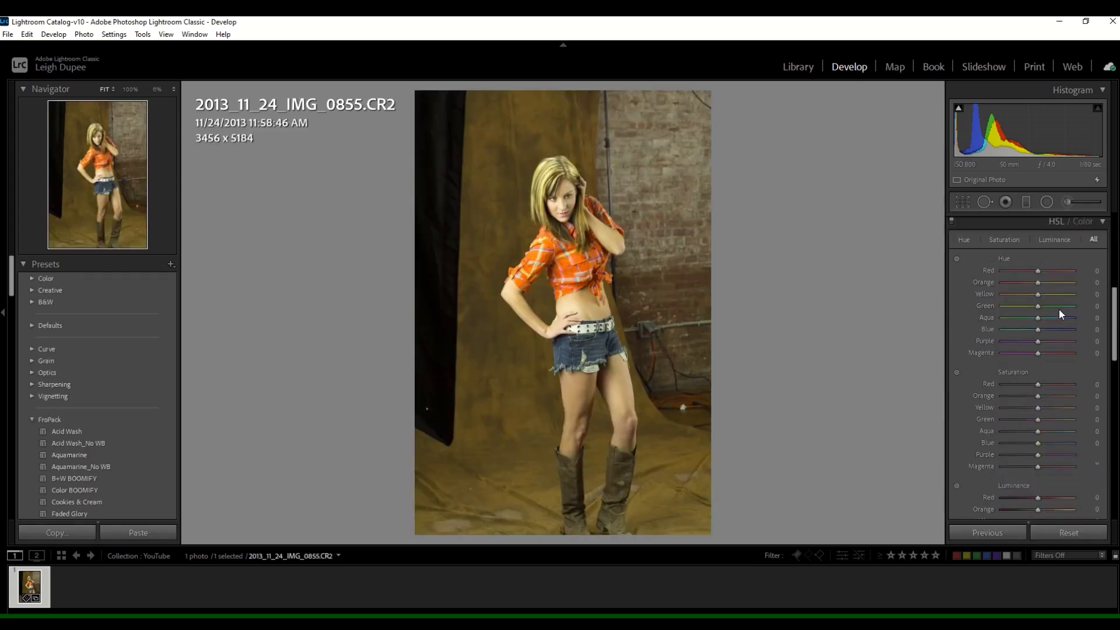
{"action": "scroll", "coordinate": [1058, 309], "scroll_direction": "down", "scroll_amount": 8}
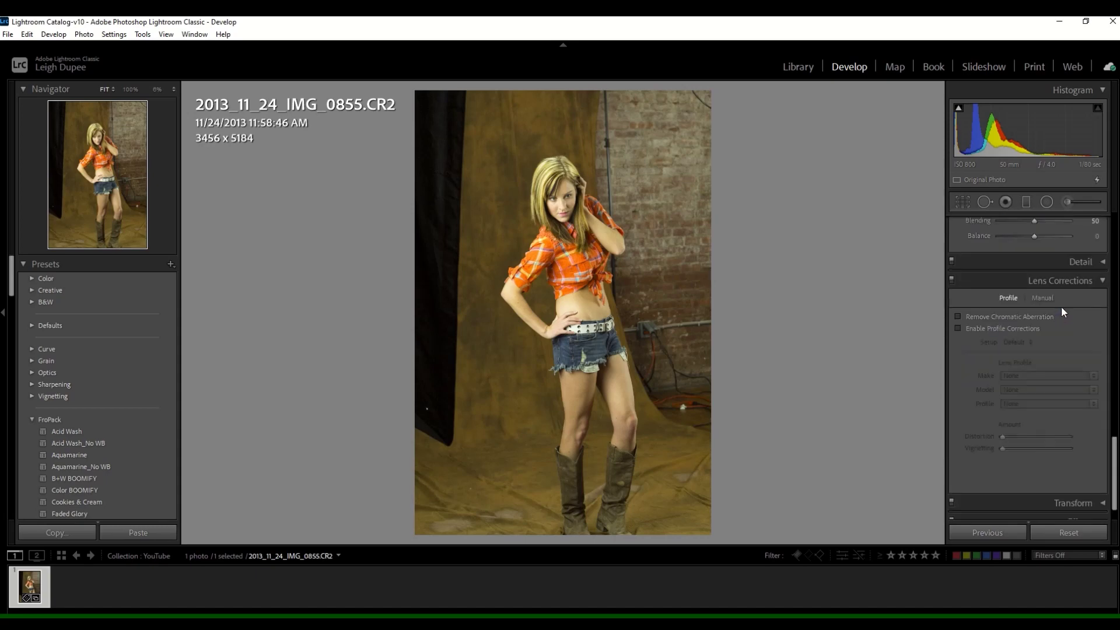
{"action": "left_click", "coordinate": [966, 328]}
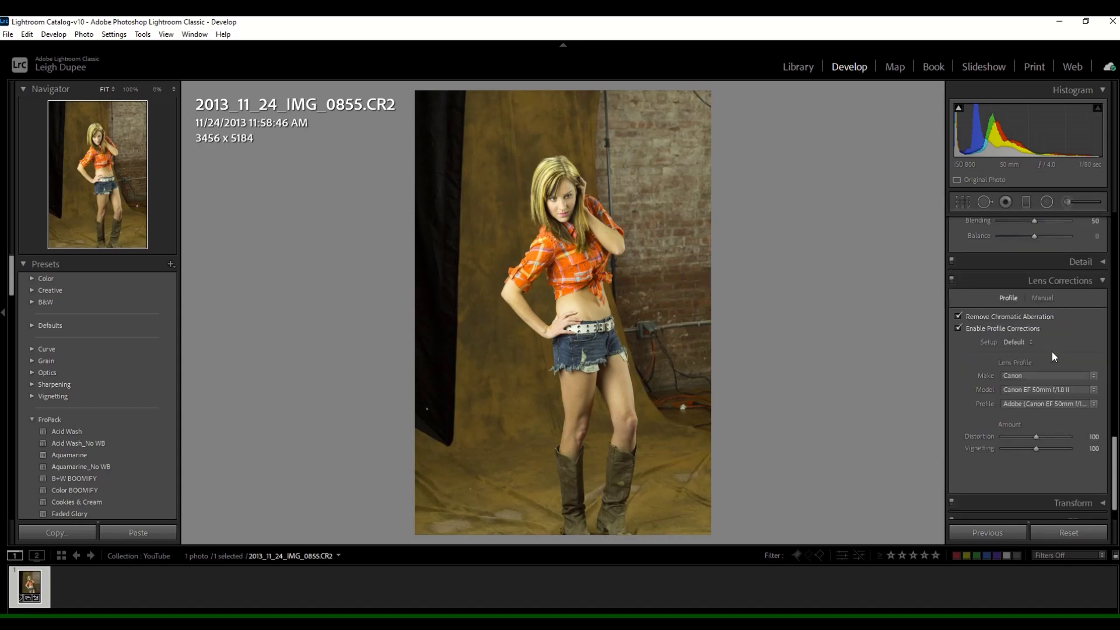
{"action": "left_click", "coordinate": [1055, 390]}
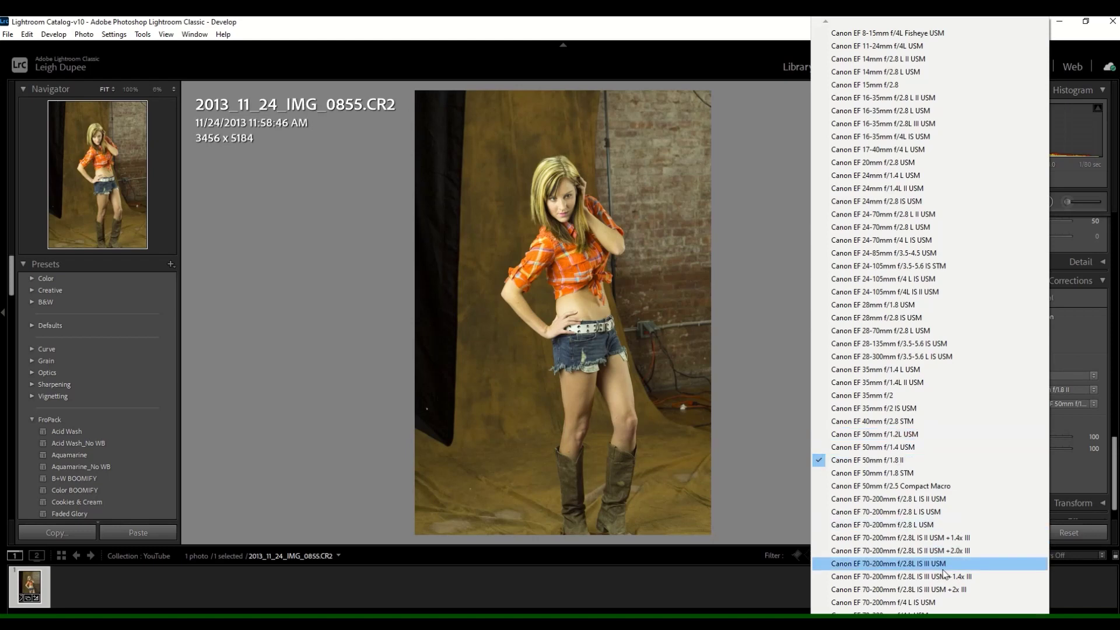
{"action": "left_click", "coordinate": [921, 230]}
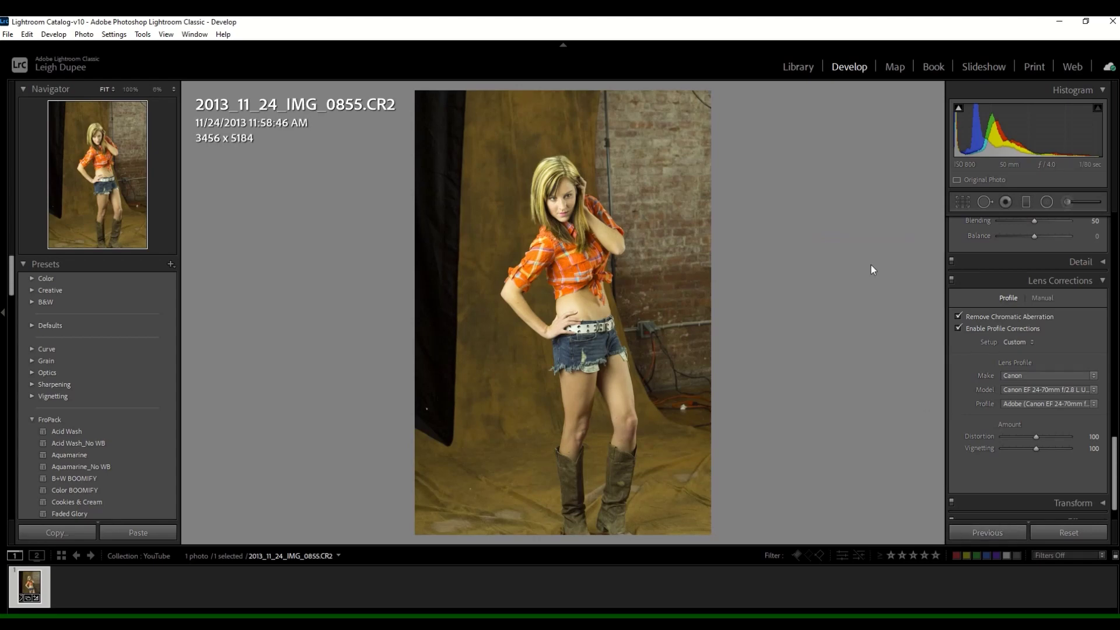
Send the photo to Adobe Photoshop 2021 via Edit In
{"action": "right_click", "coordinate": [618, 263]}
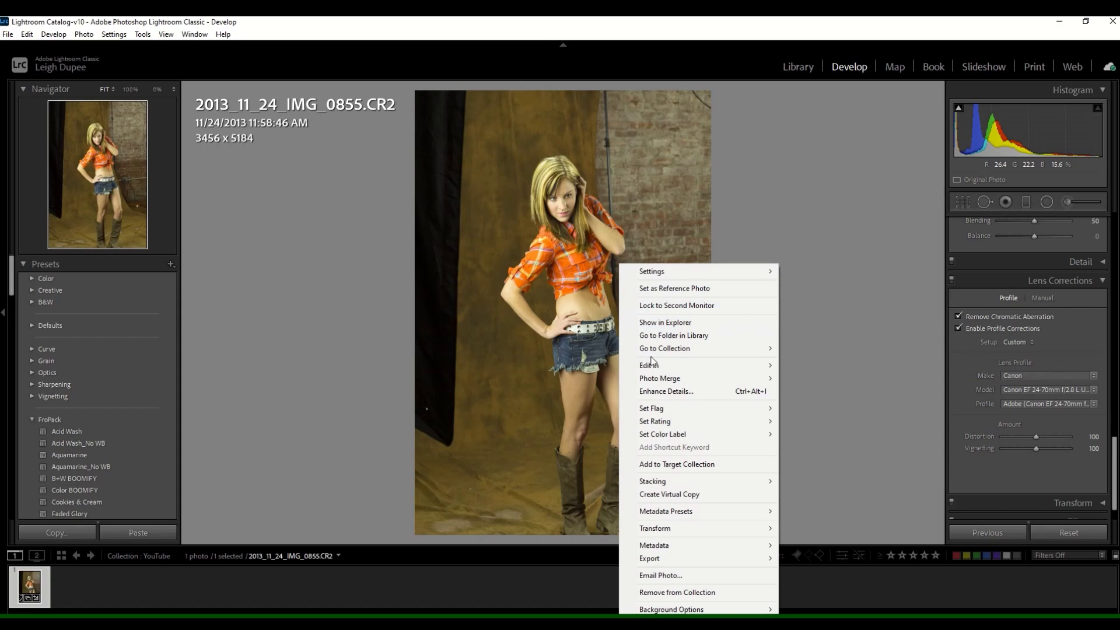
{"action": "mouse_move", "coordinate": [647, 365]}
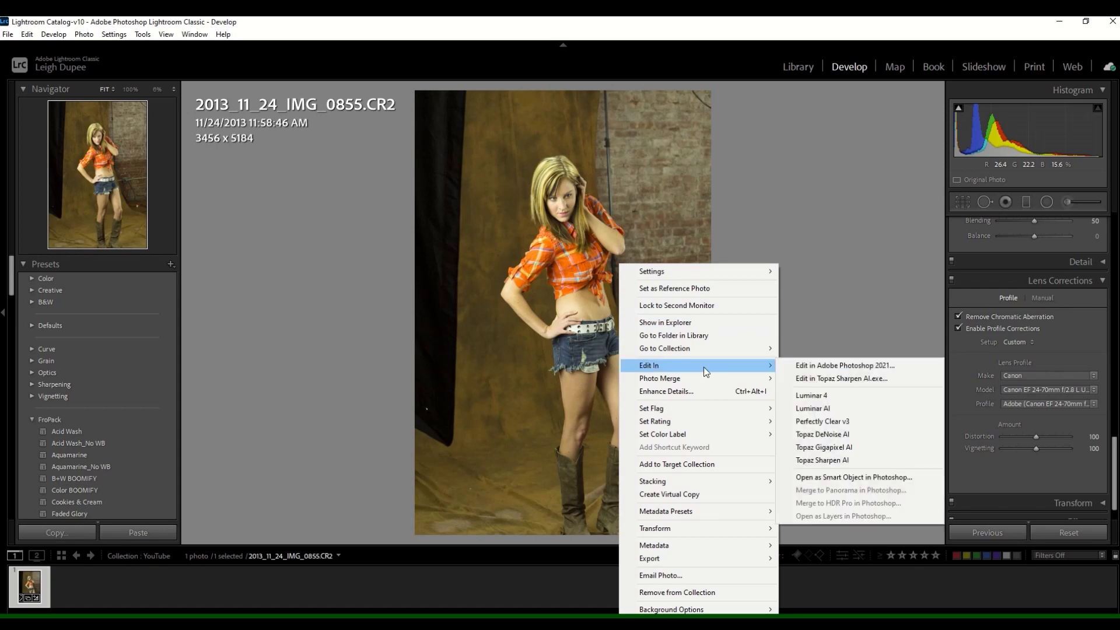
{"action": "left_click", "coordinate": [799, 370]}
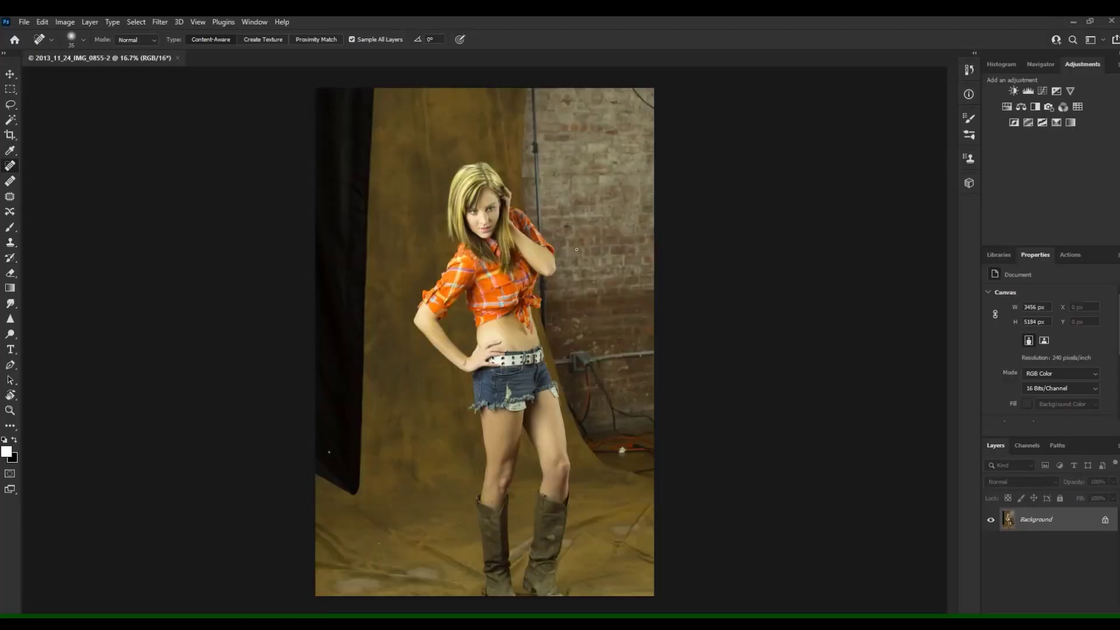
Duplicate the Background into Layer 1 with Ctrl+J and run Filter > Skylum Software > Luminar AI on it
{"action": "key", "text": "ctrl+j"}
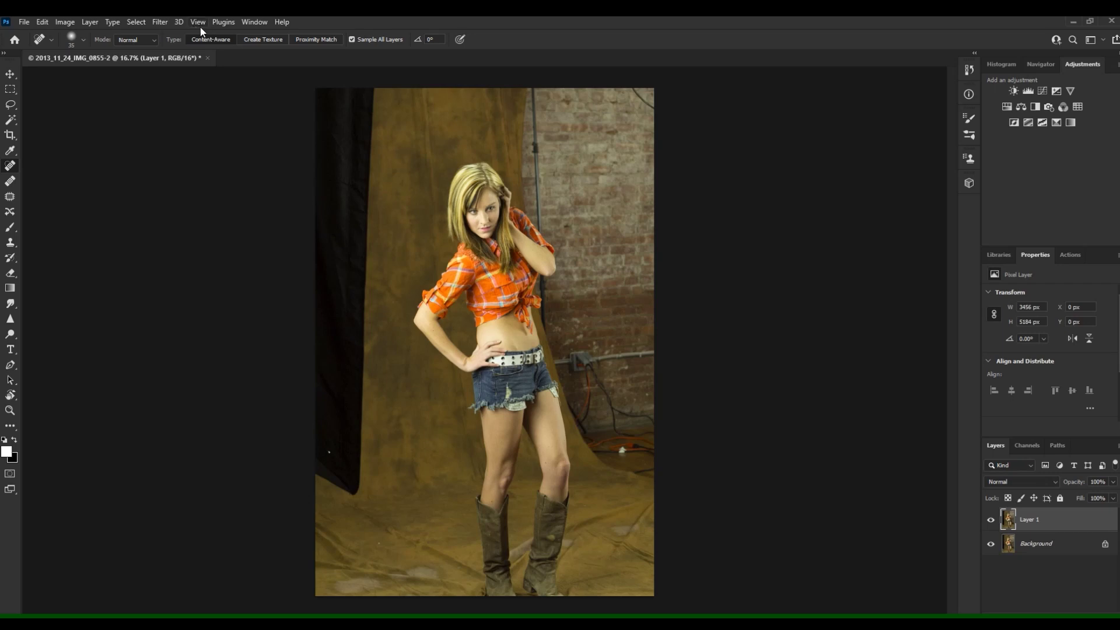
{"action": "left_click", "coordinate": [166, 22]}
{"action": "mouse_move", "coordinate": [193, 303]}
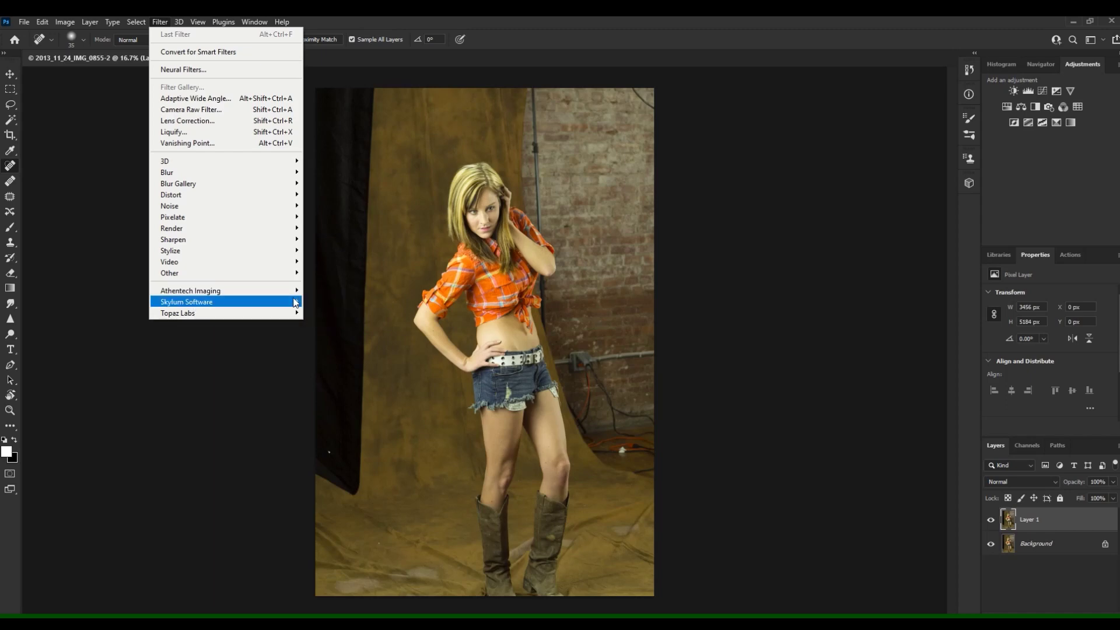
{"action": "left_click", "coordinate": [313, 314]}
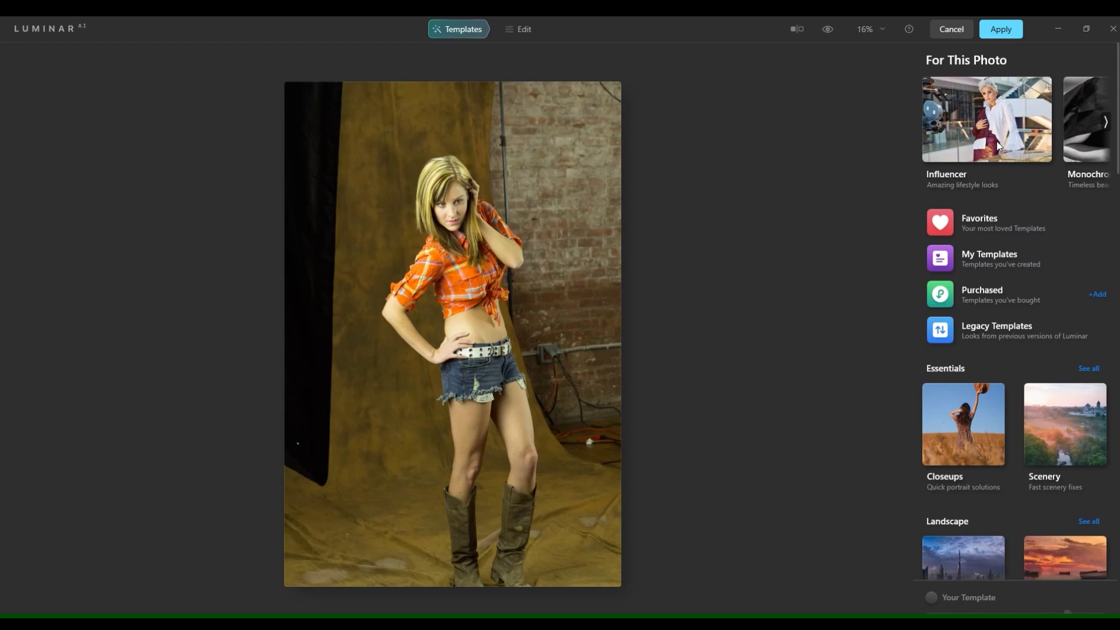
Browse the For This Photo sets to the Influencer Collection and apply the Eventide template
{"action": "left_click", "coordinate": [1106, 121]}
{"action": "left_click", "coordinate": [1106, 122]}
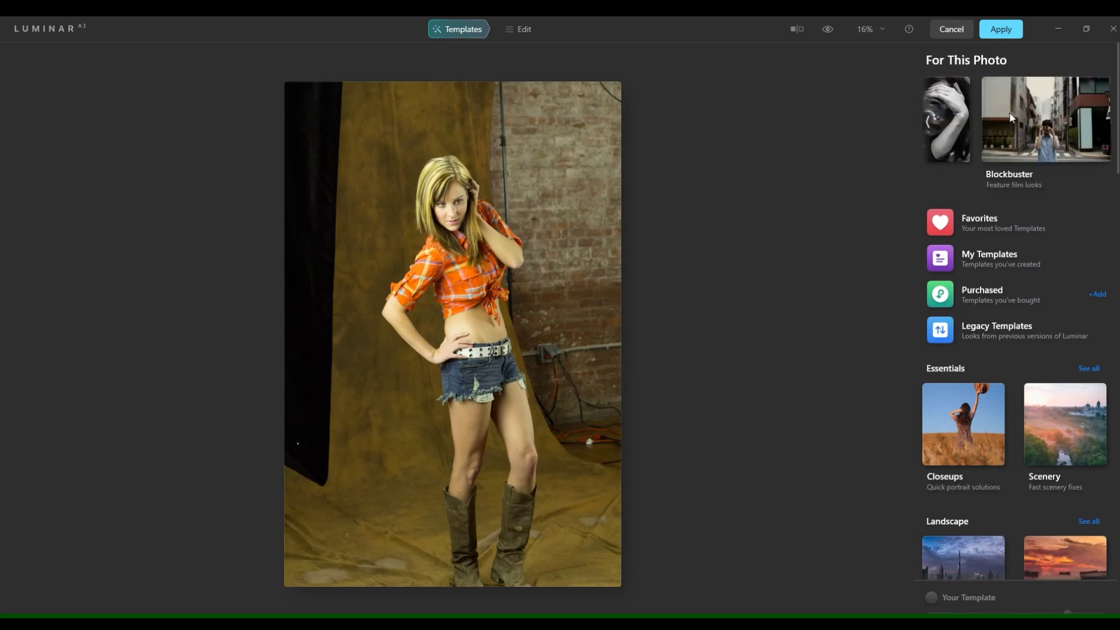
{"action": "left_click", "coordinate": [930, 125]}
{"action": "left_click", "coordinate": [930, 125]}
{"action": "left_click", "coordinate": [979, 121]}
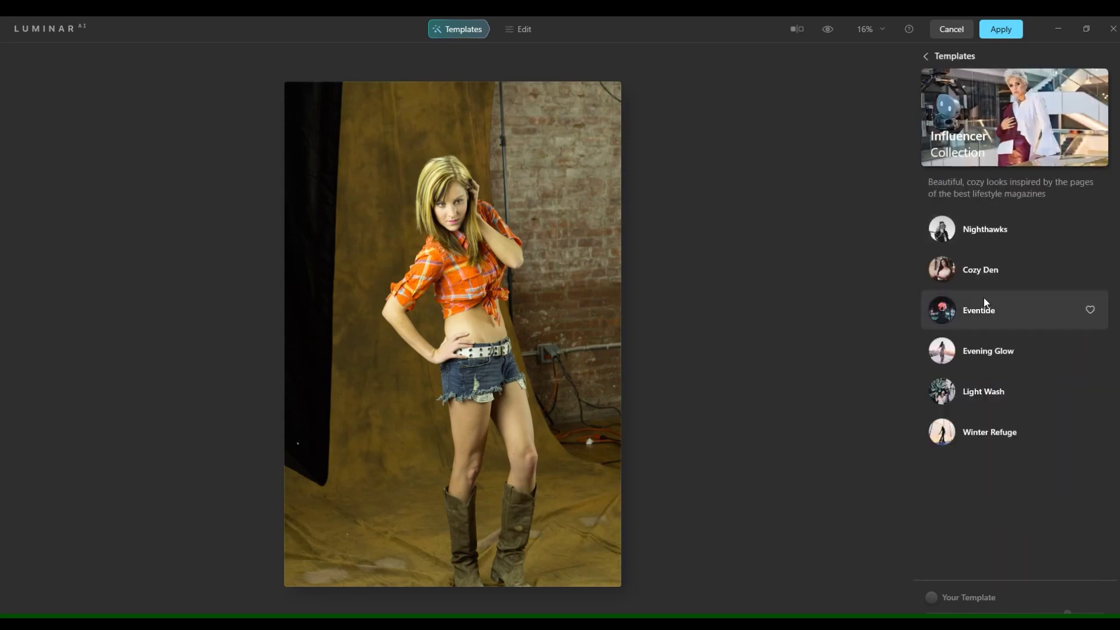
{"action": "left_click", "coordinate": [975, 313]}
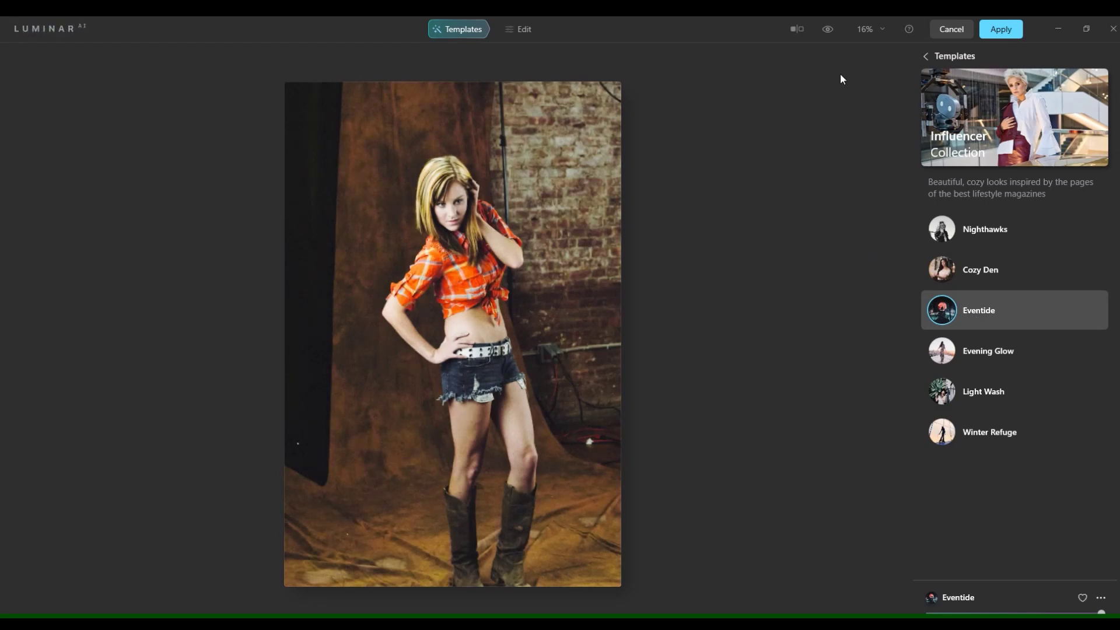
Toggle the Preview twice to compare the Eventide look against the original photo
{"action": "left_click", "coordinate": [833, 36]}
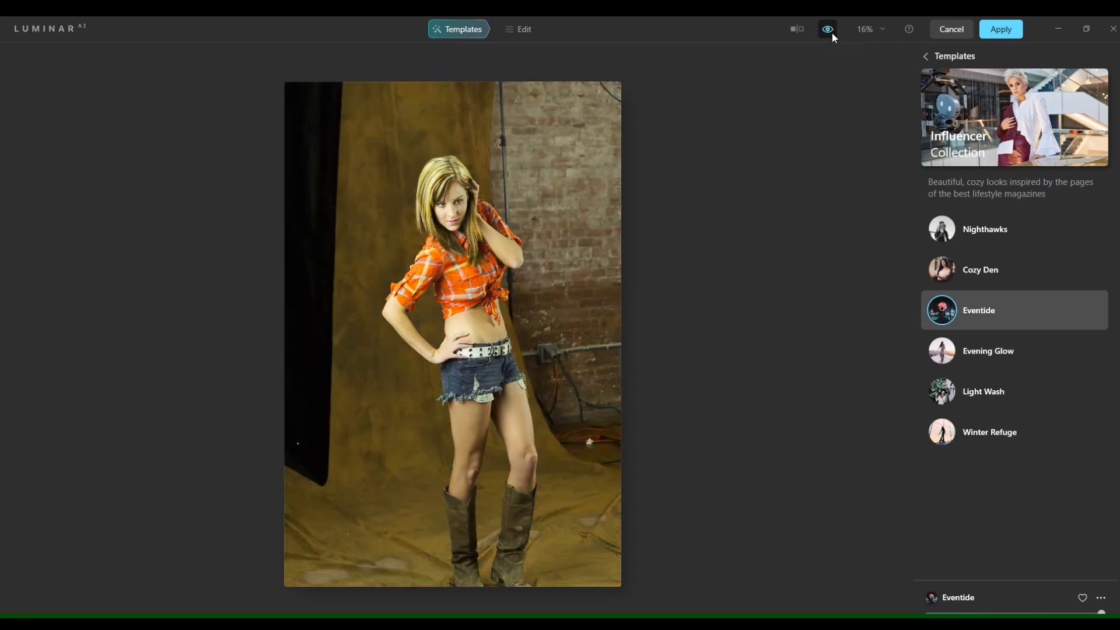
{"action": "left_click", "coordinate": [832, 34]}
{"action": "left_click", "coordinate": [832, 33]}
{"action": "left_click", "coordinate": [831, 32]}
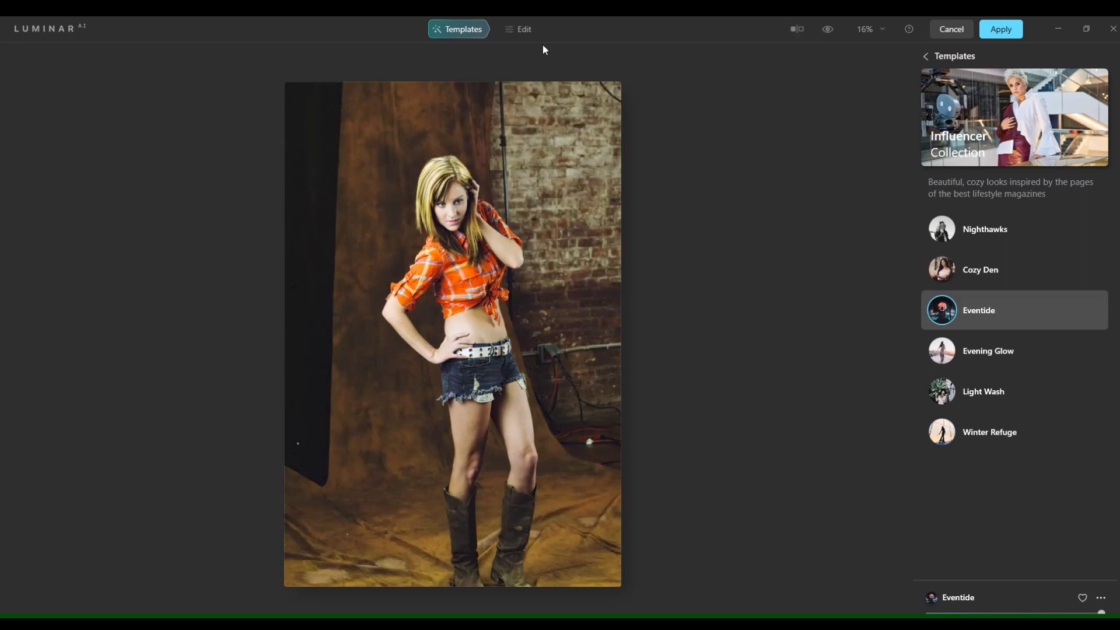
In Edit, open Professional > Supercontrast, toggle it off and on, and set Shadows Balance to -9
{"action": "left_click", "coordinate": [523, 37]}
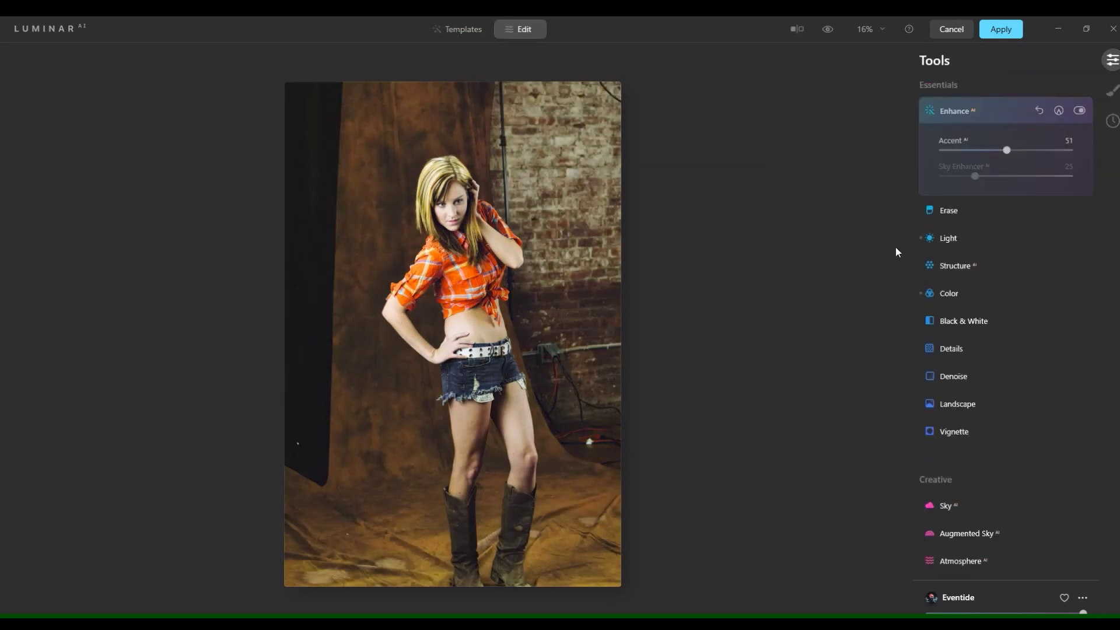
{"action": "left_click", "coordinate": [933, 247]}
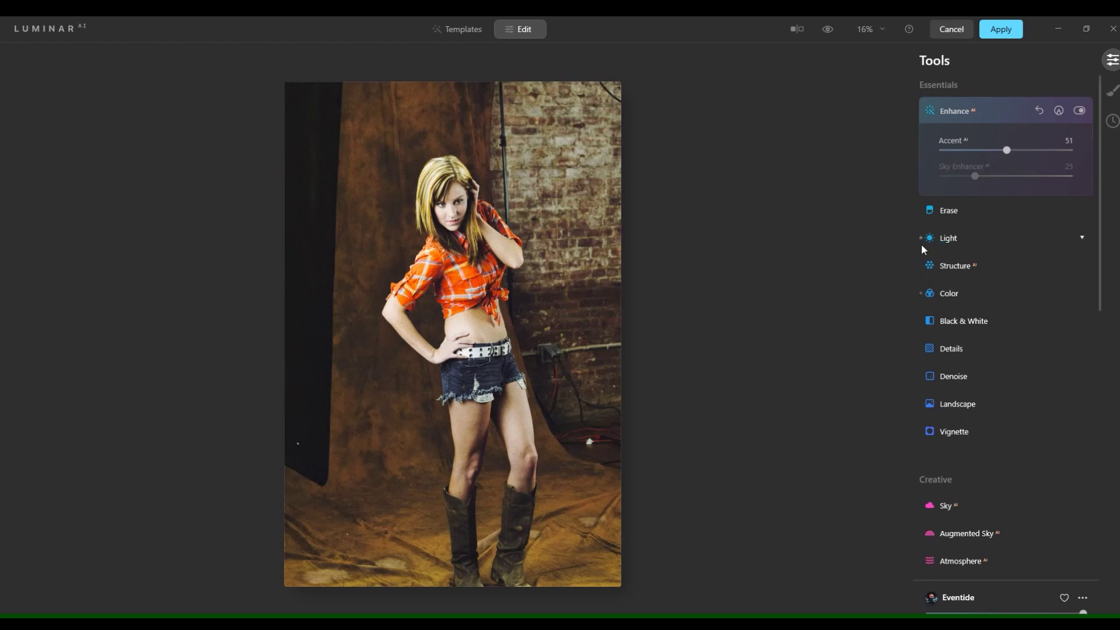
{"action": "scroll", "coordinate": [992, 337], "scroll_direction": "down", "scroll_amount": 10}
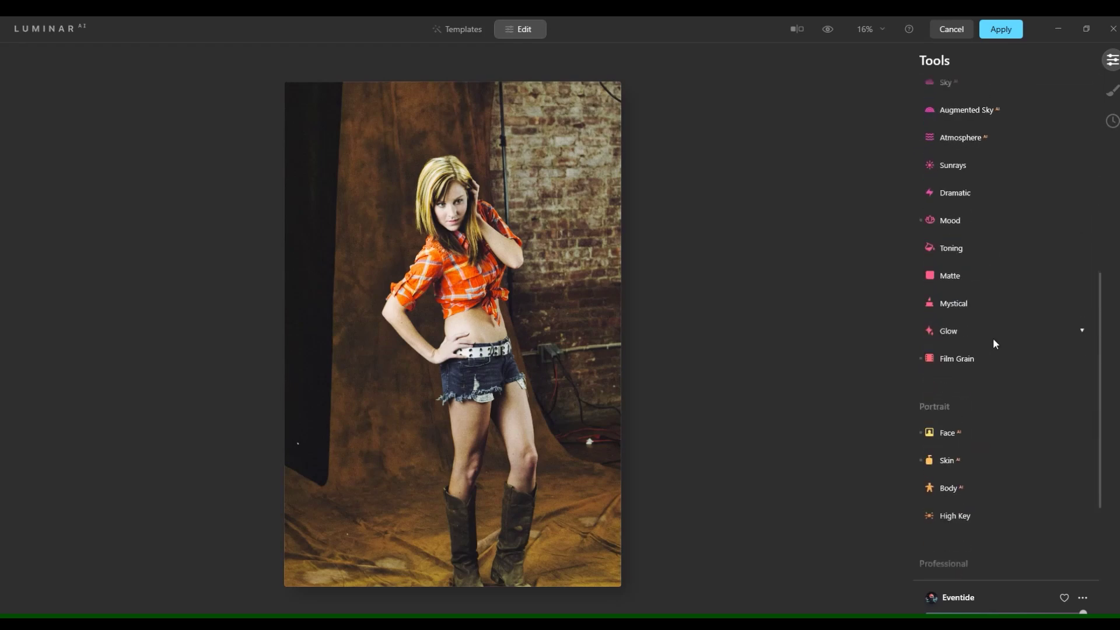
{"action": "scroll", "coordinate": [993, 338], "scroll_direction": "down", "scroll_amount": 3}
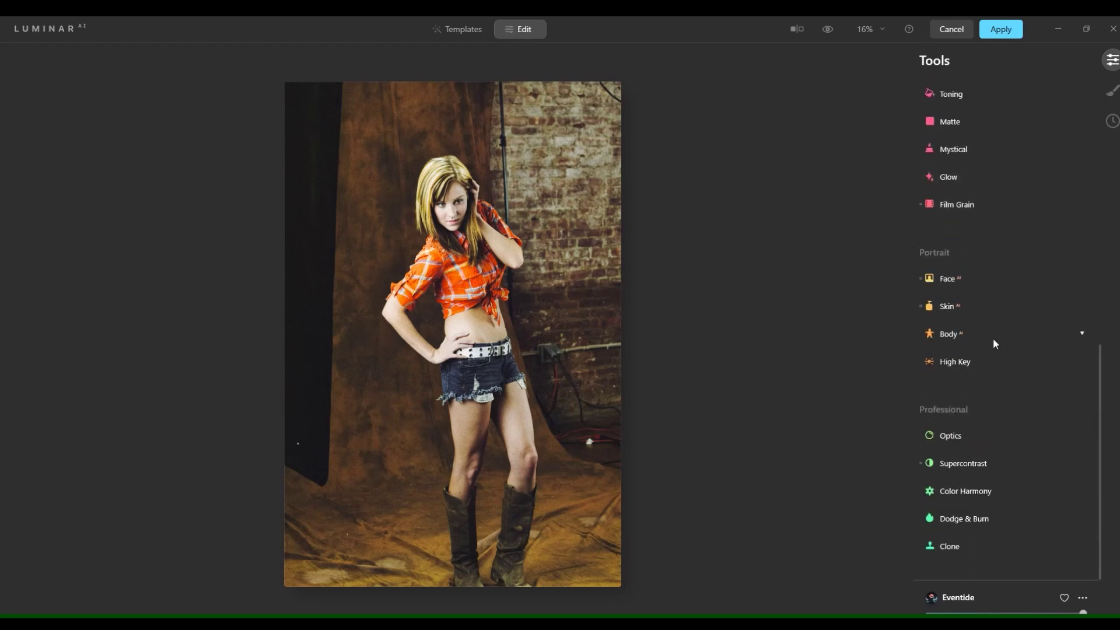
{"action": "left_click", "coordinate": [963, 464]}
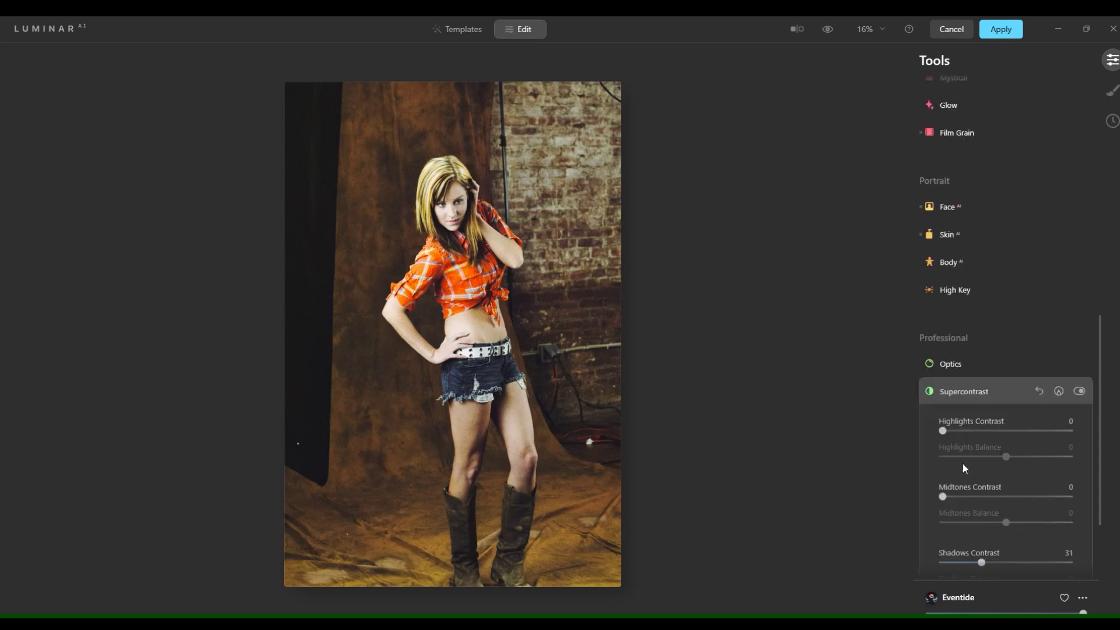
{"action": "left_click", "coordinate": [1079, 391]}
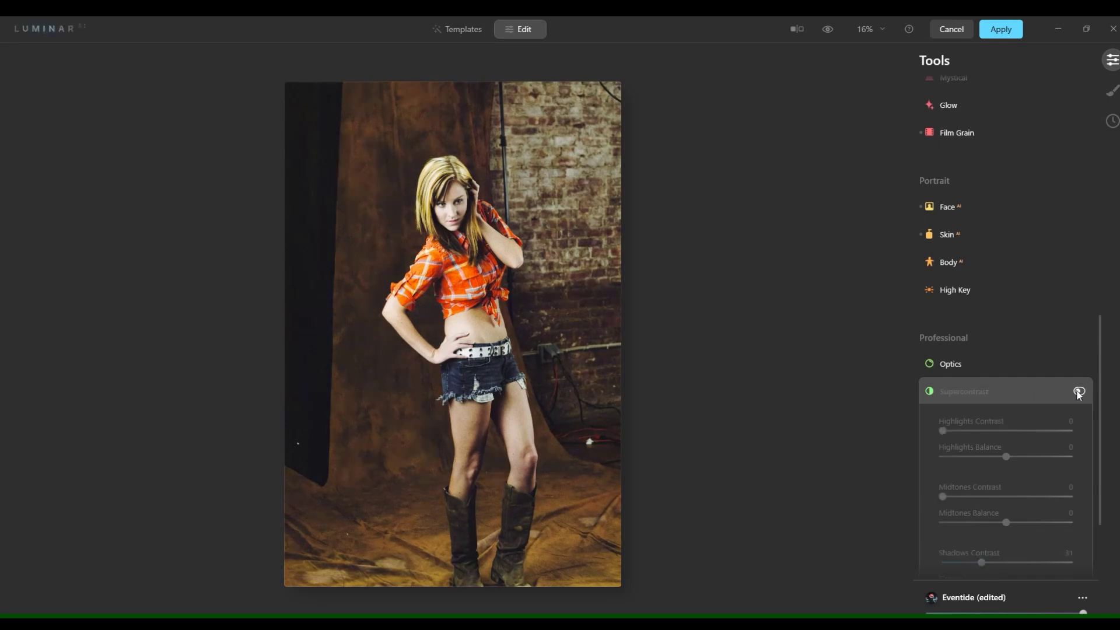
{"action": "left_click", "coordinate": [1079, 392]}
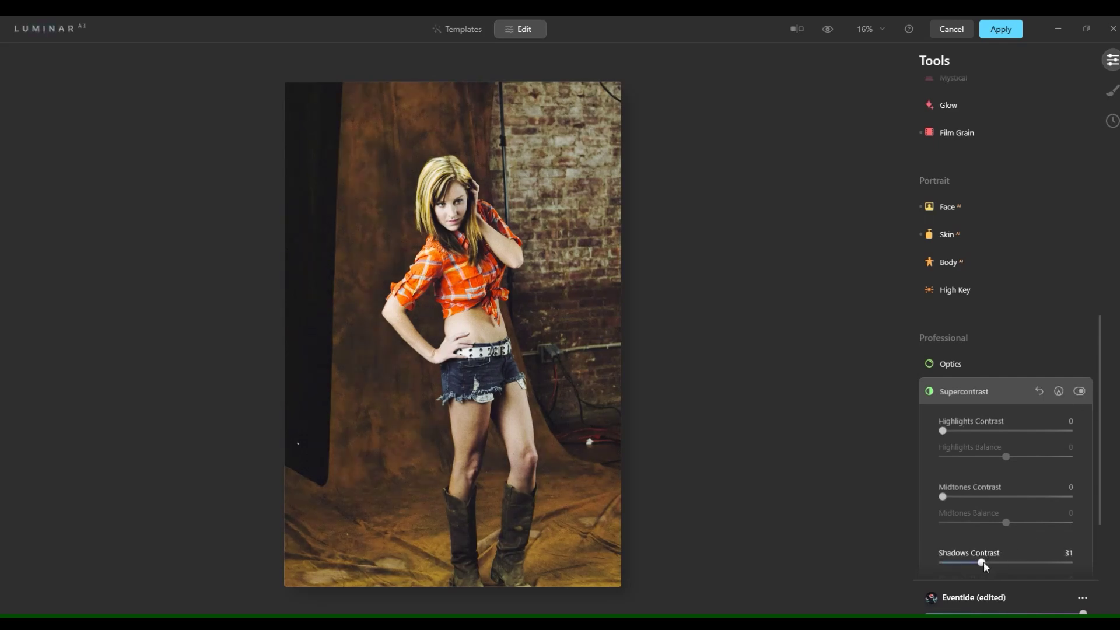
{"action": "scroll", "coordinate": [984, 566], "scroll_direction": "down", "scroll_amount": 1}
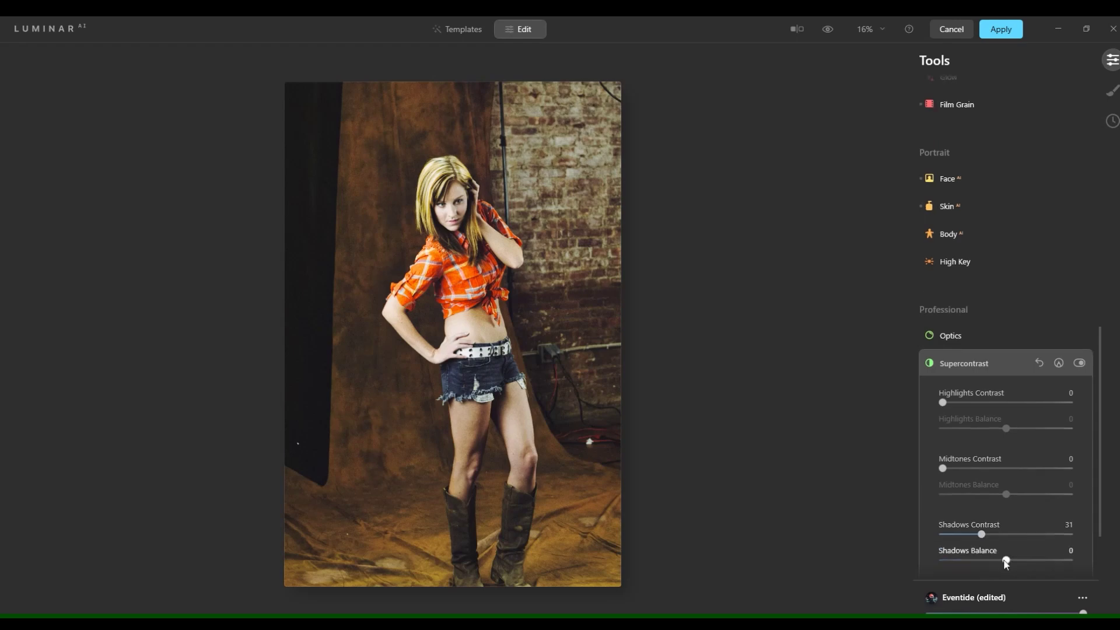
{"action": "mouse_move", "coordinate": [1006, 561]}
{"action": "left_mouse_down"}
{"action": "mouse_move", "coordinate": [995, 564]}
{"action": "mouse_move", "coordinate": [1021, 561]}
{"action": "left_mouse_up"}
Set Skin AI Amount to 20, compare by toggling, leave it off, and expand Face AI
{"action": "left_click", "coordinate": [968, 214]}
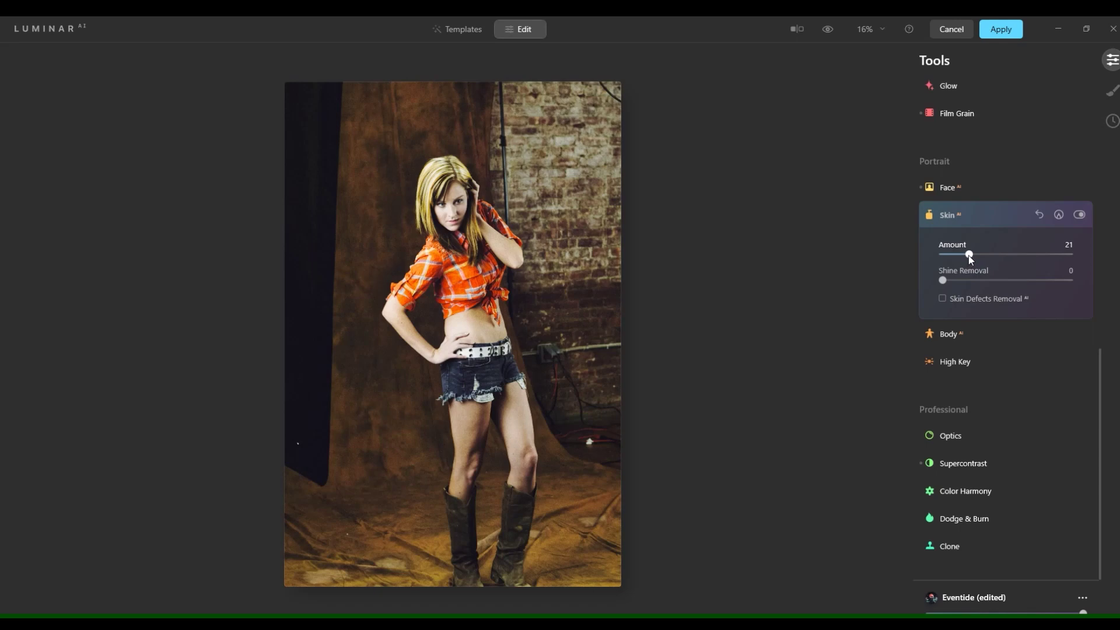
{"action": "left_click_drag", "start_coordinate": [969, 256], "coordinate": [943, 257]}
{"action": "left_click_drag", "start_coordinate": [943, 257], "coordinate": [968, 256]}
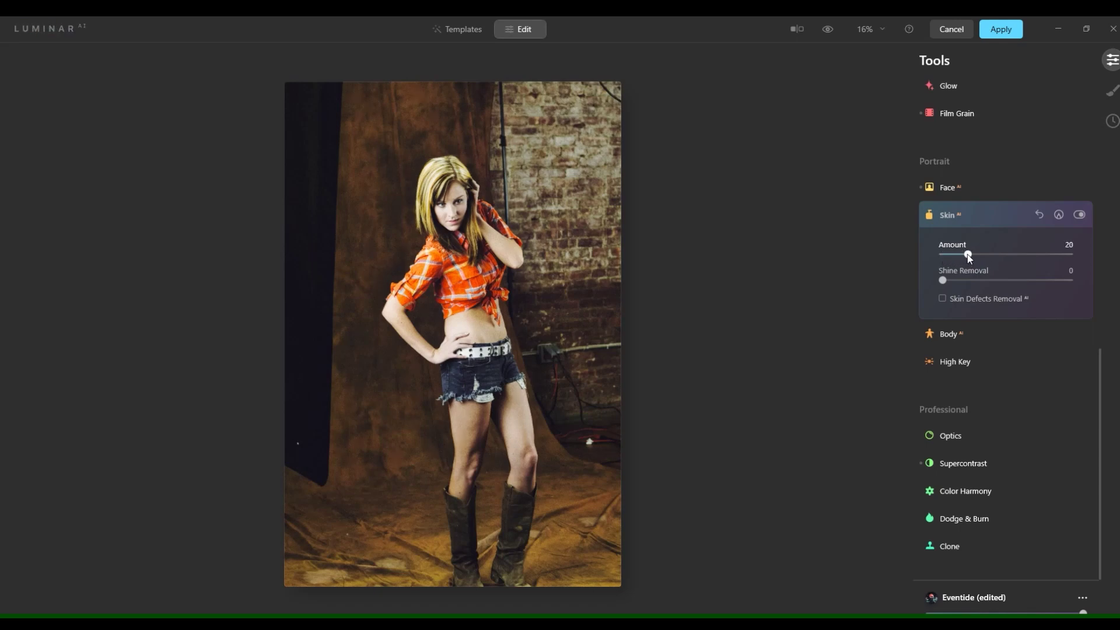
{"action": "left_click", "coordinate": [1075, 217]}
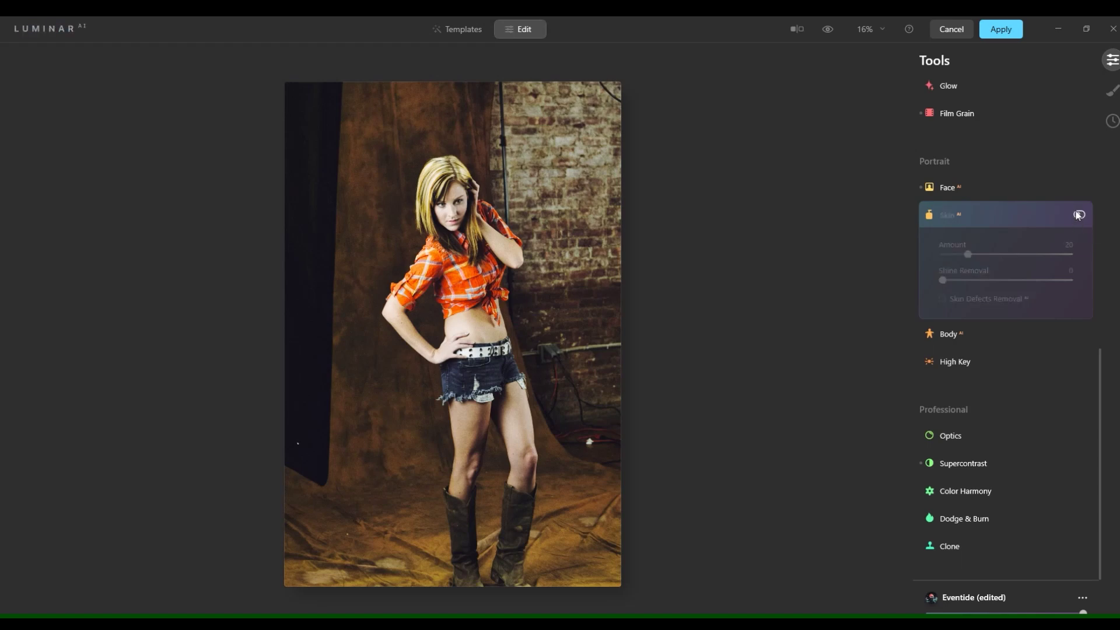
{"action": "left_click", "coordinate": [1078, 216]}
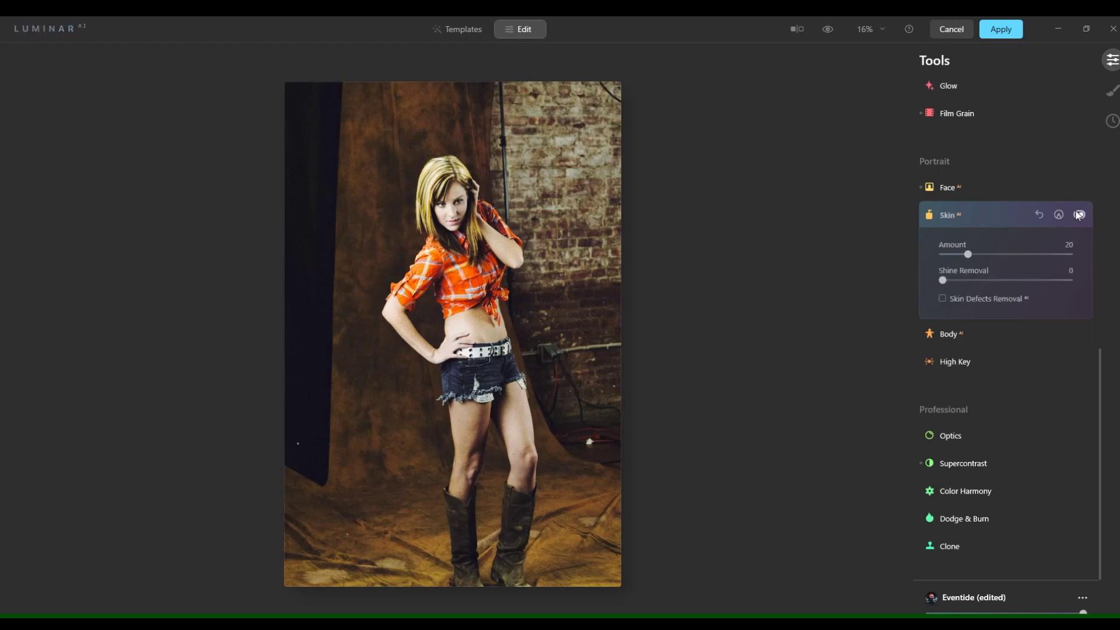
{"action": "left_click", "coordinate": [1078, 215]}
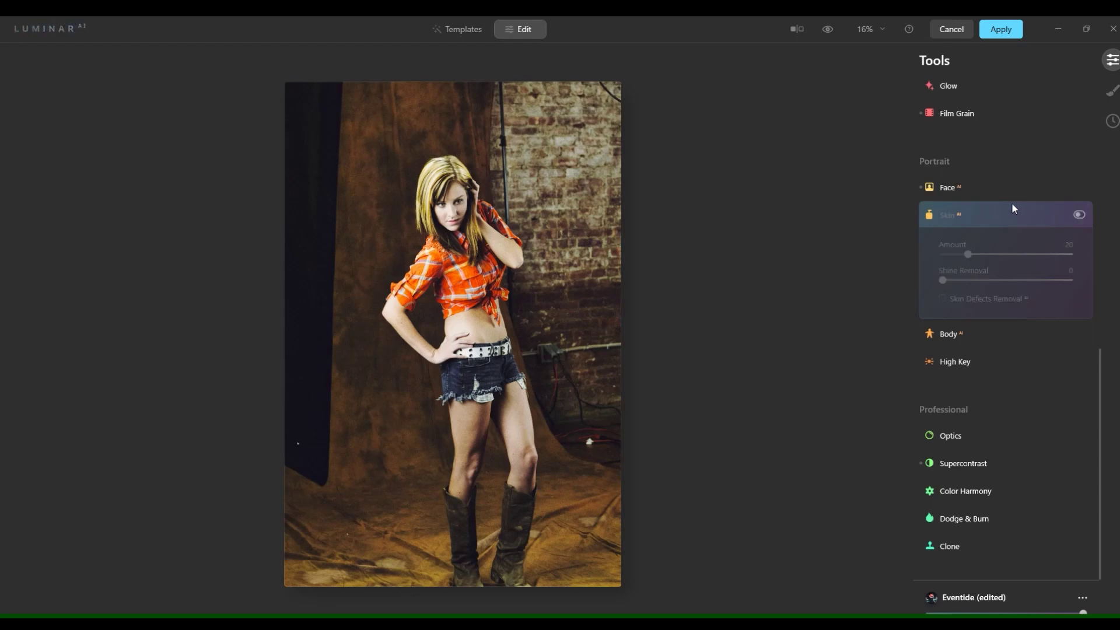
{"action": "left_click", "coordinate": [979, 189]}
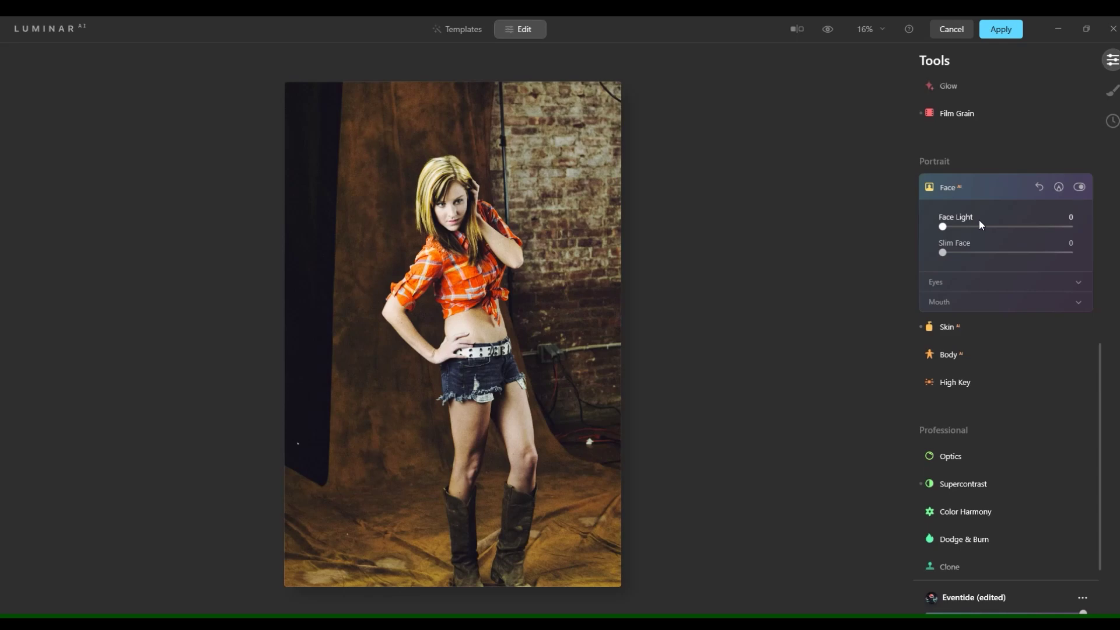
Zoom onto her face and set Mouth Lips Redness 17, Saturation 22, Darkening 22, viewing at 200%
{"action": "left_click", "coordinate": [962, 298]}
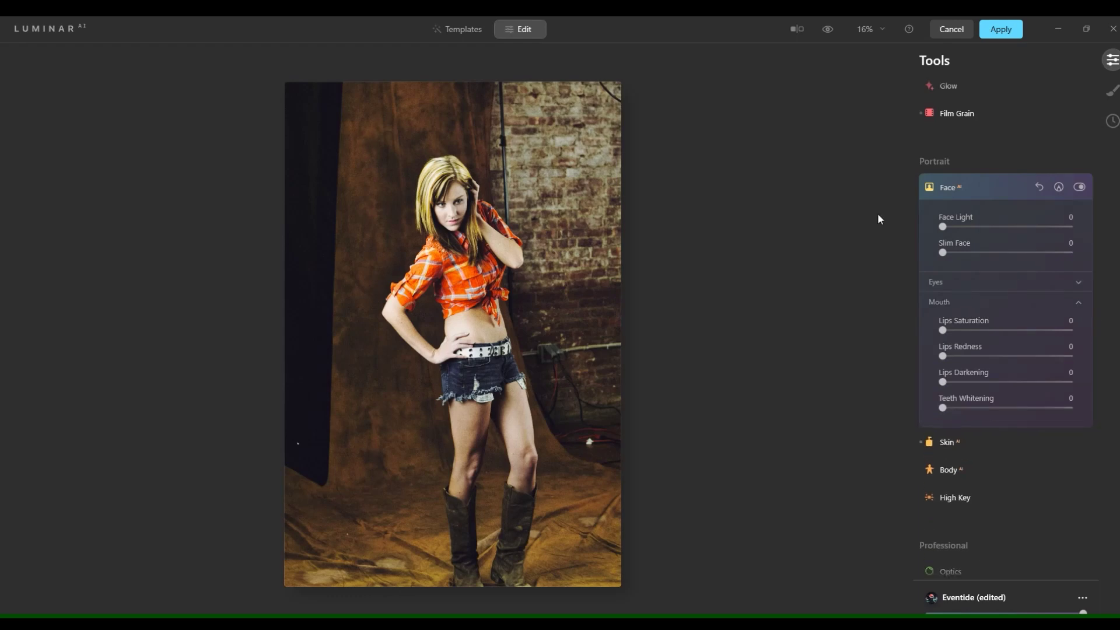
{"action": "left_click", "coordinate": [497, 246]}
{"action": "left_click_drag", "start_coordinate": [405, 185], "coordinate": [547, 420]}
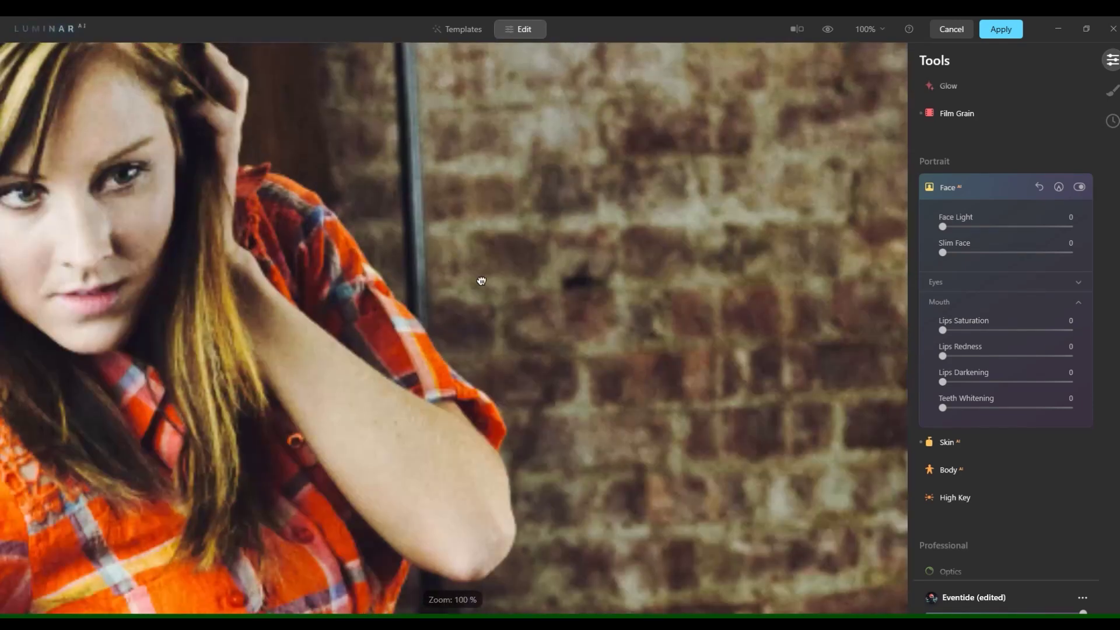
{"action": "left_click_drag", "start_coordinate": [481, 280], "coordinate": [700, 299]}
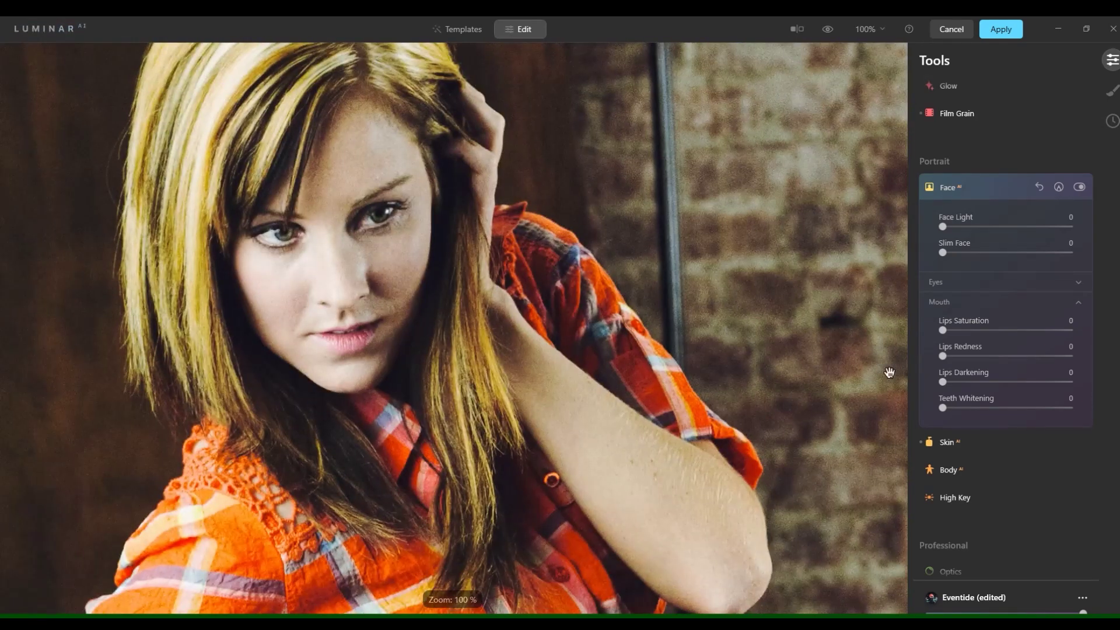
{"action": "left_click", "coordinate": [963, 357]}
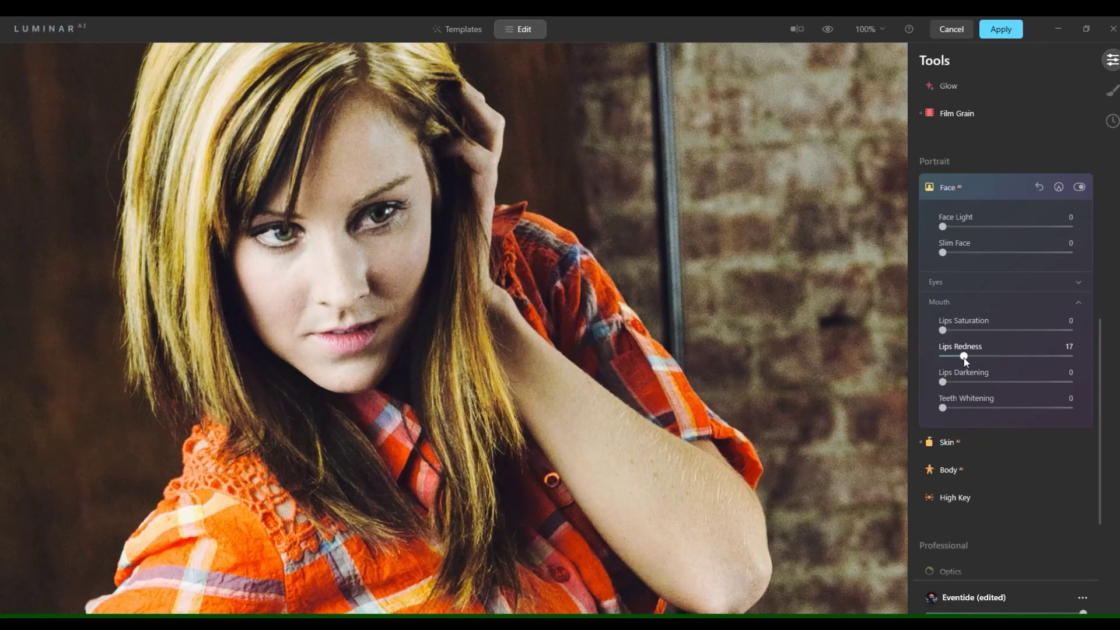
{"action": "left_click", "coordinate": [970, 331]}
{"action": "left_click", "coordinate": [971, 383]}
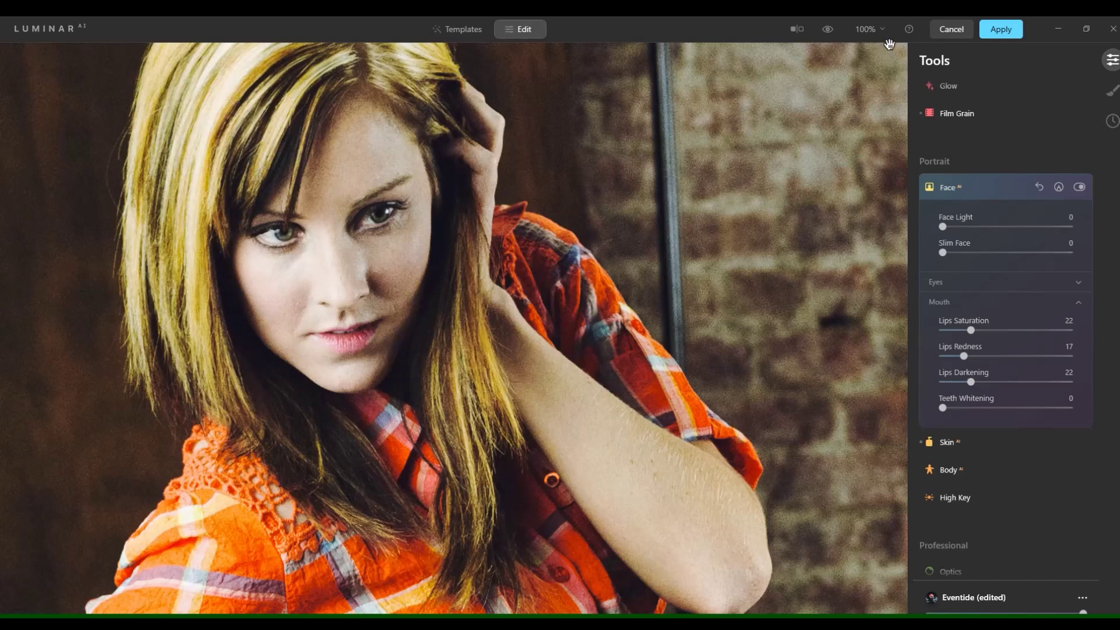
{"action": "left_click", "coordinate": [867, 29]}
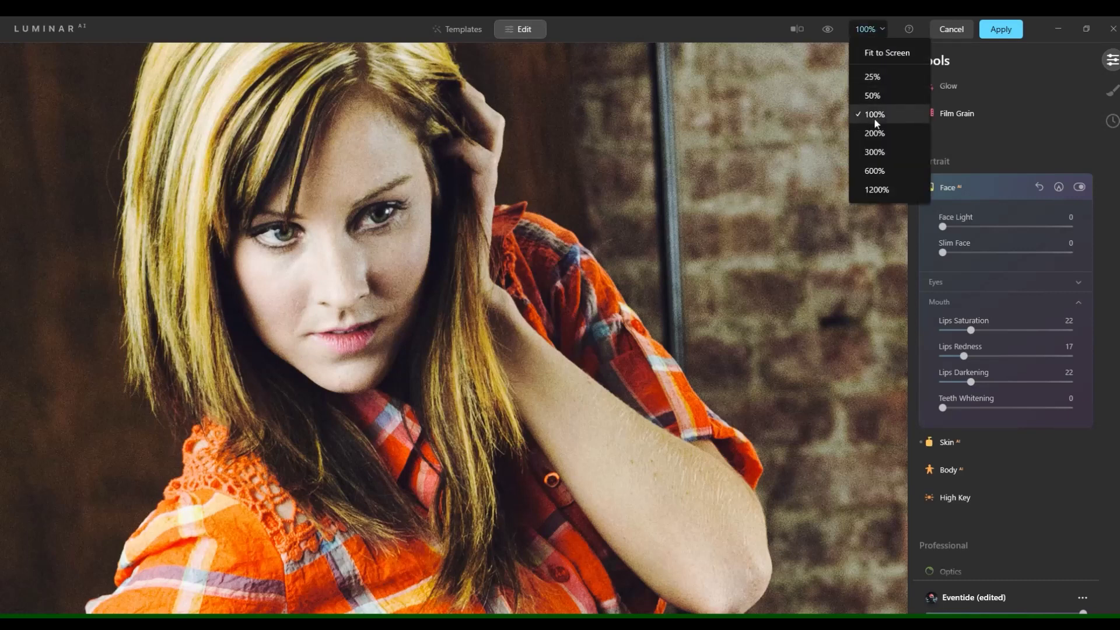
{"action": "left_click", "coordinate": [875, 134]}
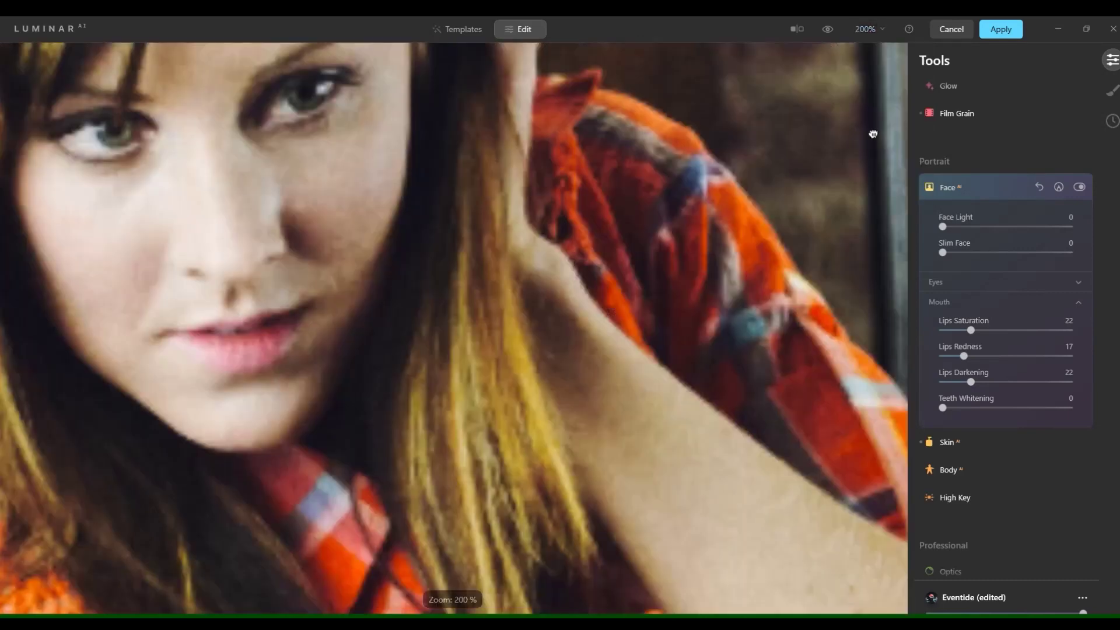
{"action": "left_click_drag", "start_coordinate": [363, 169], "coordinate": [582, 322]}
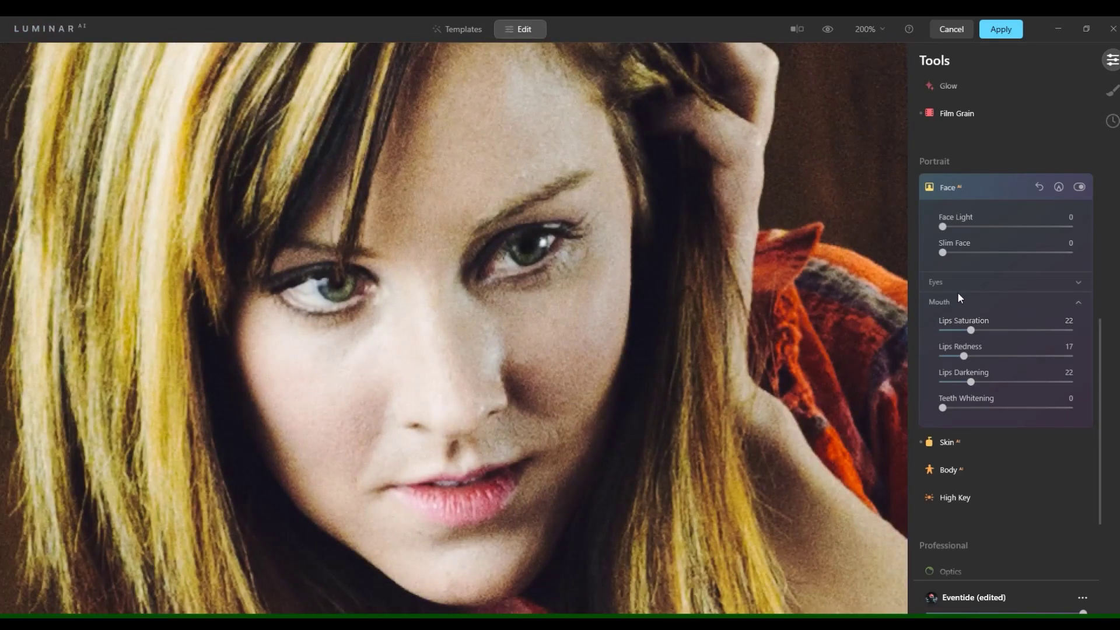
Expand the Eyes settings and toggle the Face tool off and on to compare
{"action": "left_click", "coordinate": [958, 288]}
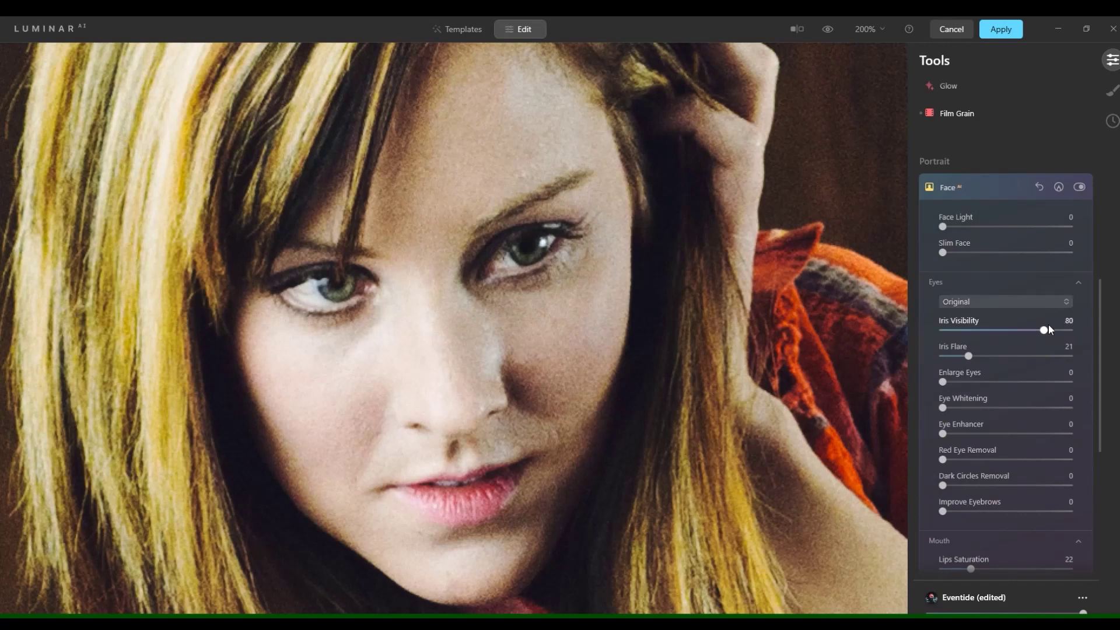
{"action": "left_click", "coordinate": [1079, 188]}
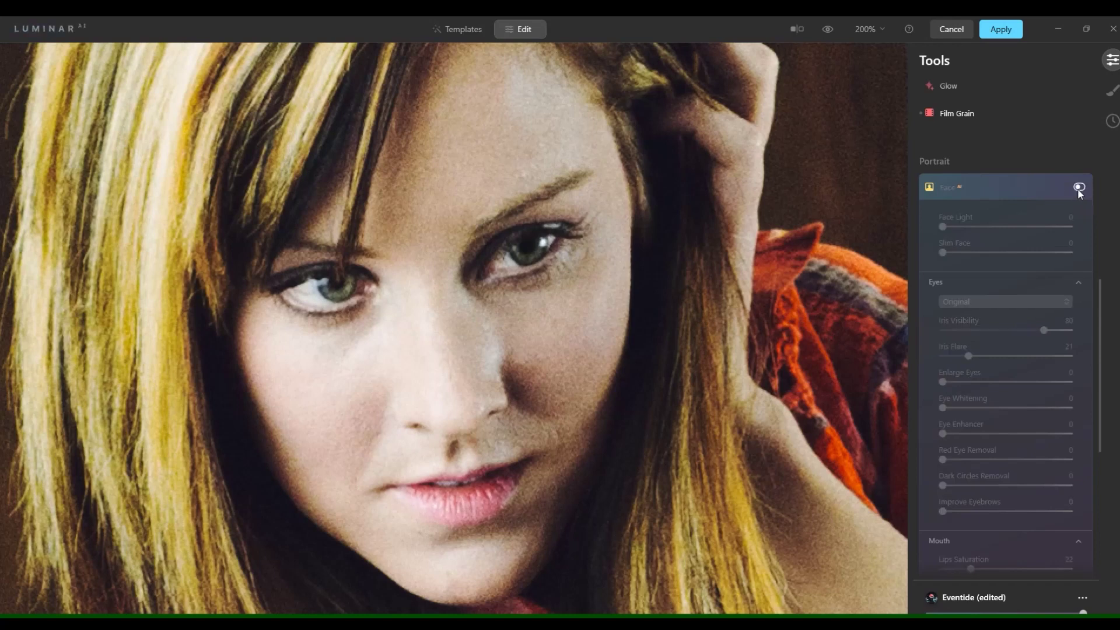
{"action": "left_click", "coordinate": [1079, 188]}
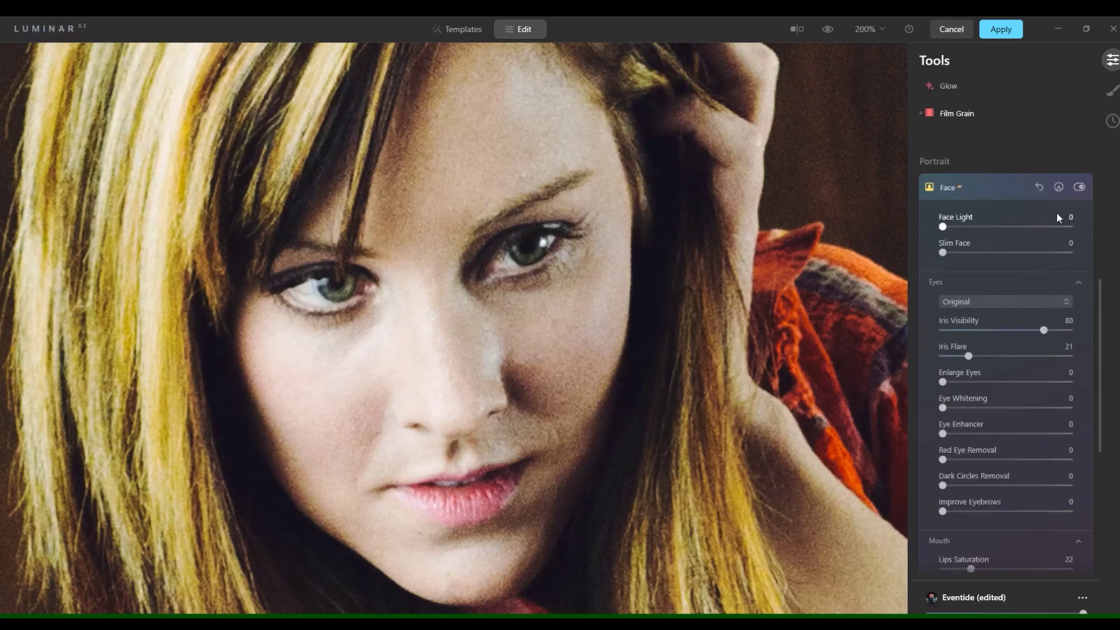
{"action": "left_click", "coordinate": [1078, 188]}
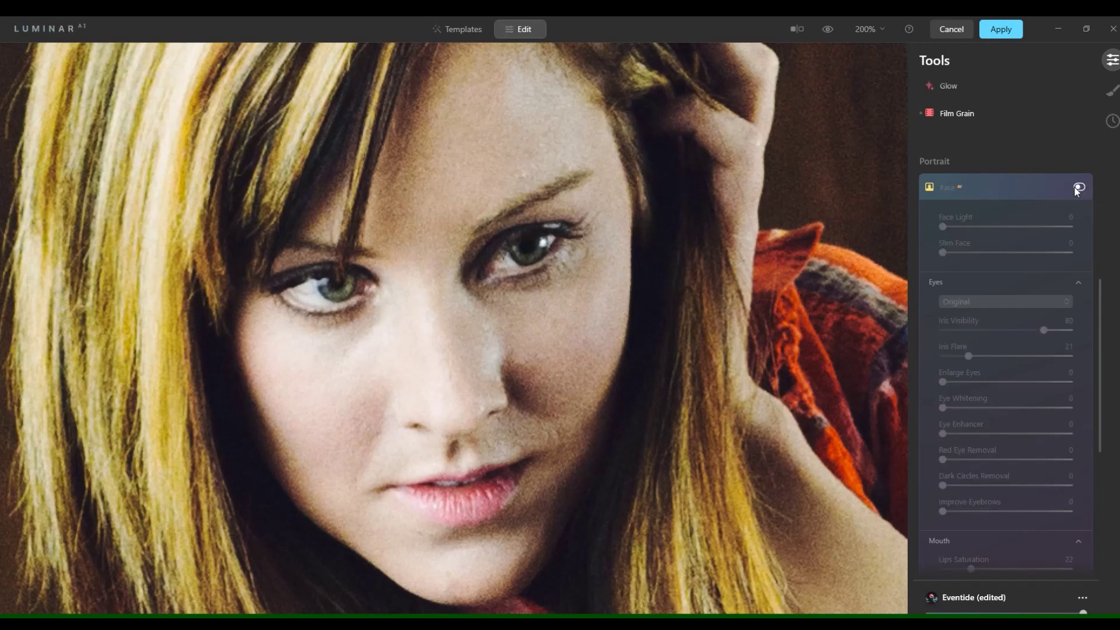
{"action": "left_click", "coordinate": [1079, 187]}
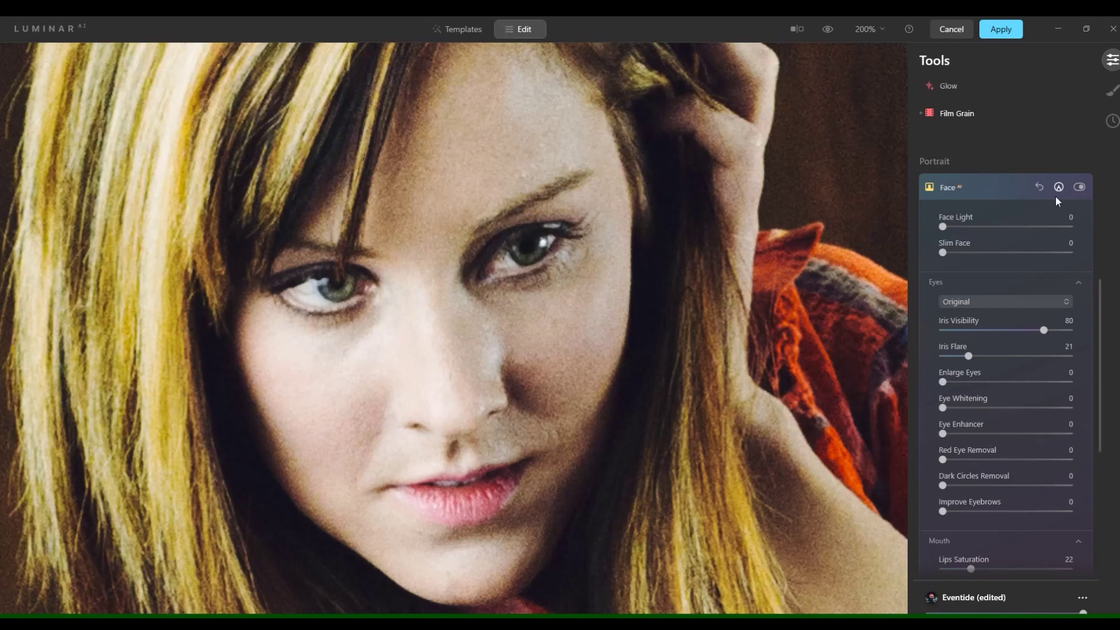
{"action": "left_click", "coordinate": [1083, 187]}
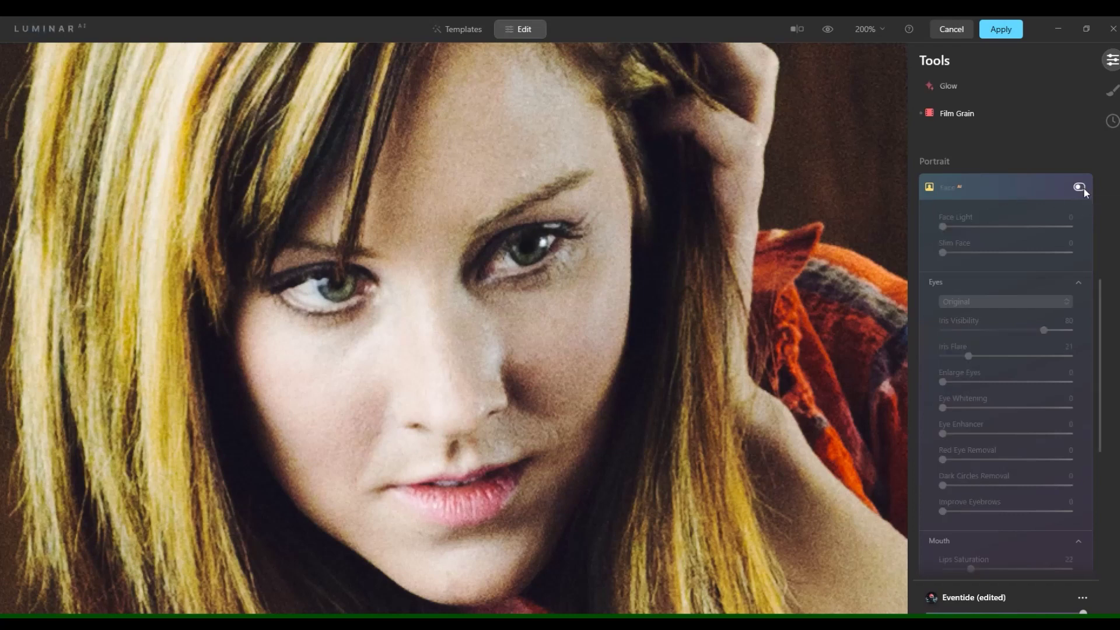
{"action": "left_click", "coordinate": [1079, 188]}
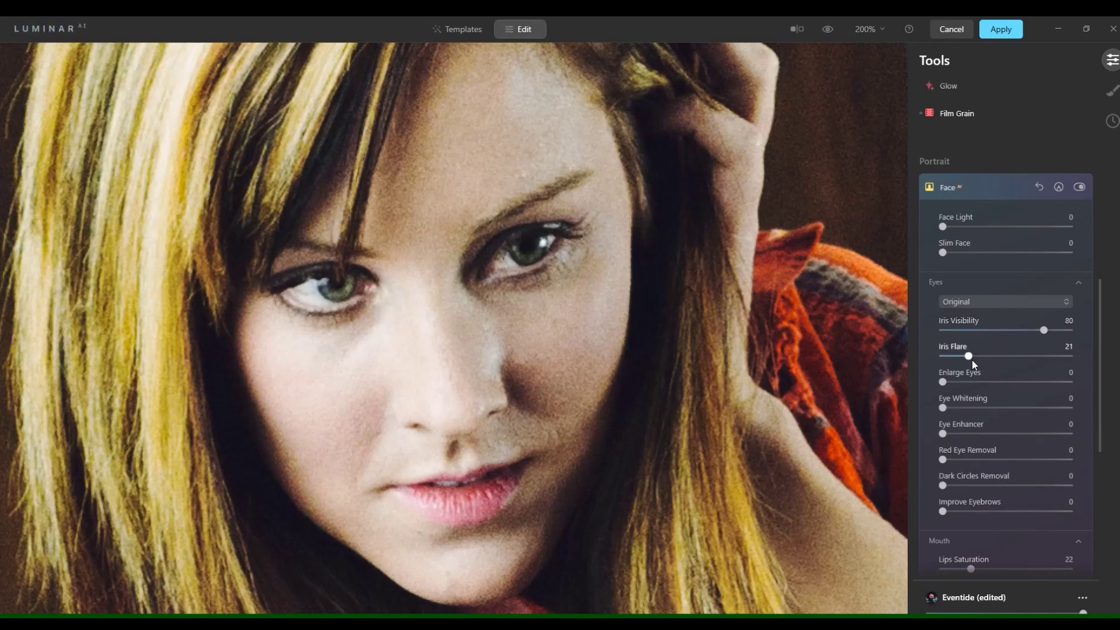
Try Iris Flare at 57, compare, then reset it and settle on 14
{"action": "left_click_drag", "start_coordinate": [970, 360], "coordinate": [1015, 353]}
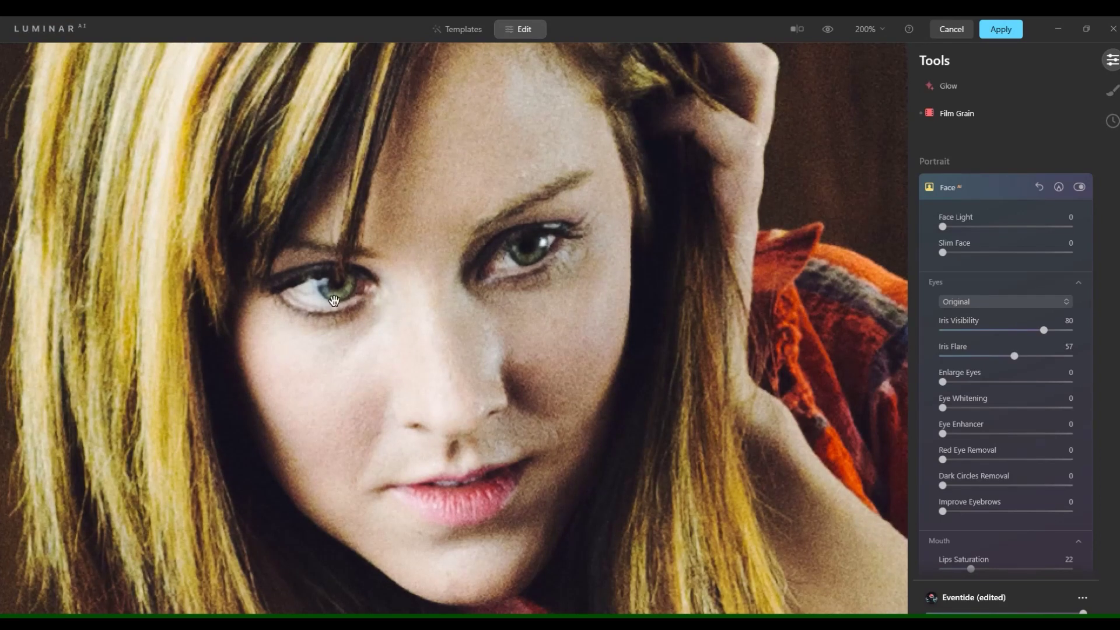
{"action": "left_click", "coordinate": [1076, 191]}
{"action": "left_click", "coordinate": [1076, 190]}
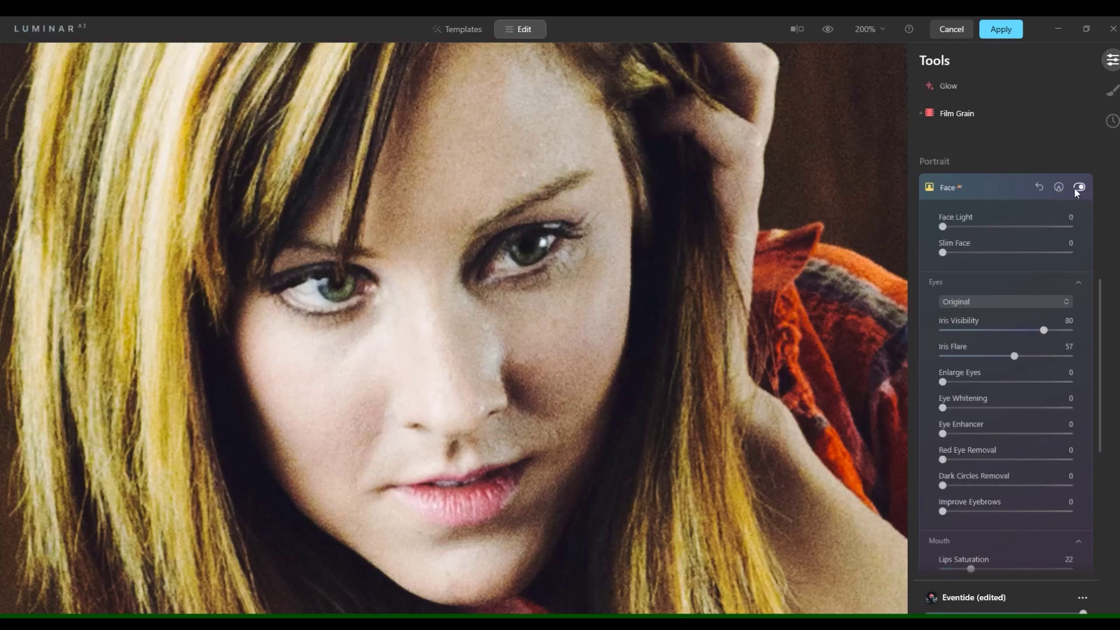
{"action": "double_click", "coordinate": [964, 348]}
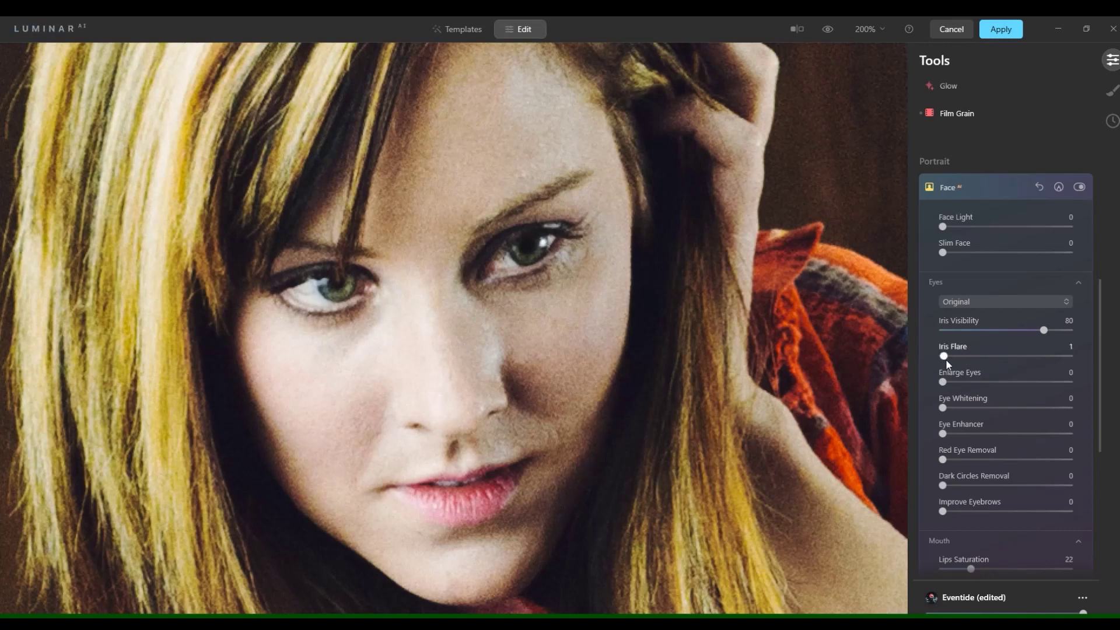
{"action": "left_click_drag", "start_coordinate": [946, 358], "coordinate": [960, 361]}
Set Eye Whitening to 10 and Eye Enhancer to 17, leaving Improve Eyebrows at 0
{"action": "left_click_drag", "start_coordinate": [942, 410], "coordinate": [955, 410]}
{"action": "left_click_drag", "start_coordinate": [942, 434], "coordinate": [964, 435]}
{"action": "left_click_drag", "start_coordinate": [942, 515], "coordinate": [963, 513]}
{"action": "double_click", "coordinate": [964, 513]}
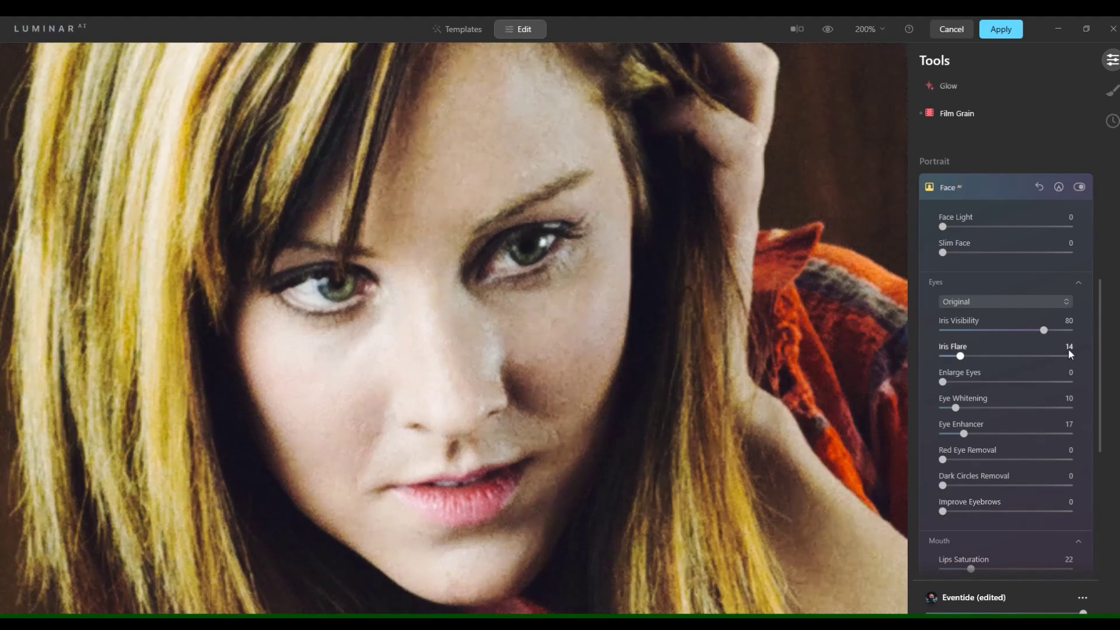
Collapse Face AI and drag Film Grain Amount to 0
{"action": "left_click", "coordinate": [958, 187]}
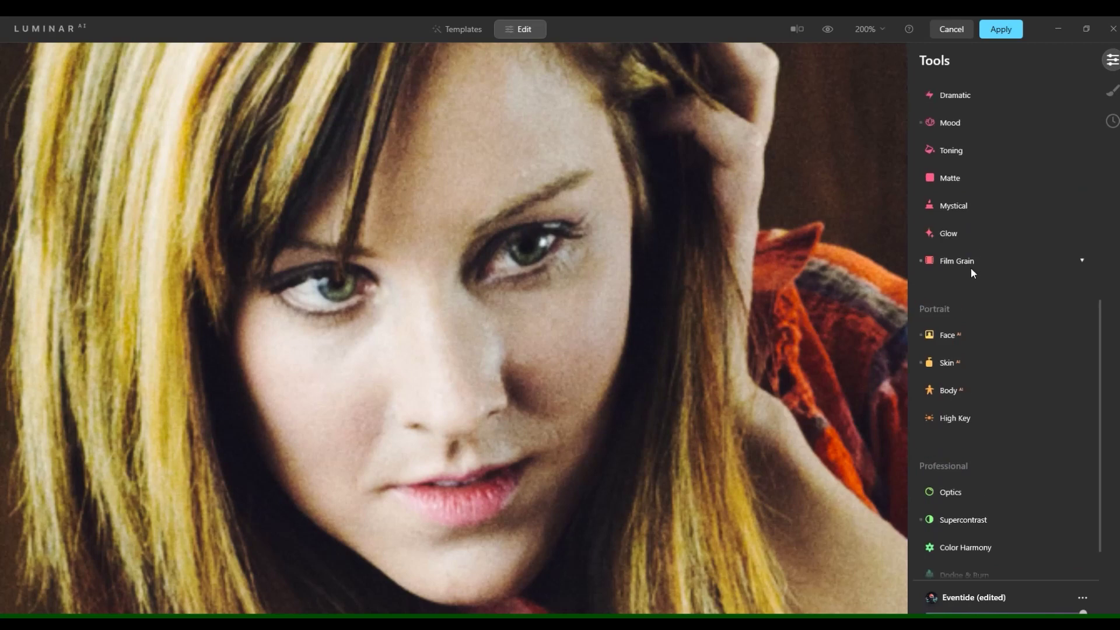
{"action": "left_click", "coordinate": [971, 268]}
{"action": "left_click_drag", "start_coordinate": [966, 291], "coordinate": [901, 298]}
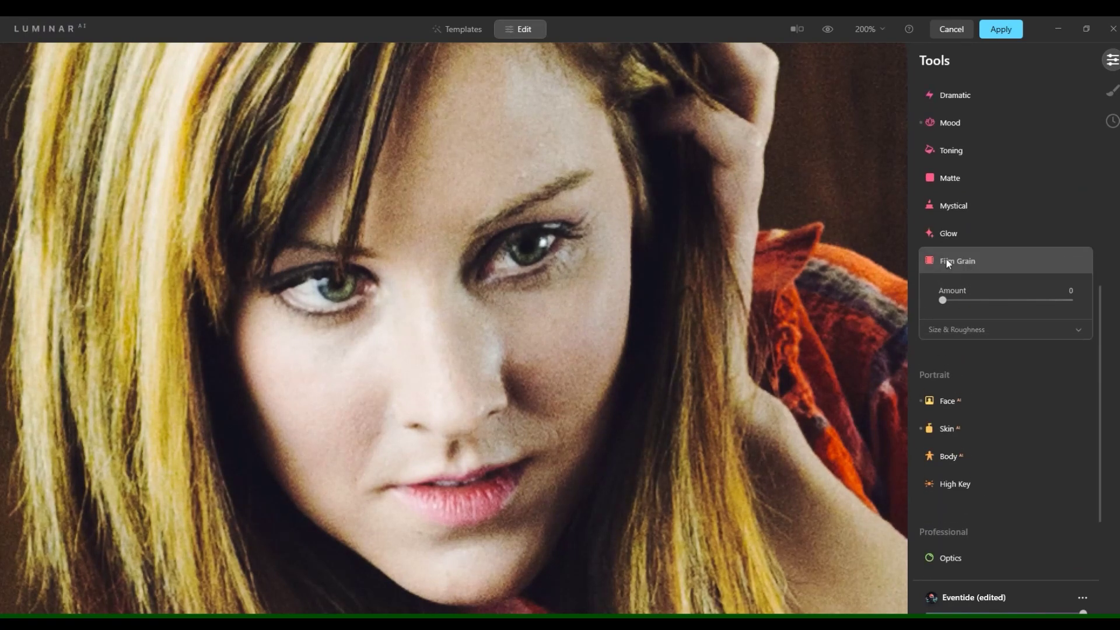
Peek at Glow, then reopen Face AI and adjust its Slim Face slider
{"action": "left_click", "coordinate": [936, 237]}
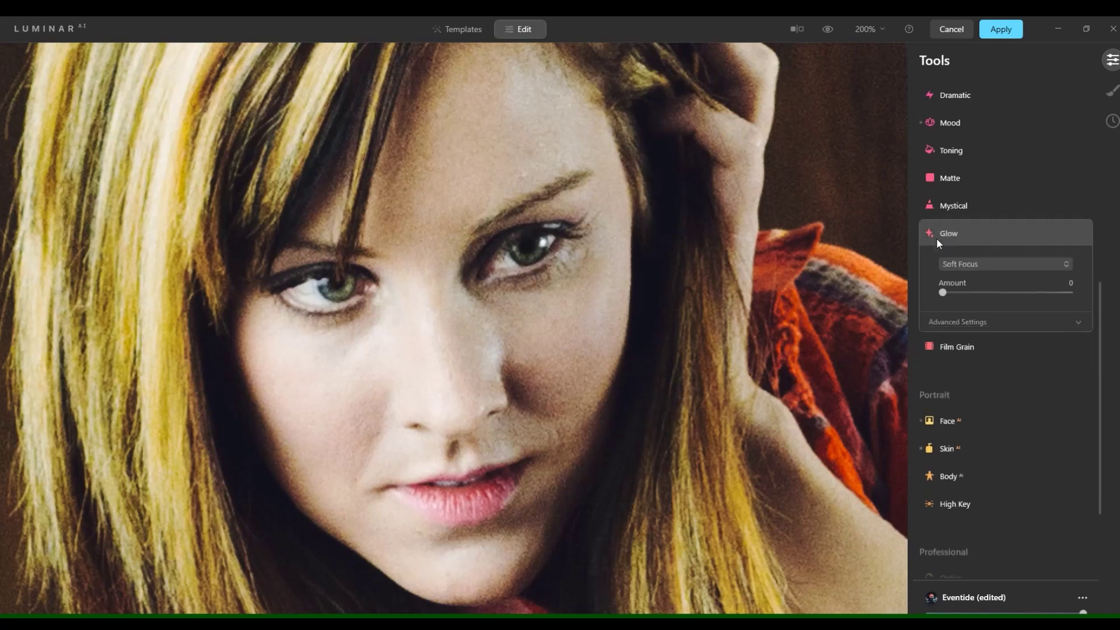
{"action": "left_click", "coordinate": [936, 237]}
{"action": "left_click", "coordinate": [952, 327]}
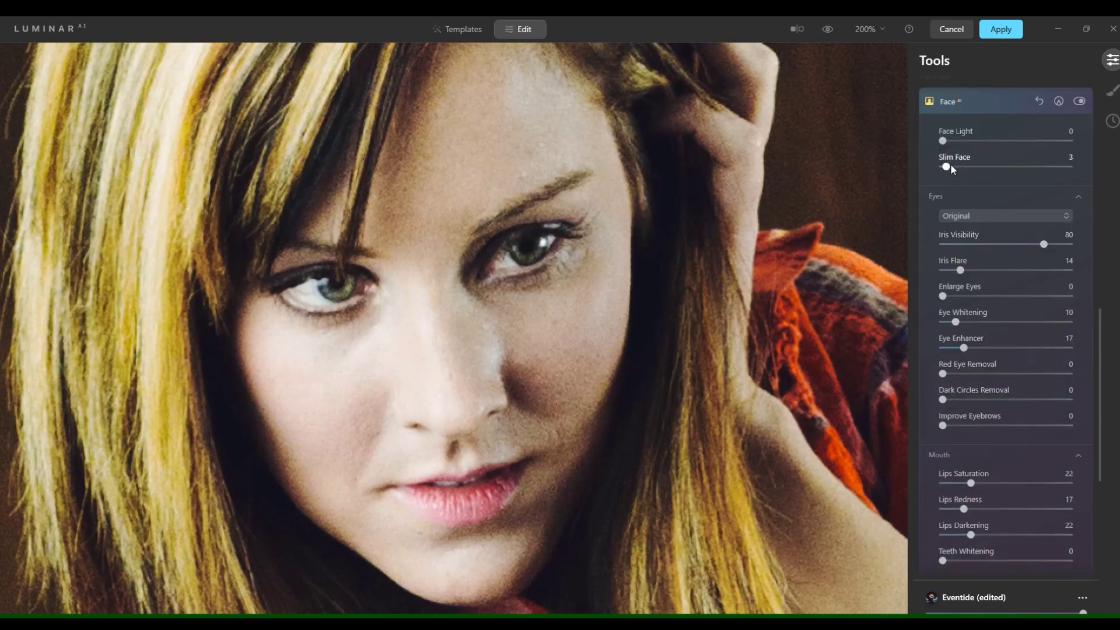
{"action": "left_click_drag", "start_coordinate": [950, 166], "coordinate": [953, 142]}
Zoom to 50%, try Face Light at 36, then reset it to 0 and collapse Face AI
{"action": "left_click", "coordinate": [884, 27]}
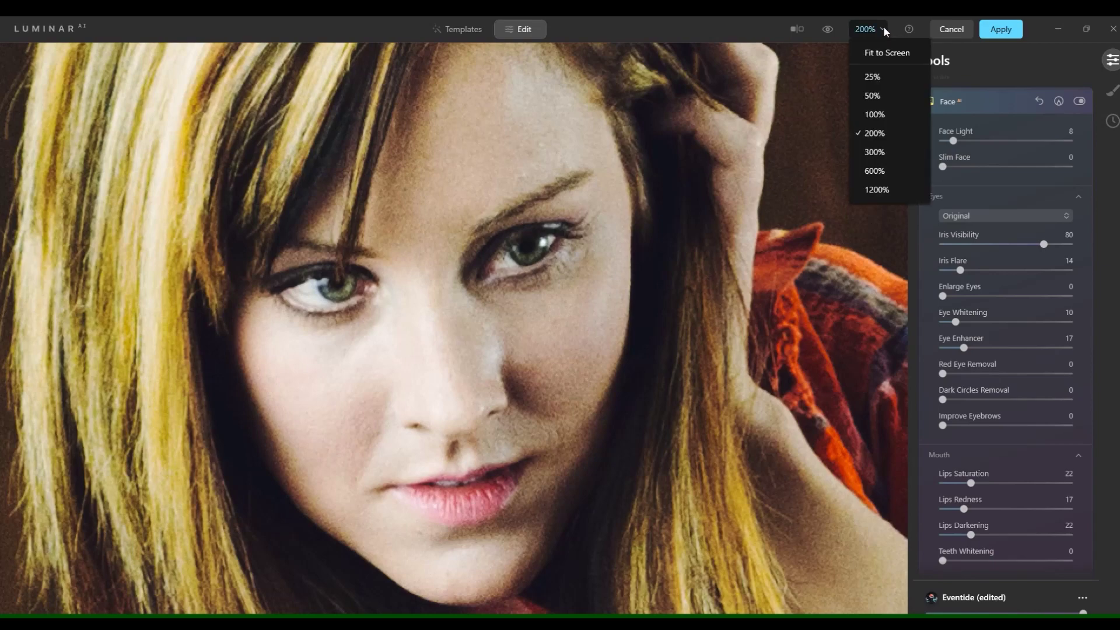
{"action": "left_click", "coordinate": [872, 95]}
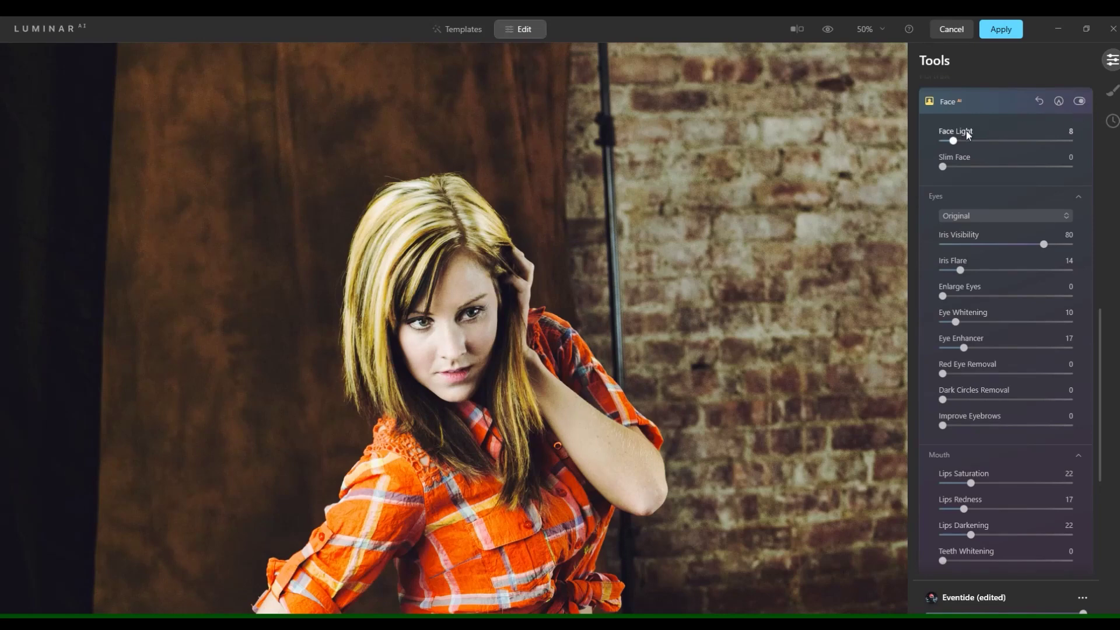
{"action": "left_click_drag", "start_coordinate": [953, 141], "coordinate": [989, 141]}
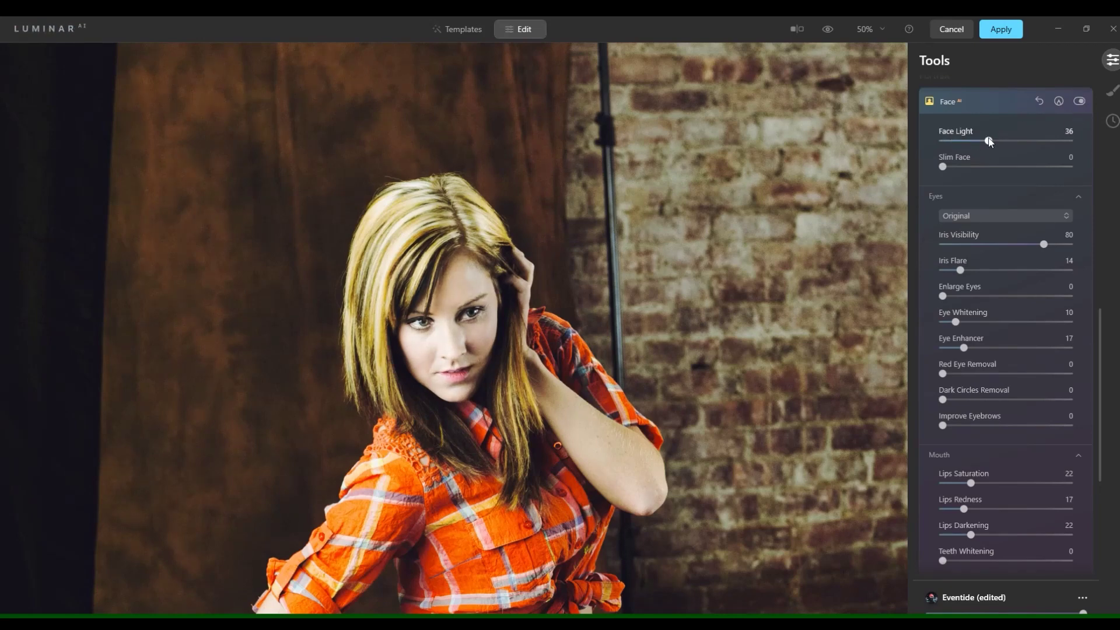
{"action": "double_click", "coordinate": [989, 141]}
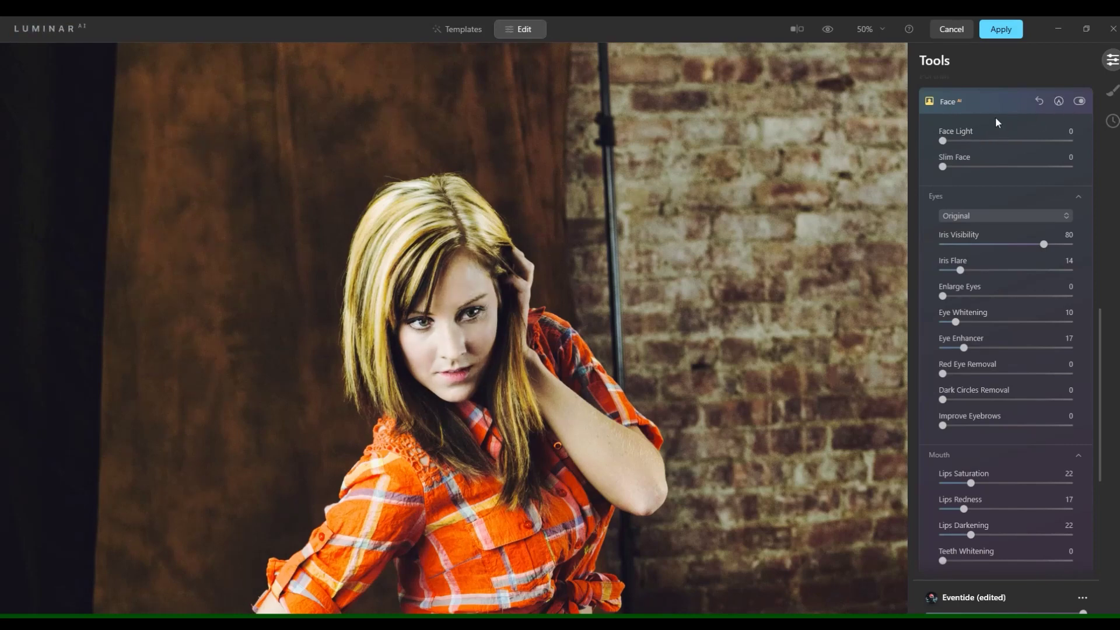
{"action": "left_click", "coordinate": [966, 106]}
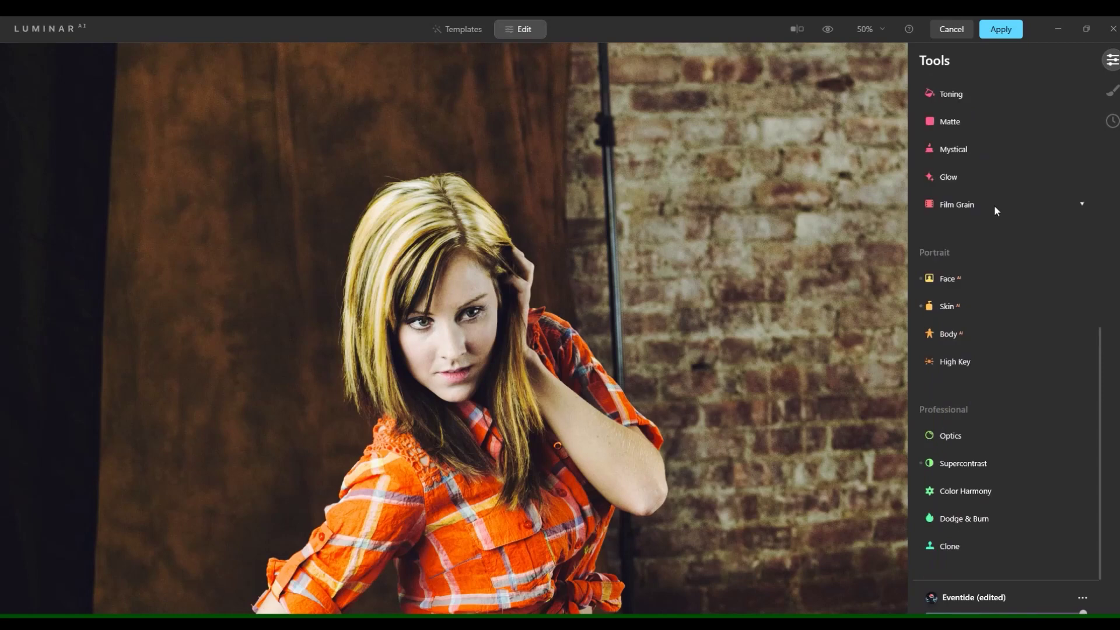
Expand Creative > Dramatic to test its Amount, then scroll back up to Essentials
{"action": "scroll", "coordinate": [996, 268], "scroll_direction": "up", "scroll_amount": 4}
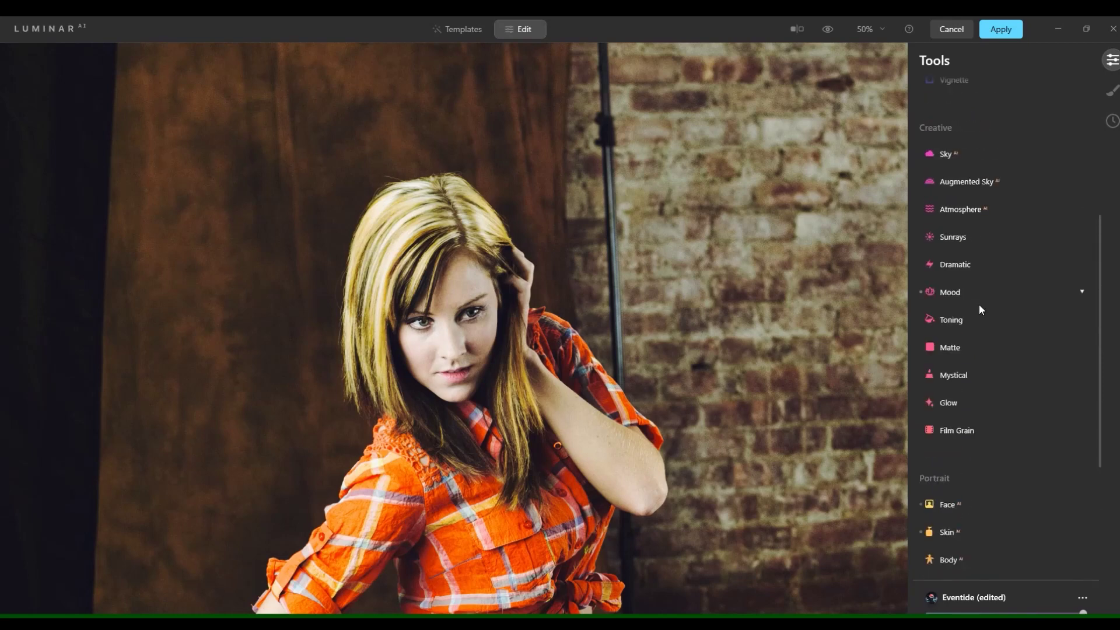
{"action": "left_click", "coordinate": [948, 269]}
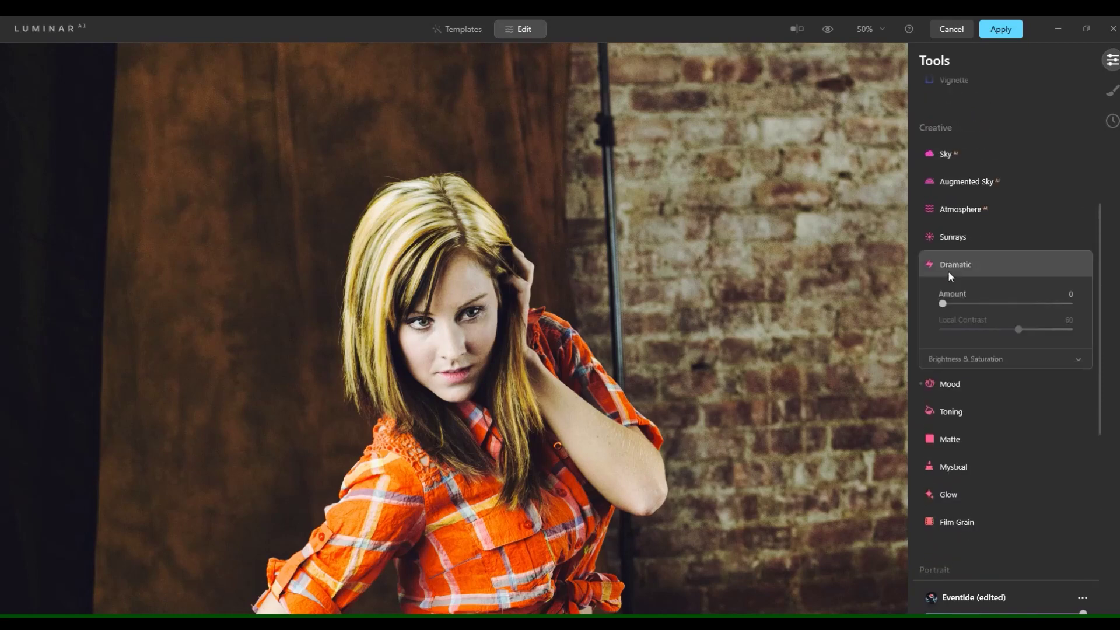
{"action": "left_click_drag", "start_coordinate": [943, 304], "coordinate": [967, 304]}
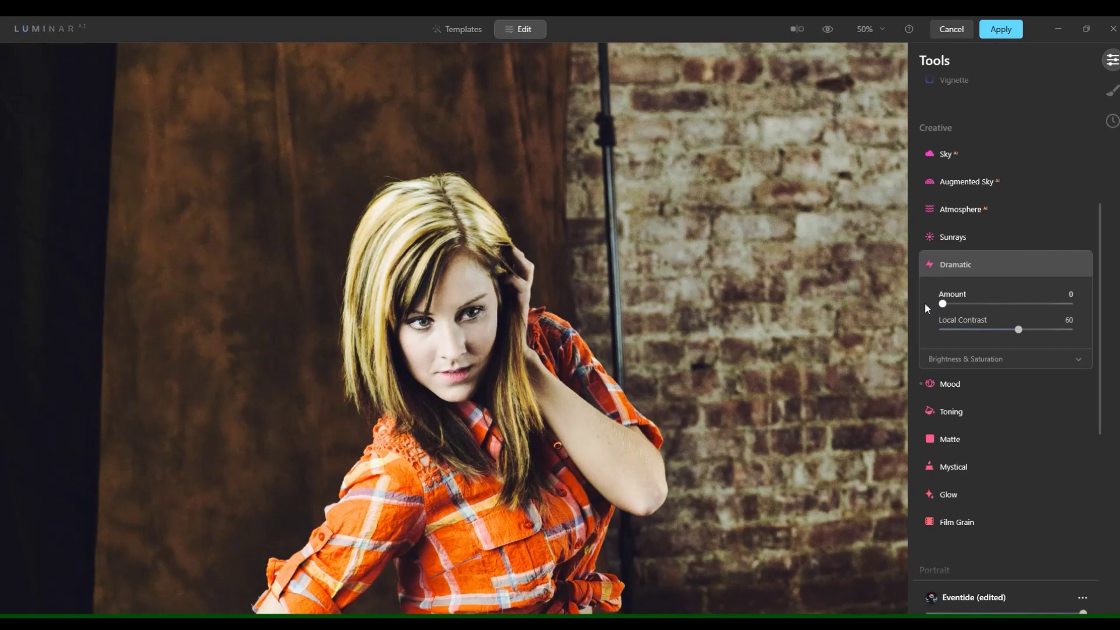
{"action": "scroll", "coordinate": [981, 232], "scroll_direction": "up", "scroll_amount": 2}
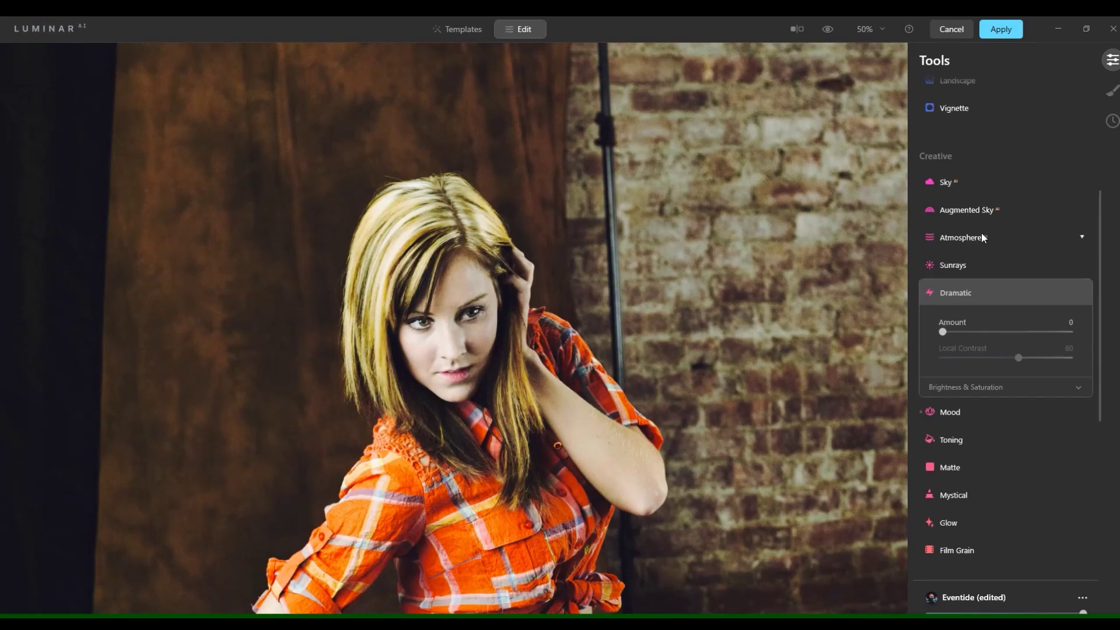
{"action": "scroll", "coordinate": [981, 236], "scroll_direction": "up", "scroll_amount": 8}
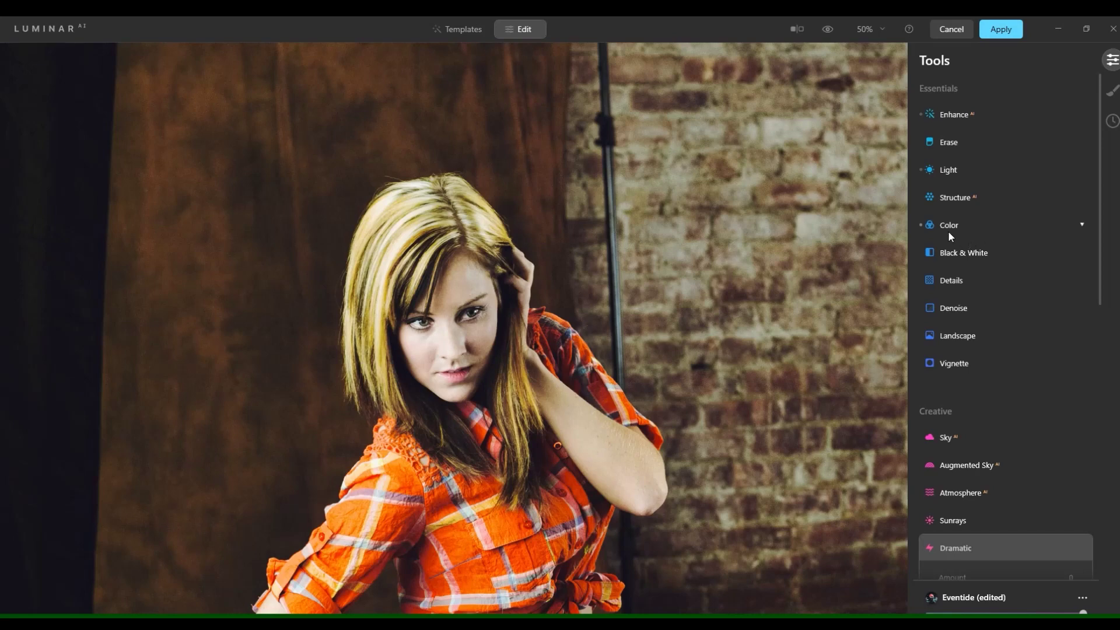
Raise Color Vibrance from -59 to -54, then inspect and close the Light tool's Blacks & Whites section
{"action": "left_click", "coordinate": [948, 231]}
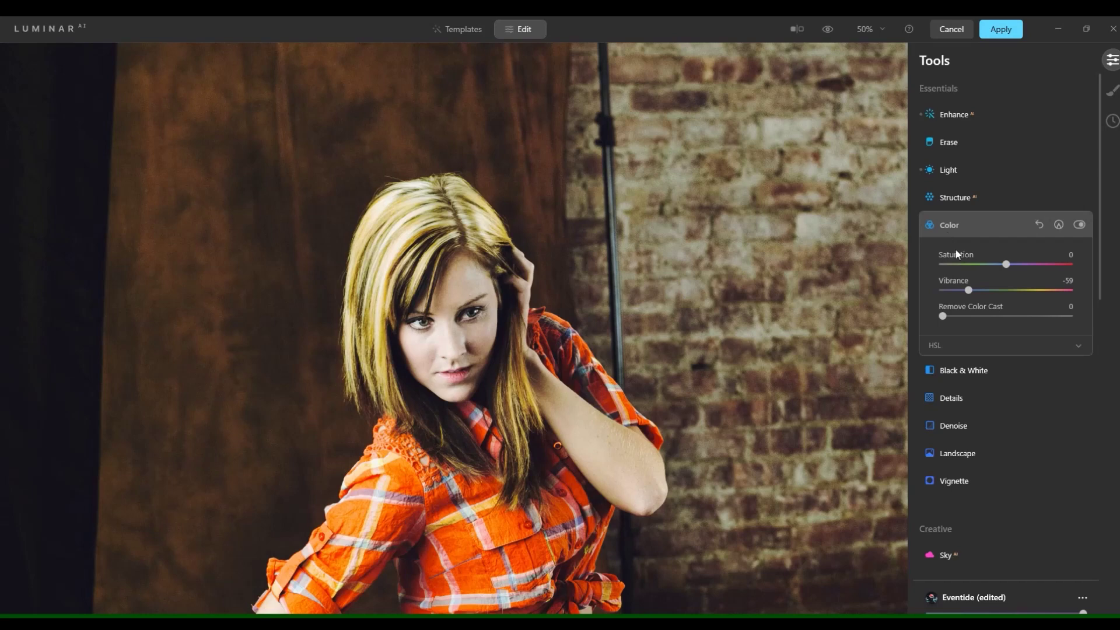
{"action": "left_click", "coordinate": [972, 289]}
{"action": "left_click", "coordinate": [947, 174]}
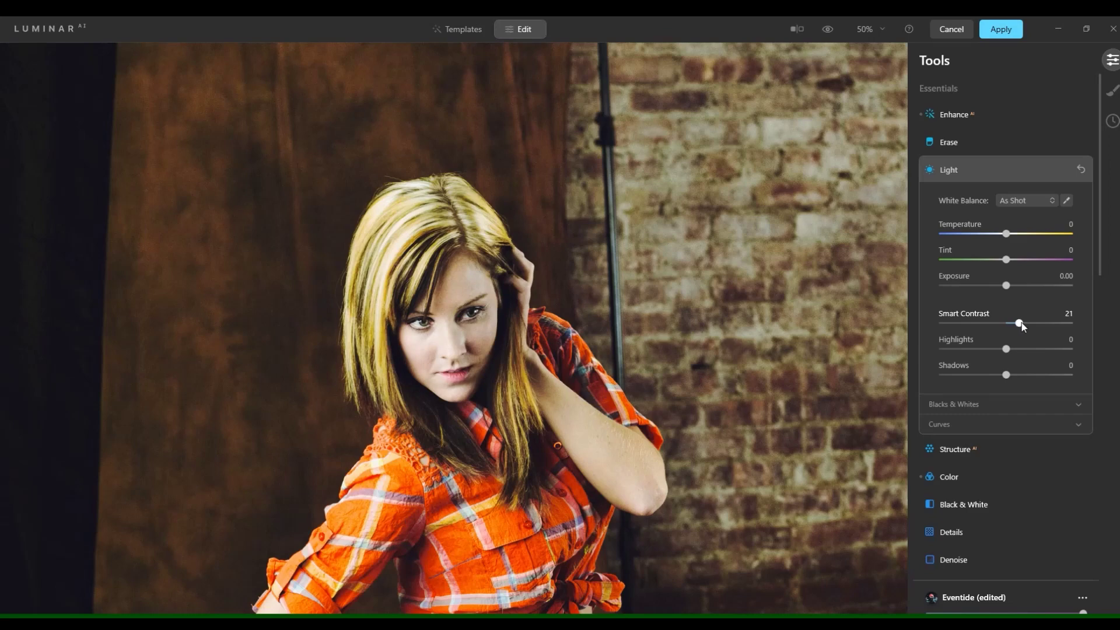
{"action": "left_click", "coordinate": [1001, 404]}
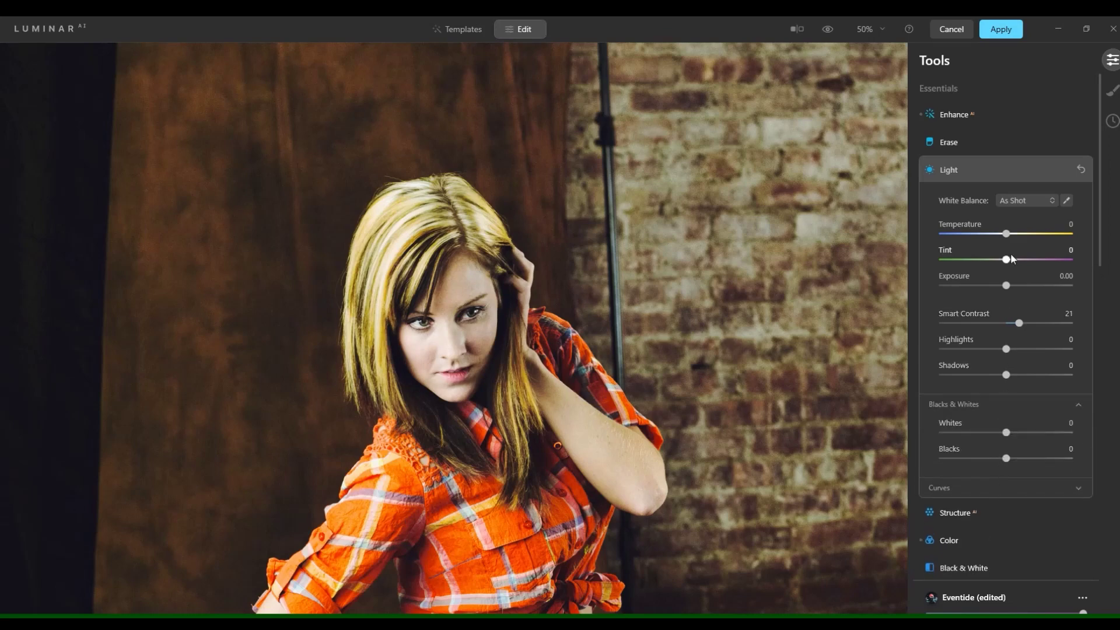
{"action": "left_click", "coordinate": [953, 178]}
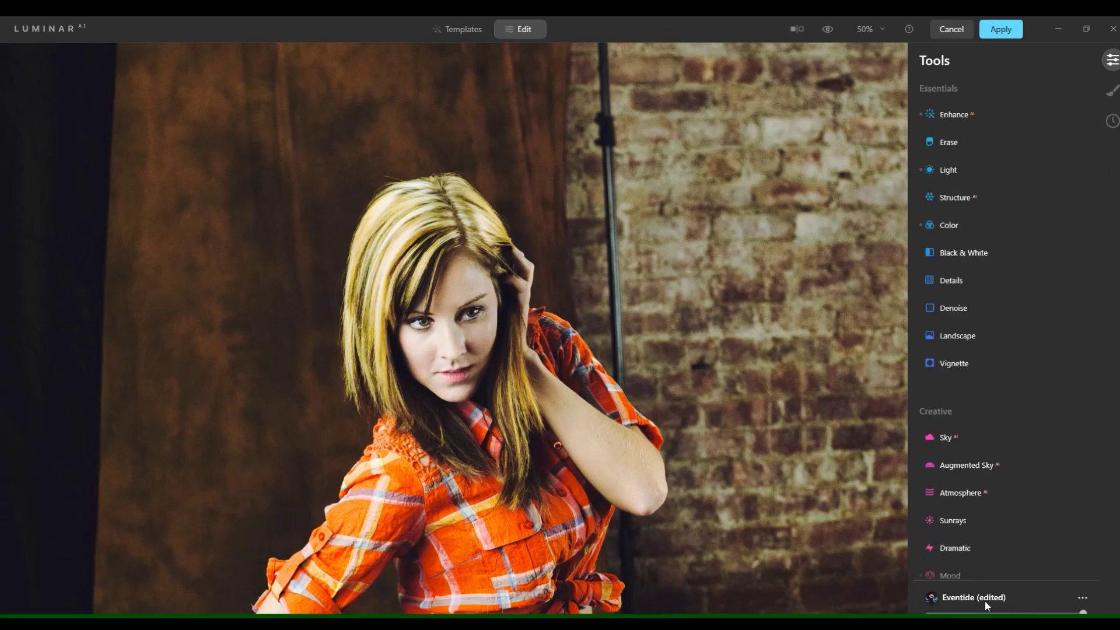
Save the current Luminar AI edits as a template and find it under My Templates
{"action": "left_click", "coordinate": [1085, 597]}
{"action": "left_click", "coordinate": [1070, 543]}
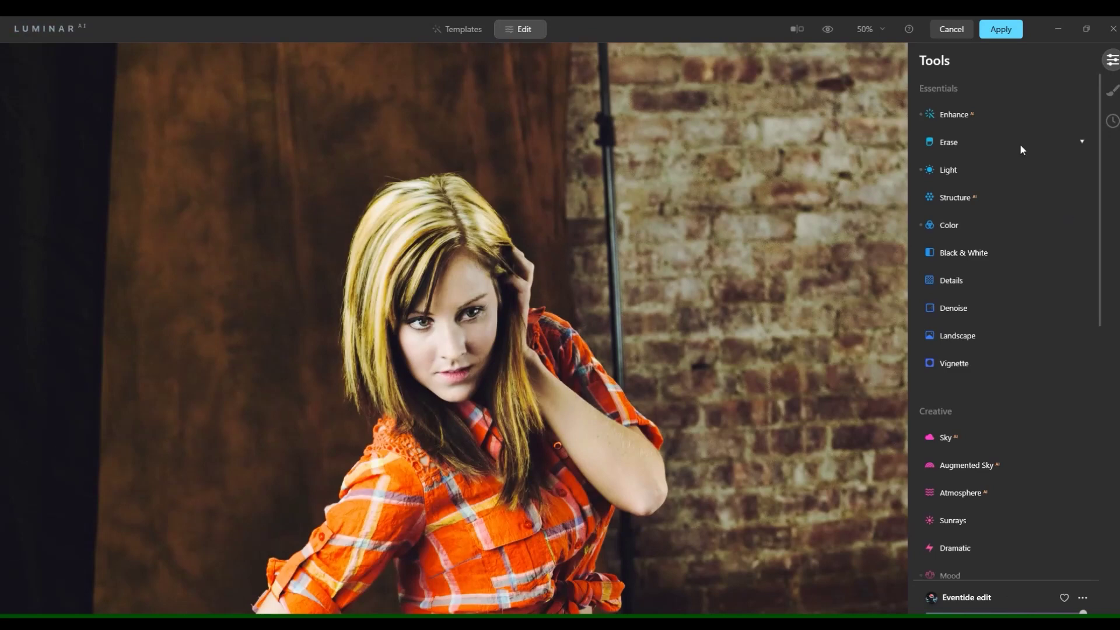
{"action": "left_click", "coordinate": [475, 36]}
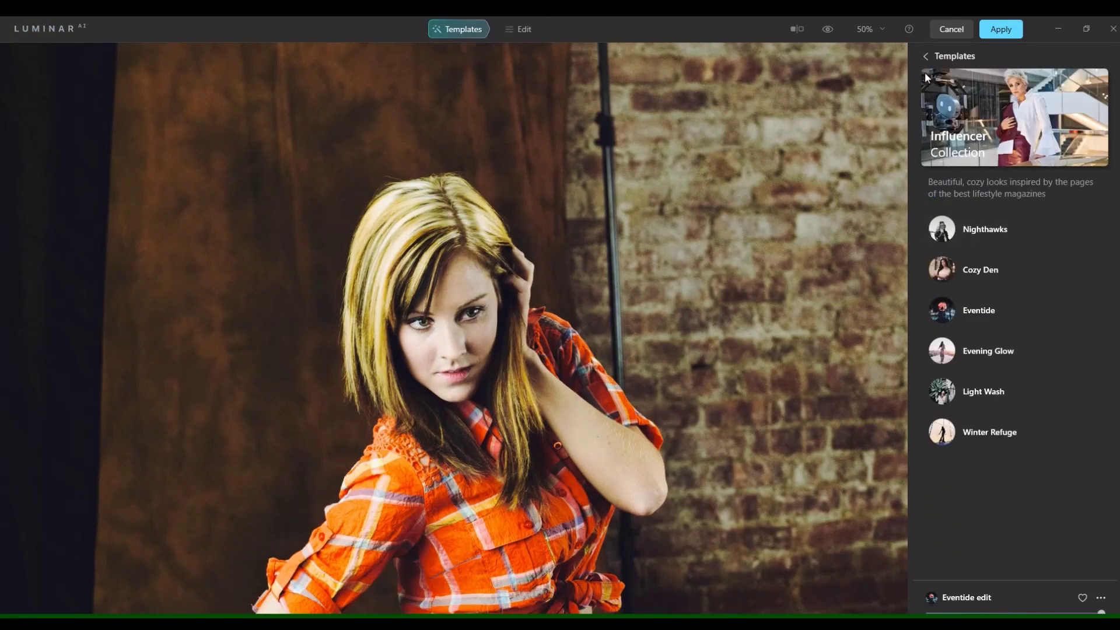
{"action": "left_click", "coordinate": [925, 54]}
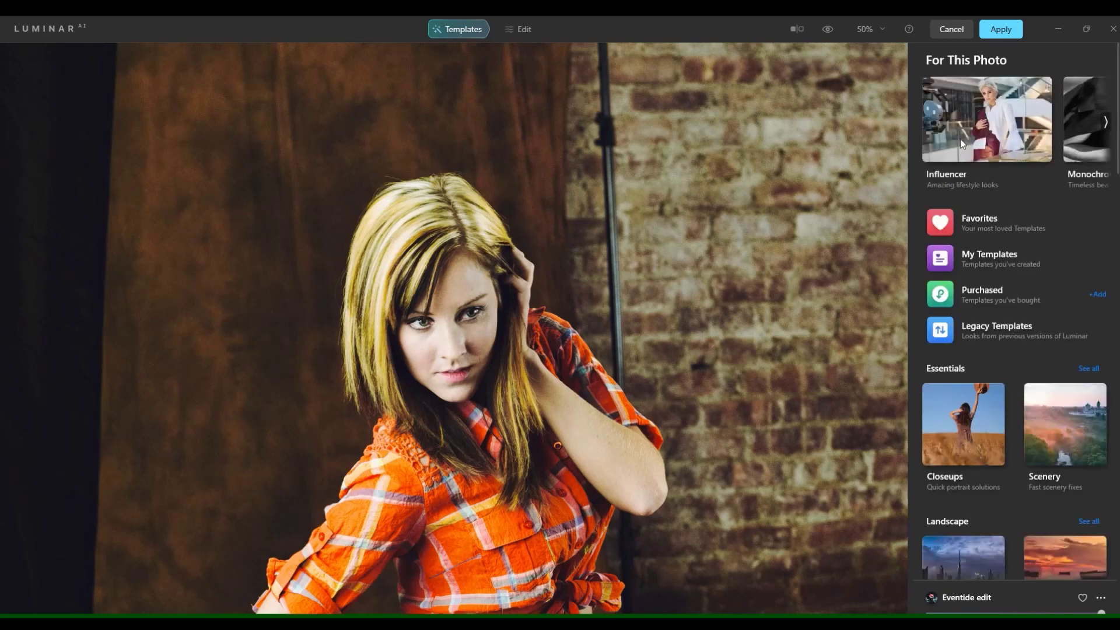
{"action": "left_click", "coordinate": [972, 256]}
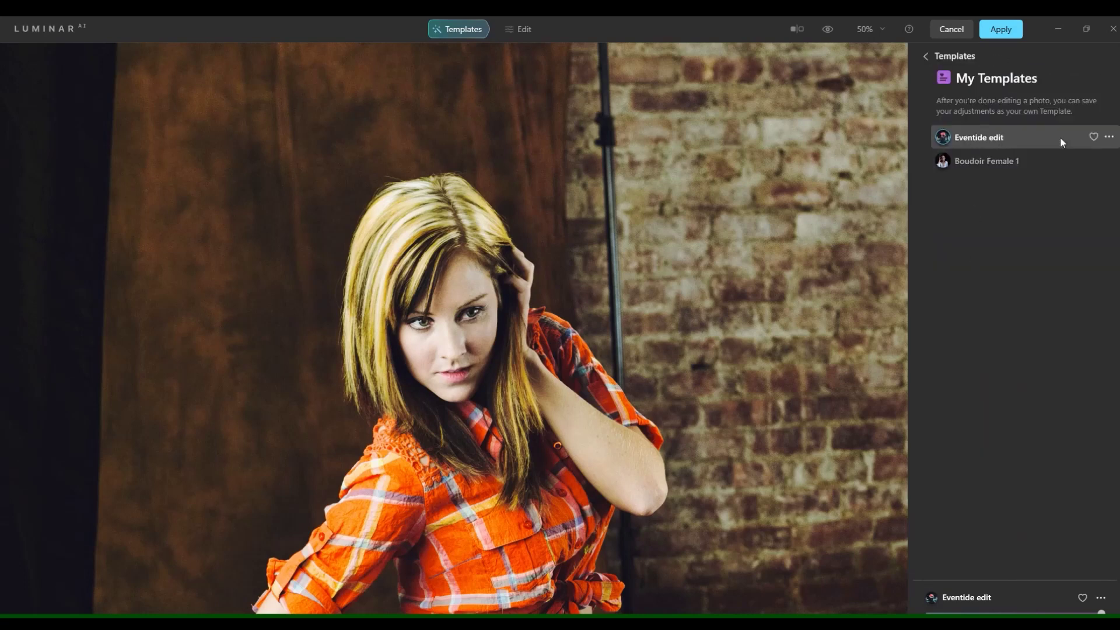
Rename the Eventide edit template to 'Portrait Eventide' and apply the edits to the photo
{"action": "left_click", "coordinate": [1109, 138]}
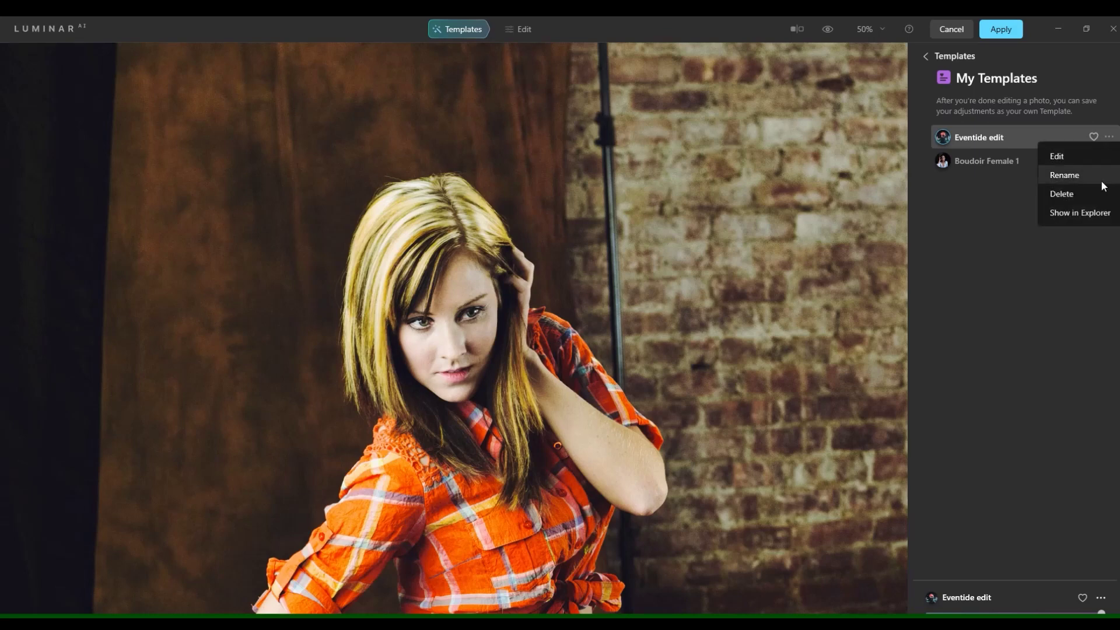
{"action": "left_click", "coordinate": [1094, 173]}
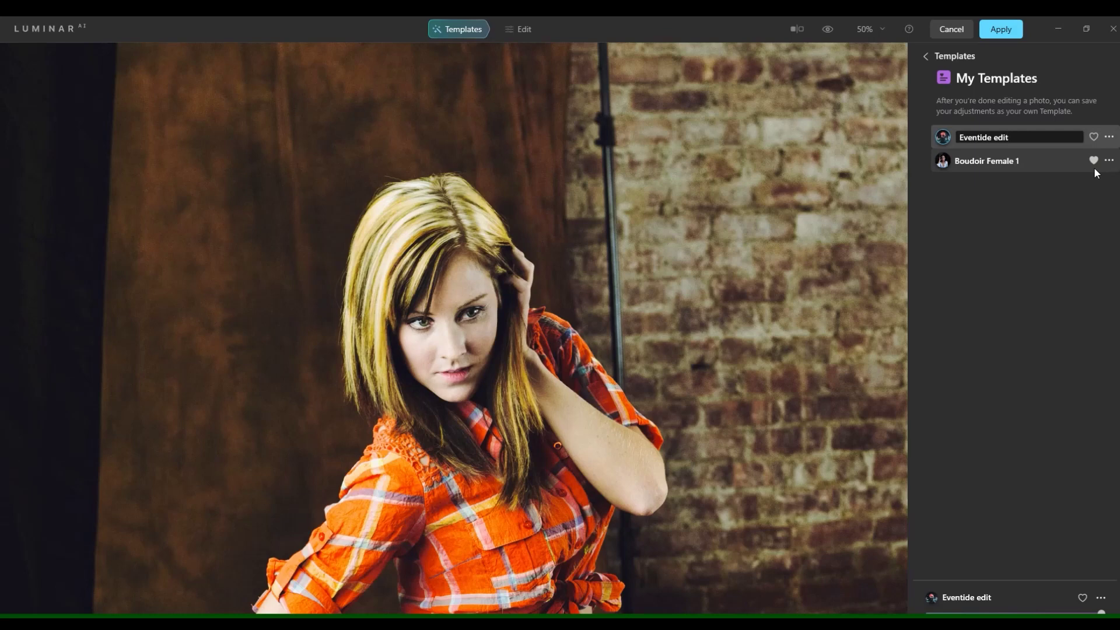
{"action": "key", "text": "BackSpace"}
{"action": "key", "text": "BackSpace"}
{"action": "key", "text": "BackSpace"}
{"action": "key", "text": "BackSpace"}
{"action": "key", "text": "BackSpace"}
{"action": "key", "text": "BackSpace"}
{"action": "key", "text": "BackSpace"}
{"action": "key", "text": "BackSpace"}
{"action": "key", "text": "BackSpace"}
{"action": "key", "text": "BackSpace"}
{"action": "key", "text": "BackSpace"}
{"action": "key", "text": "BackSpace"}
{"action": "key", "text": "BackSpace"}
{"action": "type", "text": "Portrait Eventide"}
{"action": "key", "text": "Return"}
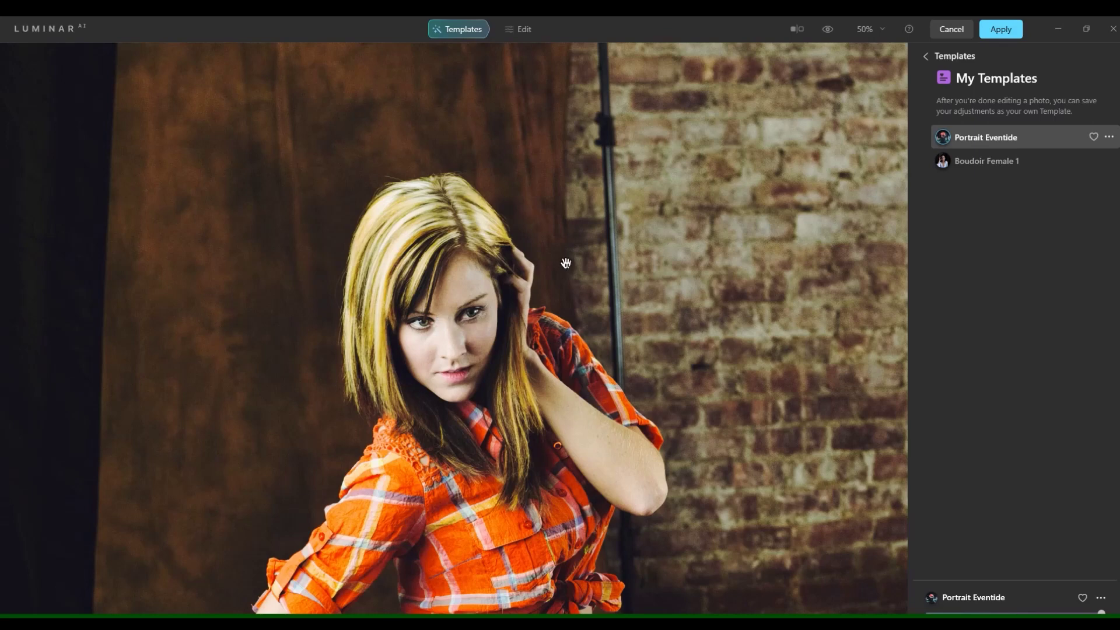
{"action": "left_click", "coordinate": [1003, 34]}
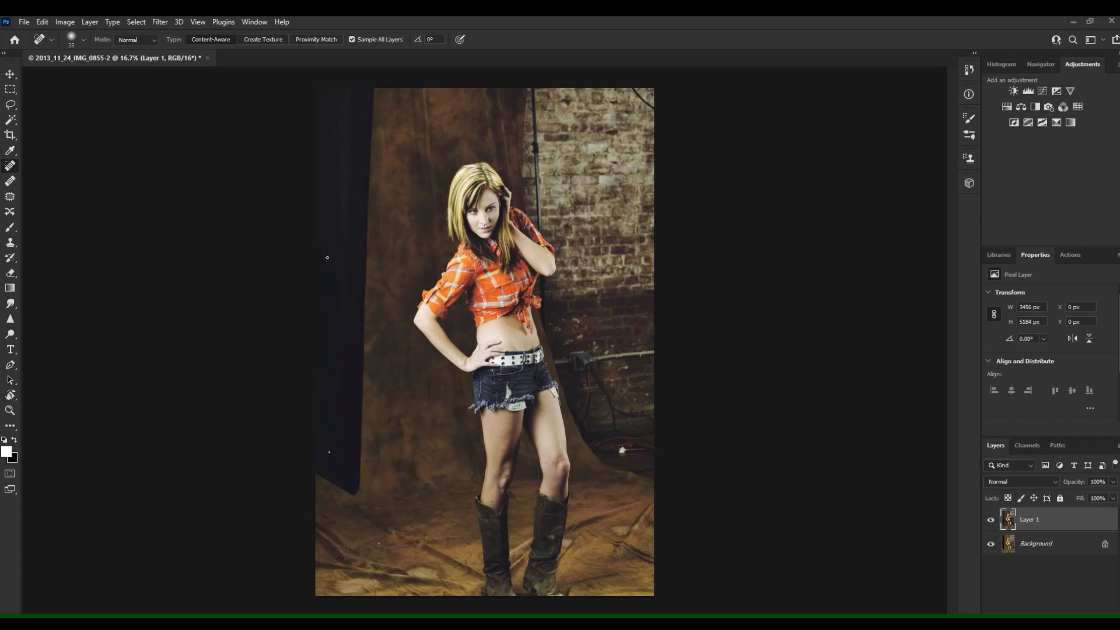
Save the image as 2013_11_24_IMG_0855.psd in Photoshop (*.PSD) format, then switch to Lightroom
{"action": "left_click", "coordinate": [24, 21]}
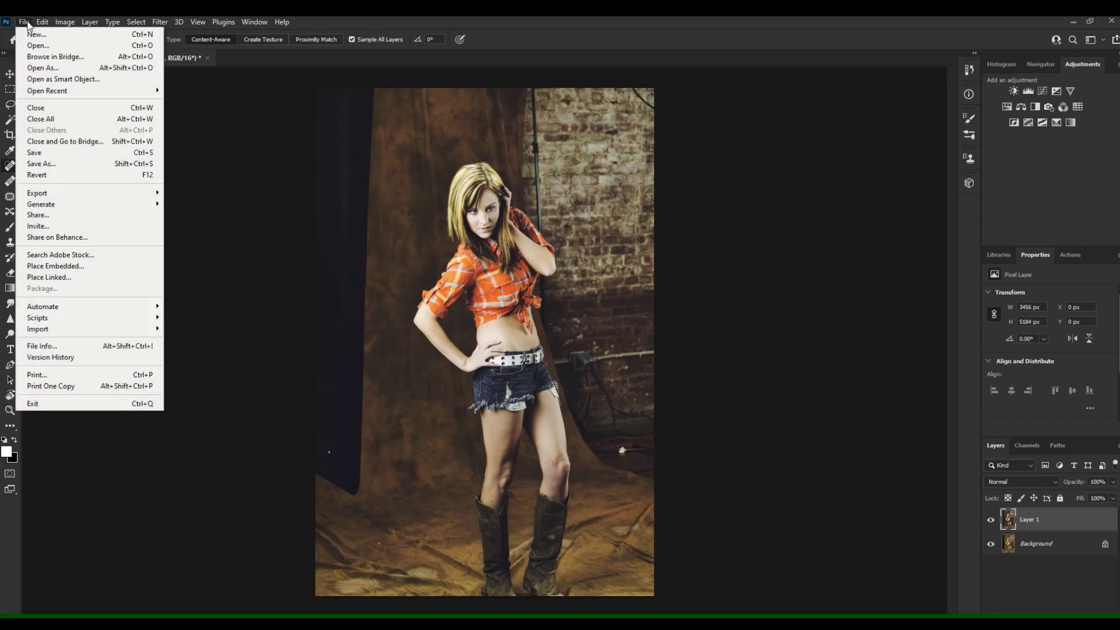
{"action": "left_click", "coordinate": [42, 163]}
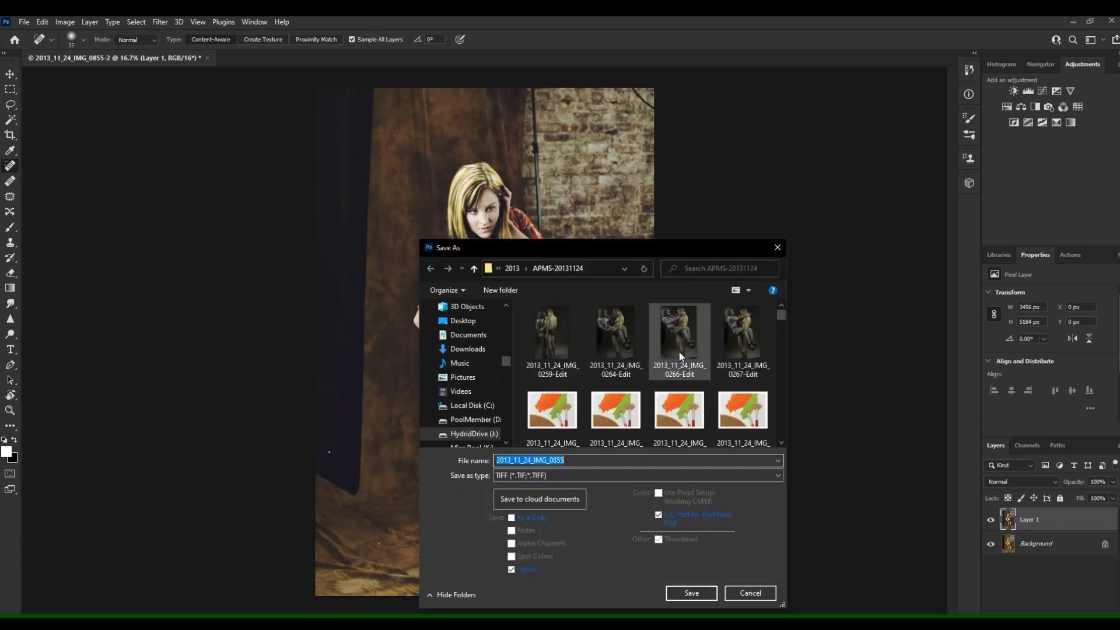
{"action": "left_click", "coordinate": [640, 473]}
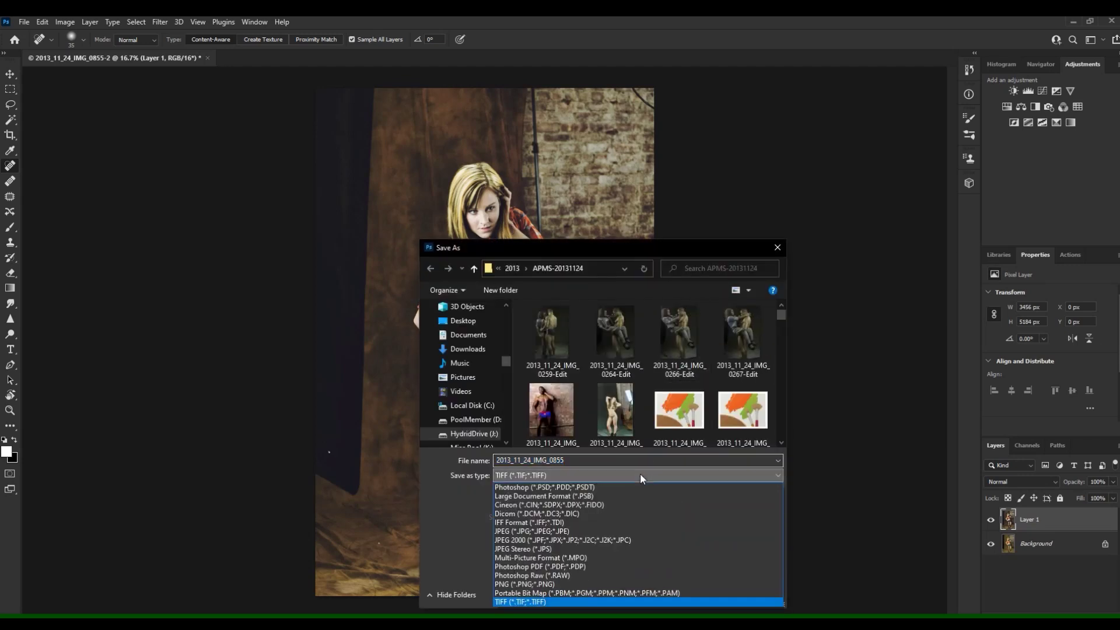
{"action": "left_click", "coordinate": [629, 482]}
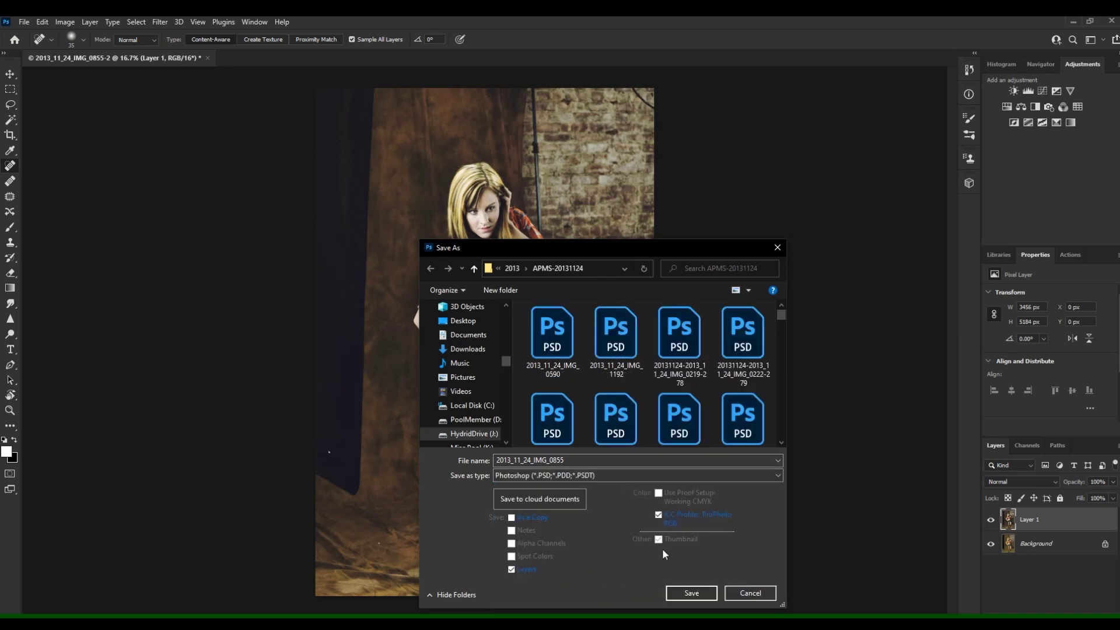
{"action": "left_click", "coordinate": [691, 594]}
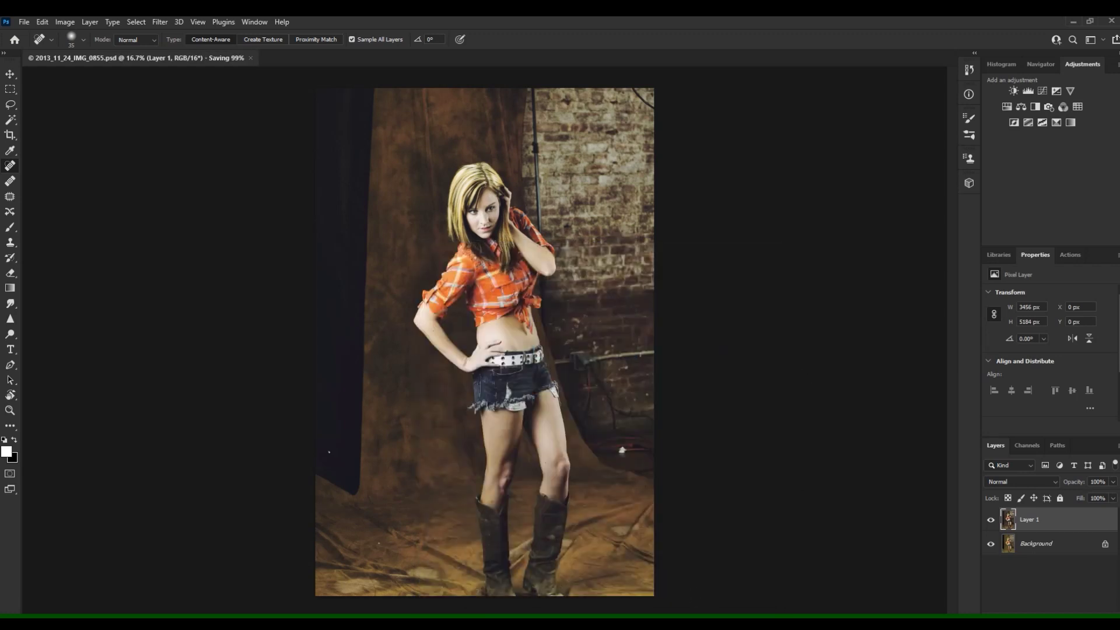
{"action": "left_click", "coordinate": [645, 586]}
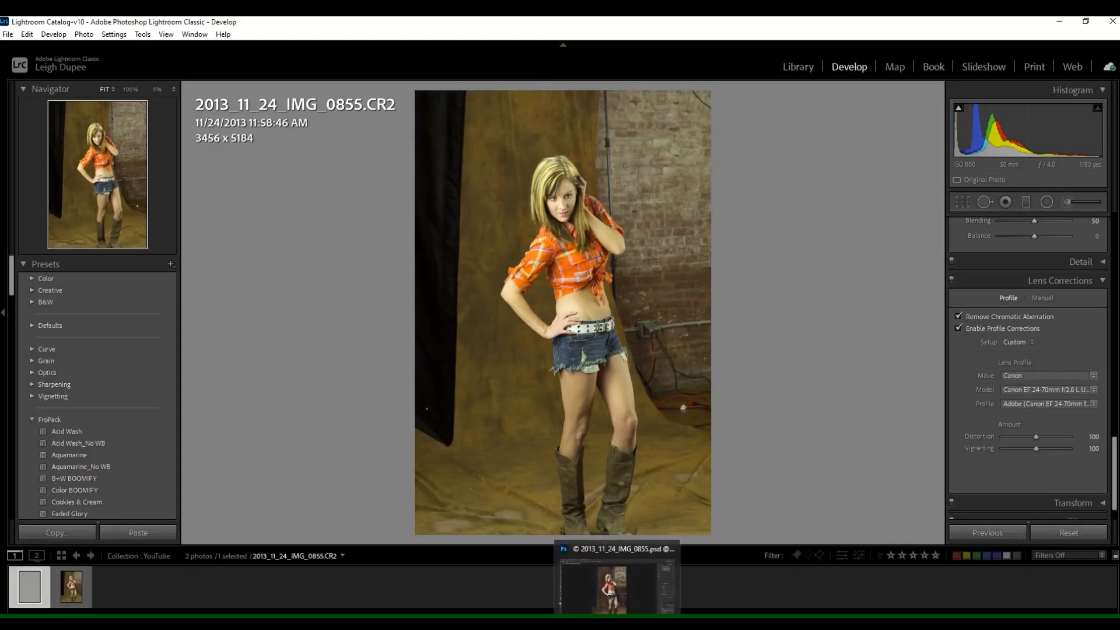
Compare 2013_11_24_IMG_0855.psd with the original CR2 in Compare view, then go back to Grid
{"action": "left_click", "coordinate": [621, 586]}
{"action": "key", "text": "alt+Tab"}
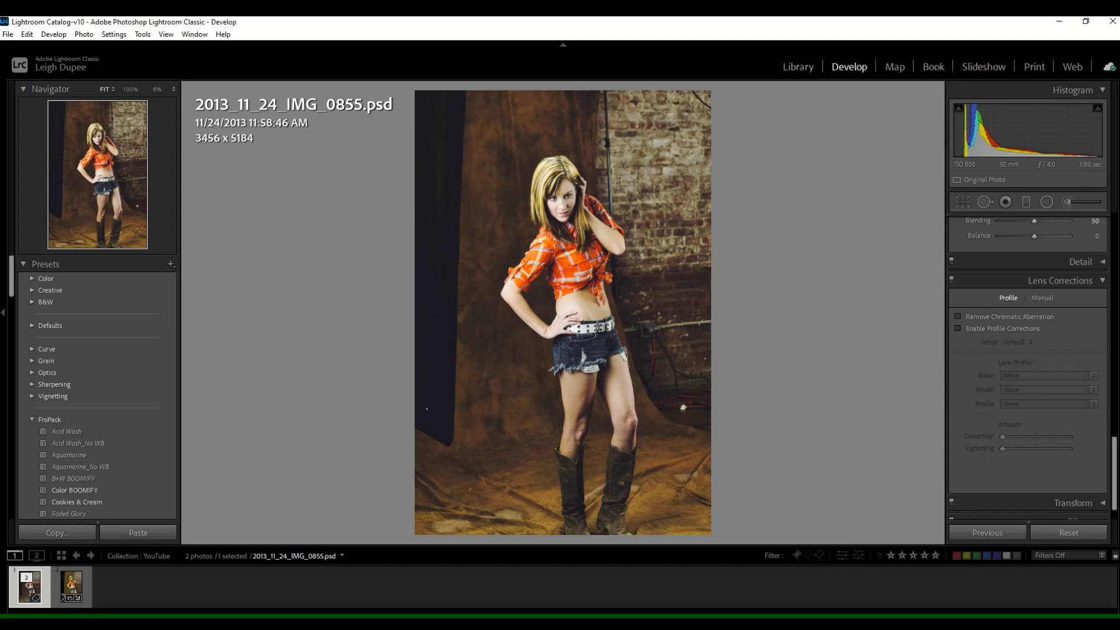
{"action": "left_click", "coordinate": [796, 67]}
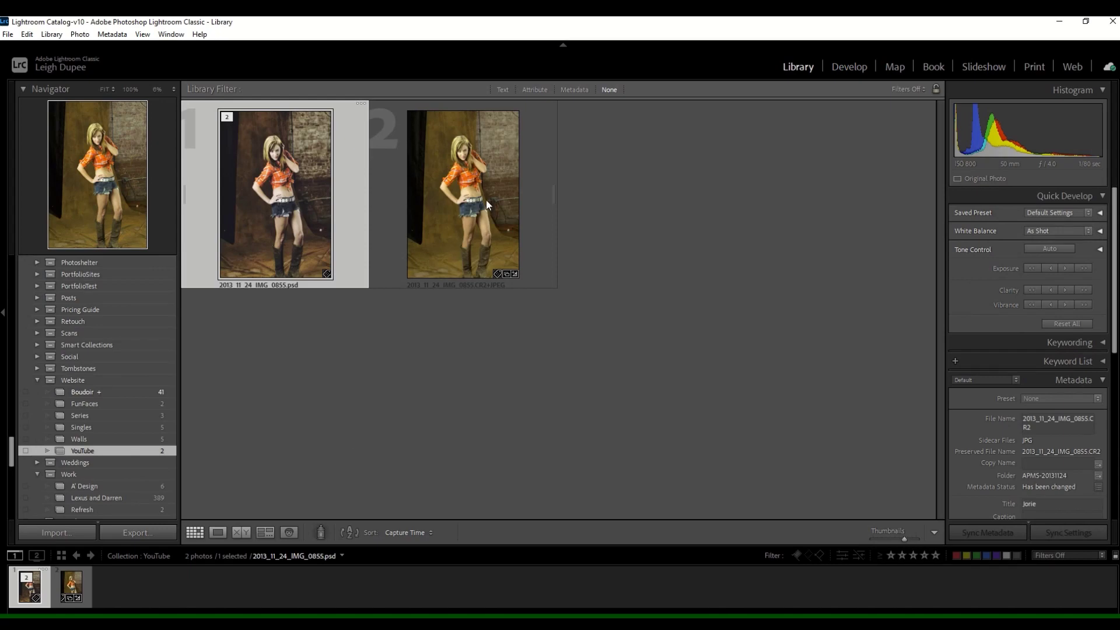
{"action": "left_click", "coordinate": [487, 204], "text": "ctrl"}
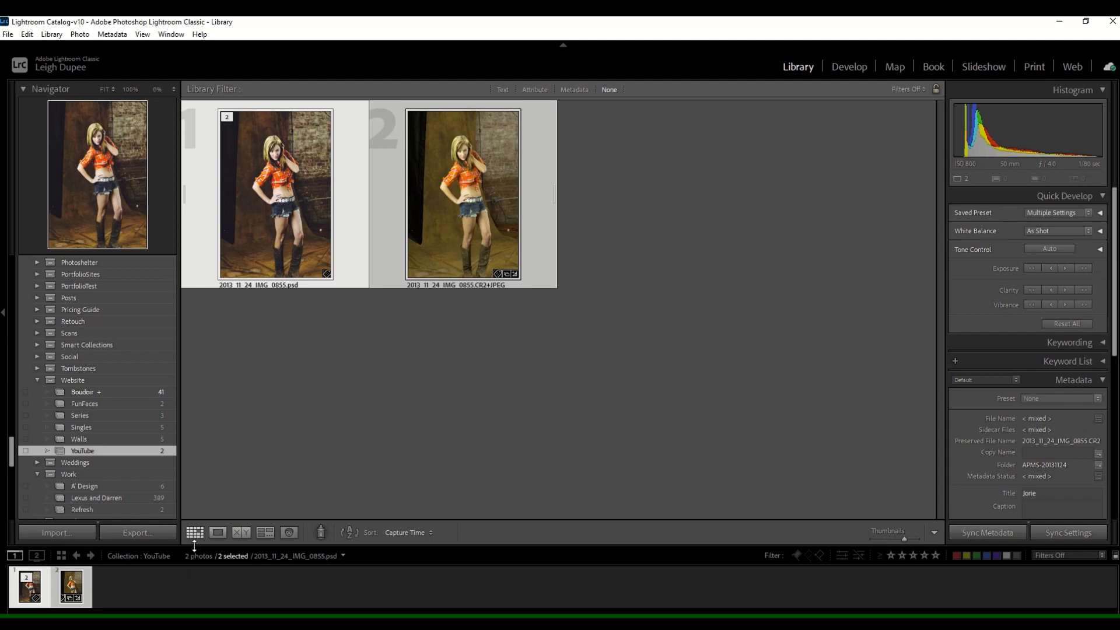
{"action": "left_click", "coordinate": [235, 533]}
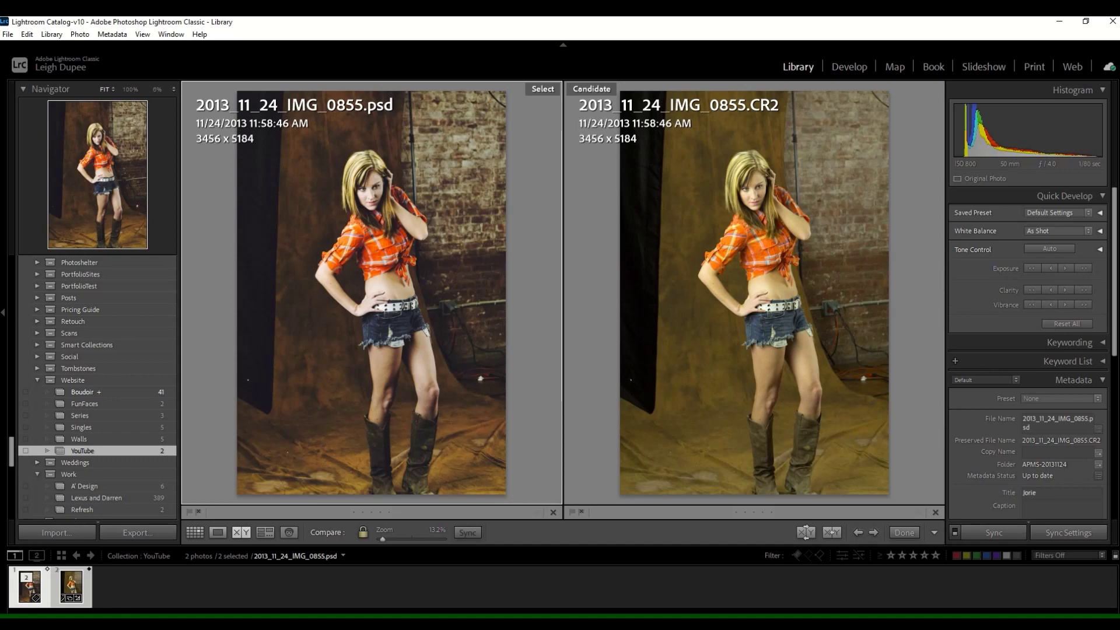
{"action": "key", "text": "g"}
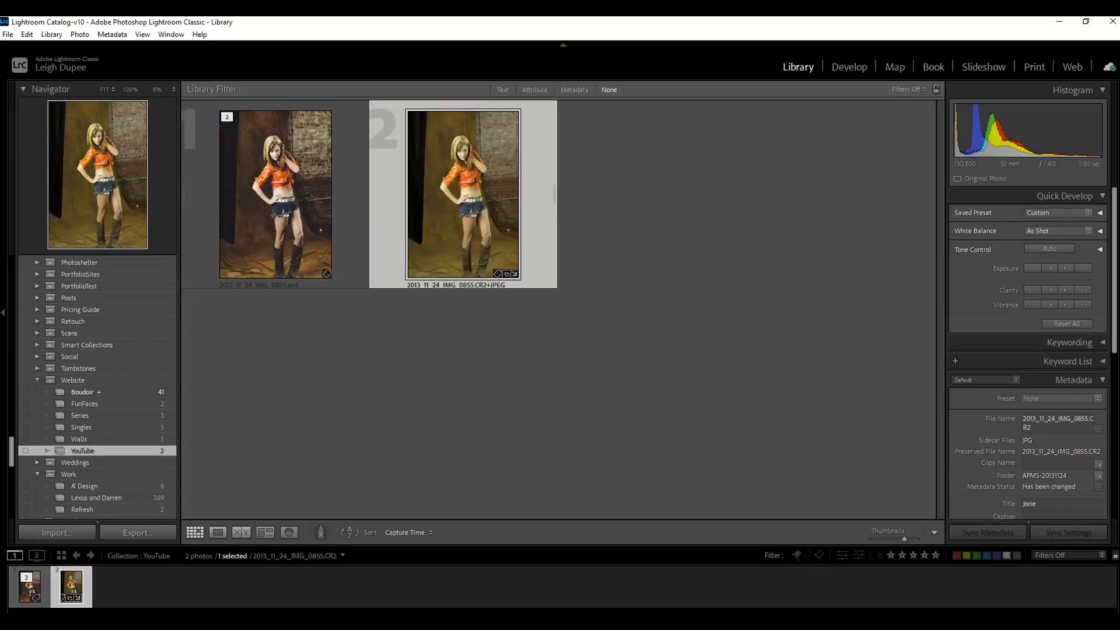
Open the original 2013_11_24_IMG_0855.CR2 in Develop and send it to Photoshop 2021 via Edit In
{"action": "left_click", "coordinate": [849, 68]}
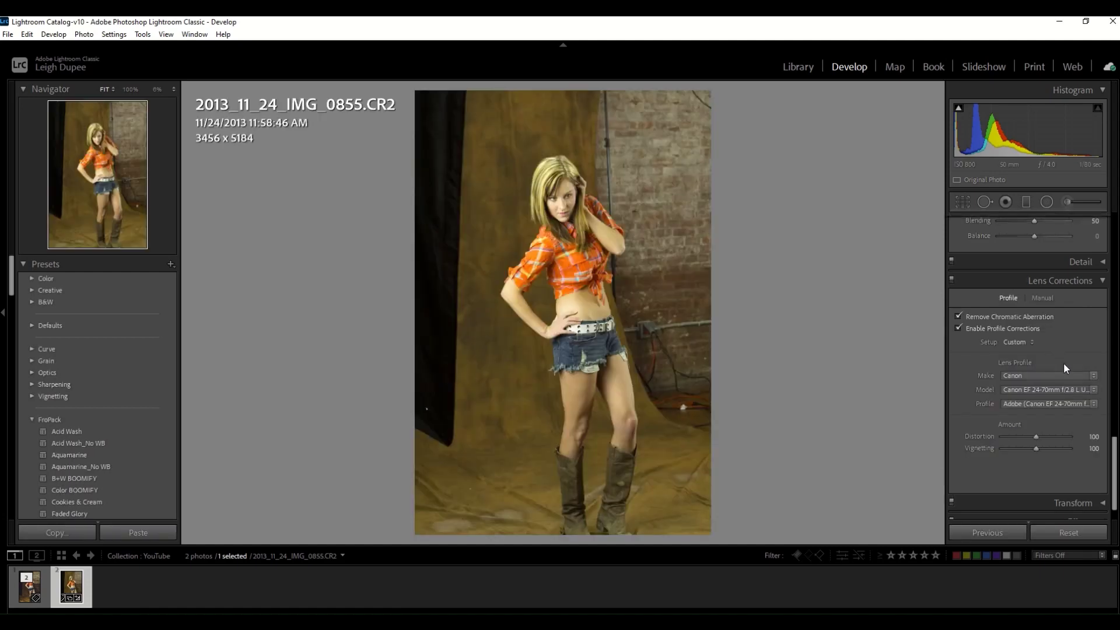
{"action": "scroll", "coordinate": [1062, 363], "scroll_direction": "up", "scroll_amount": 5}
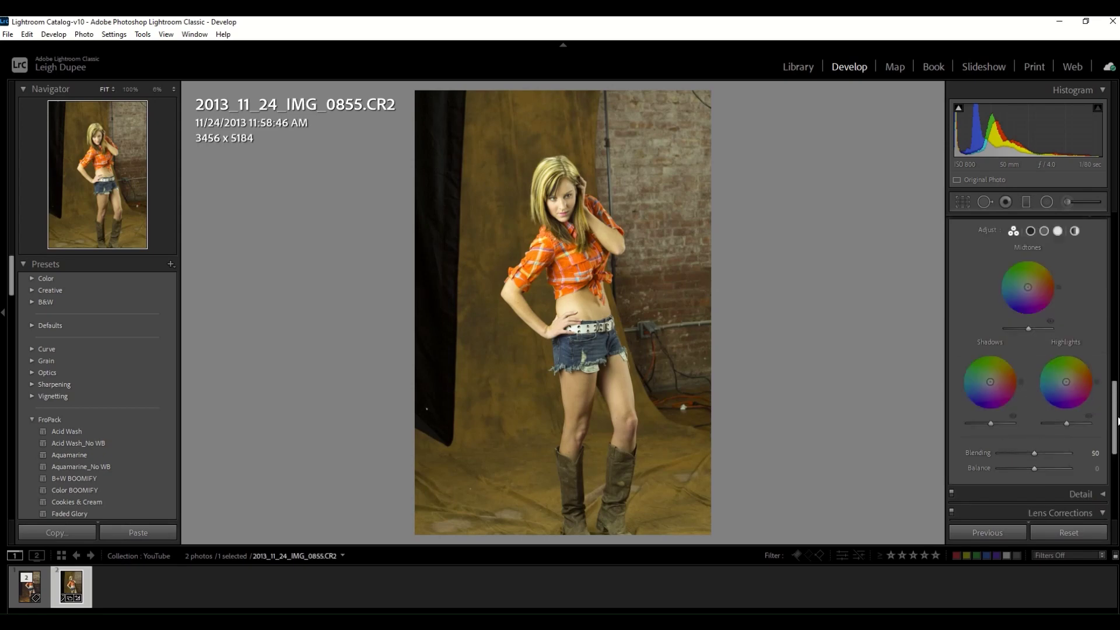
{"action": "scroll", "coordinate": [1116, 407], "scroll_direction": "up", "scroll_amount": 1}
{"action": "left_click_drag", "start_coordinate": [1116, 407], "coordinate": [1108, 263]}
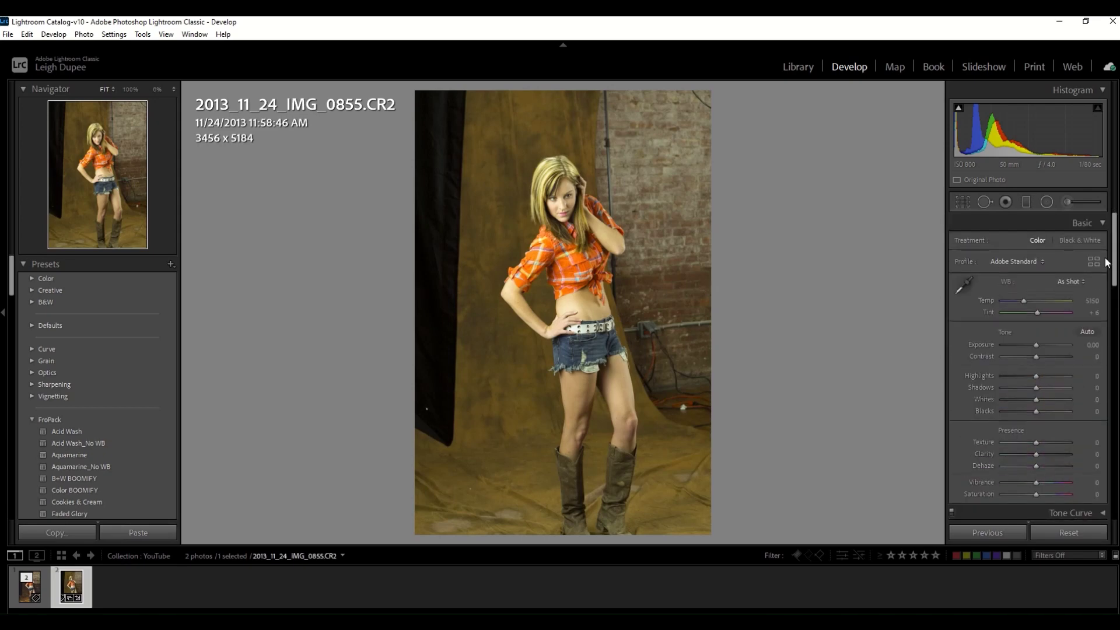
{"action": "right_click", "coordinate": [563, 282]}
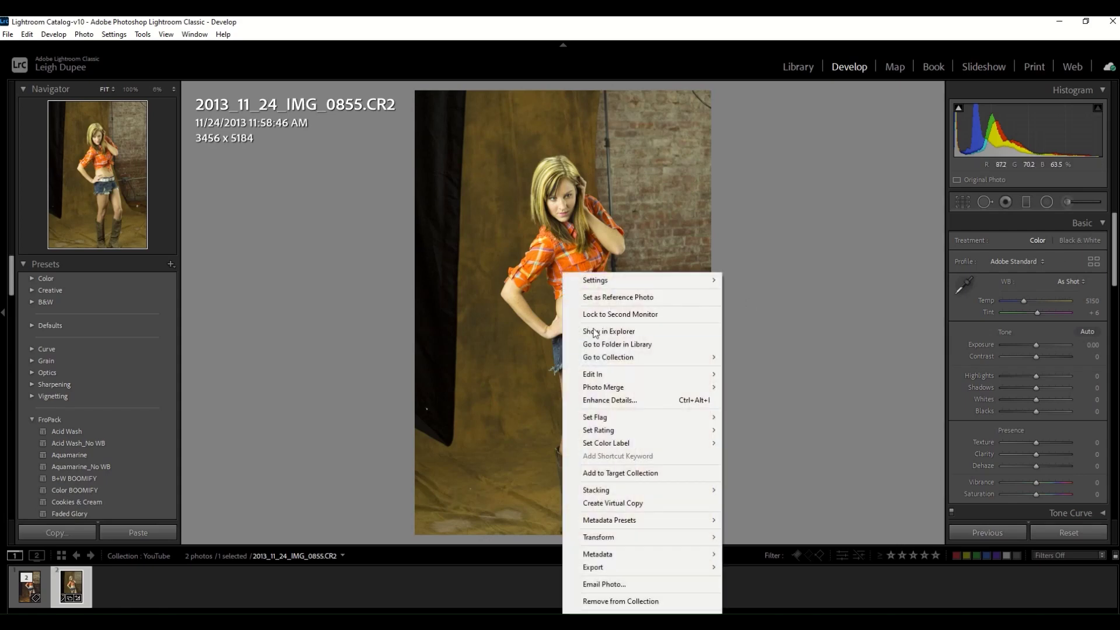
{"action": "mouse_move", "coordinate": [609, 376]}
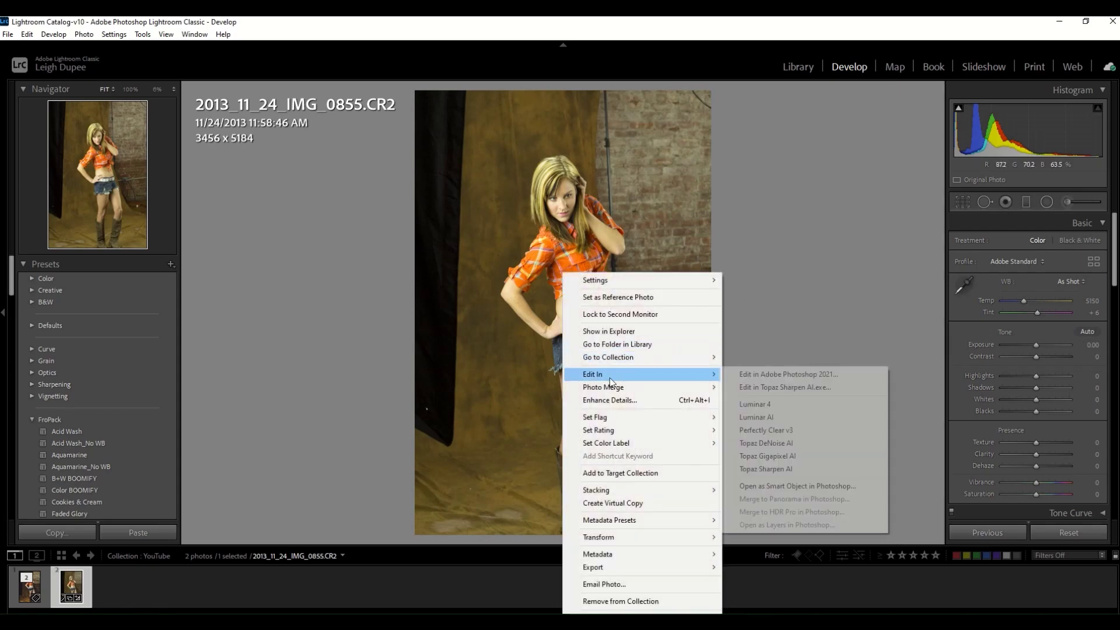
{"action": "left_click", "coordinate": [743, 374]}
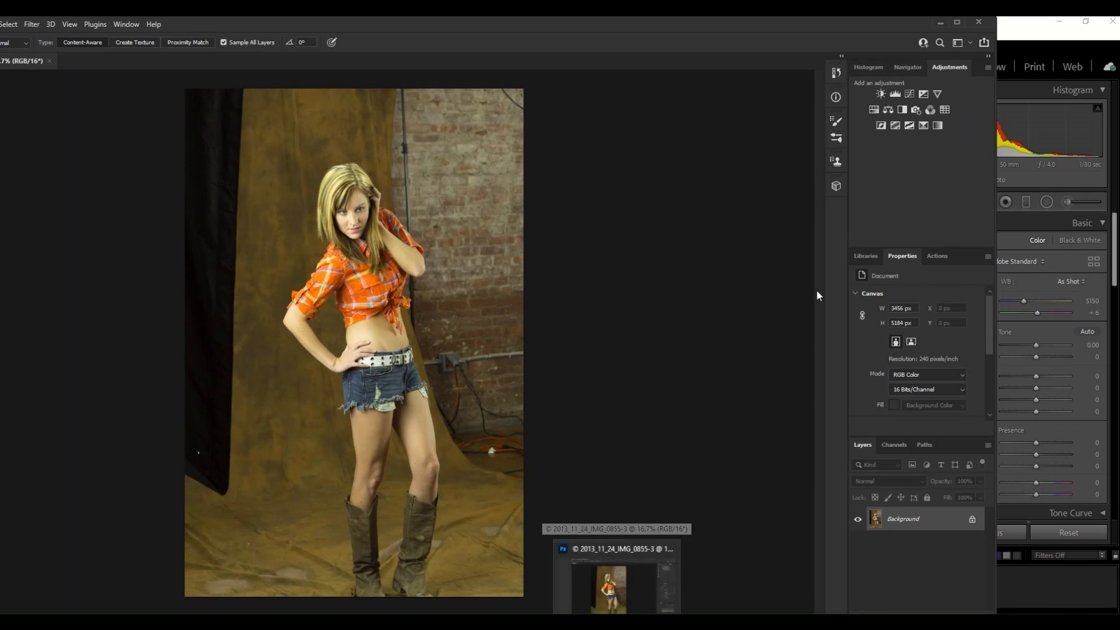
Duplicate the Background into Layer 1 with Ctrl+J and launch Perfectly Clear v3 from Athentech Imaging
{"action": "left_click", "coordinate": [956, 23]}
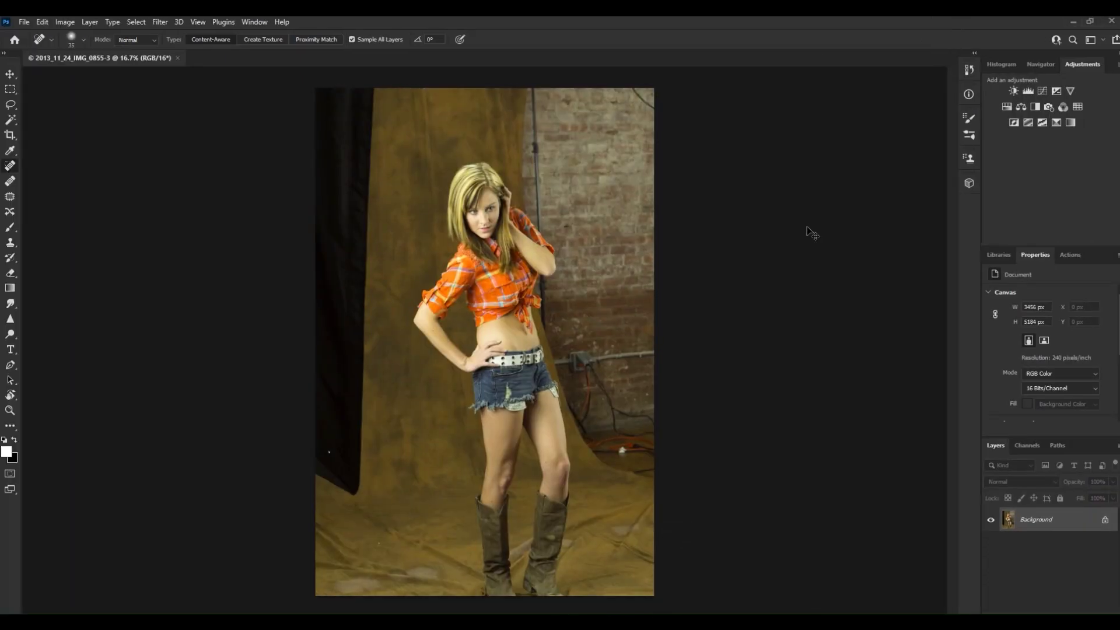
{"action": "key", "text": "ctrl+j"}
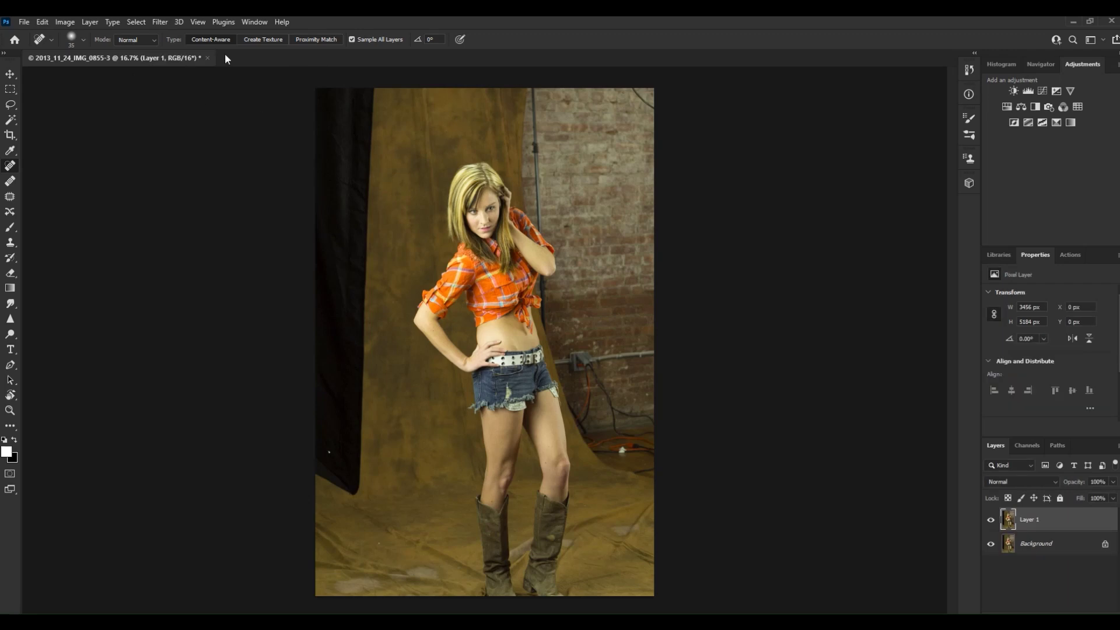
{"action": "left_click", "coordinate": [166, 22]}
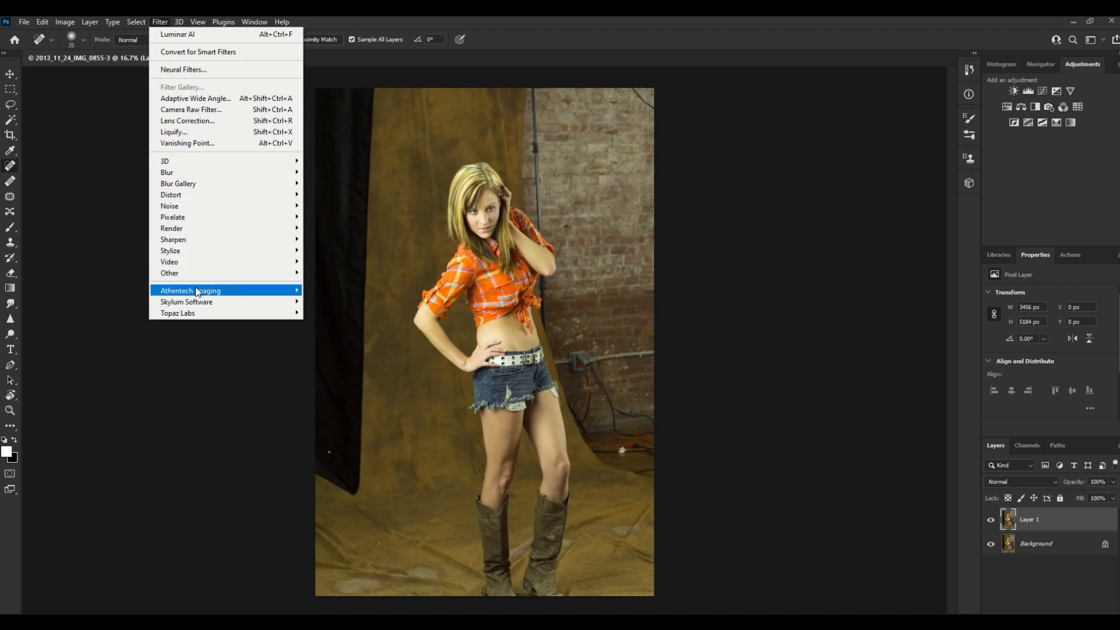
{"action": "mouse_move", "coordinate": [197, 291]}
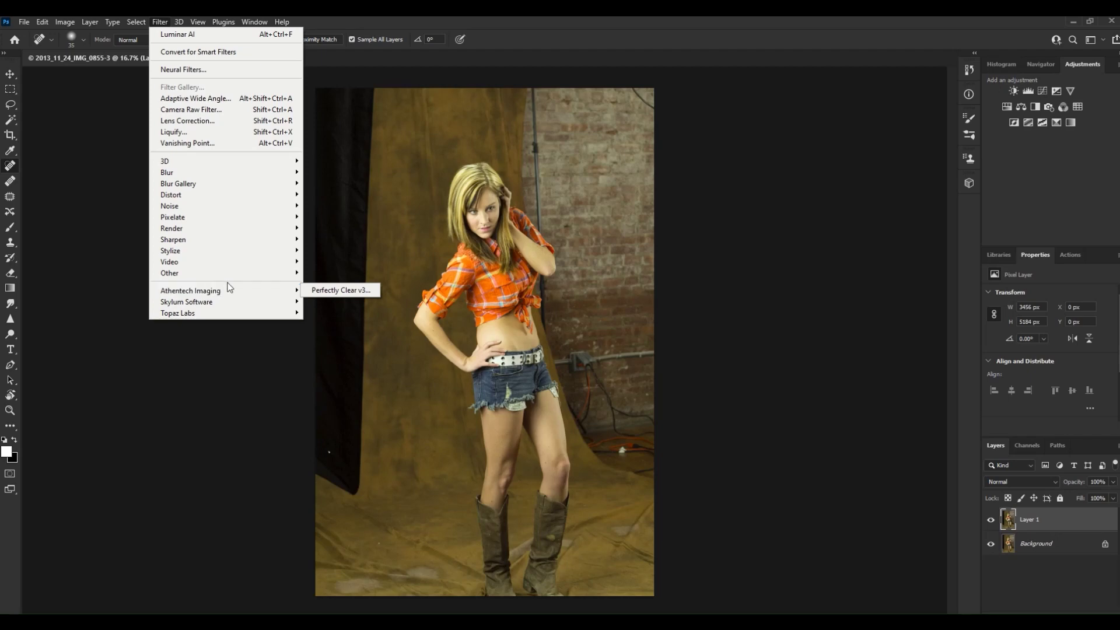
{"action": "left_click", "coordinate": [315, 290]}
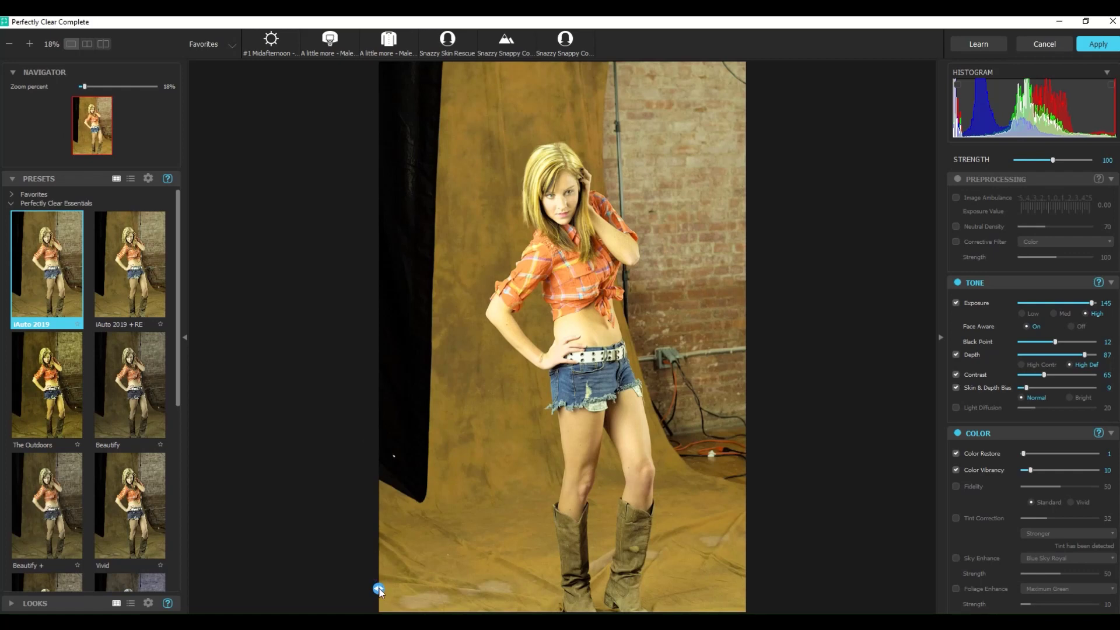
Show a before/after split, try iAuto 2019 + RE, then apply the last Snazzy Snappy favourite
{"action": "mouse_move", "coordinate": [377, 589]}
{"action": "left_mouse_down"}
{"action": "mouse_move", "coordinate": [579, 592]}
{"action": "mouse_move", "coordinate": [362, 581]}
{"action": "left_mouse_up"}
{"action": "left_click", "coordinate": [125, 262]}
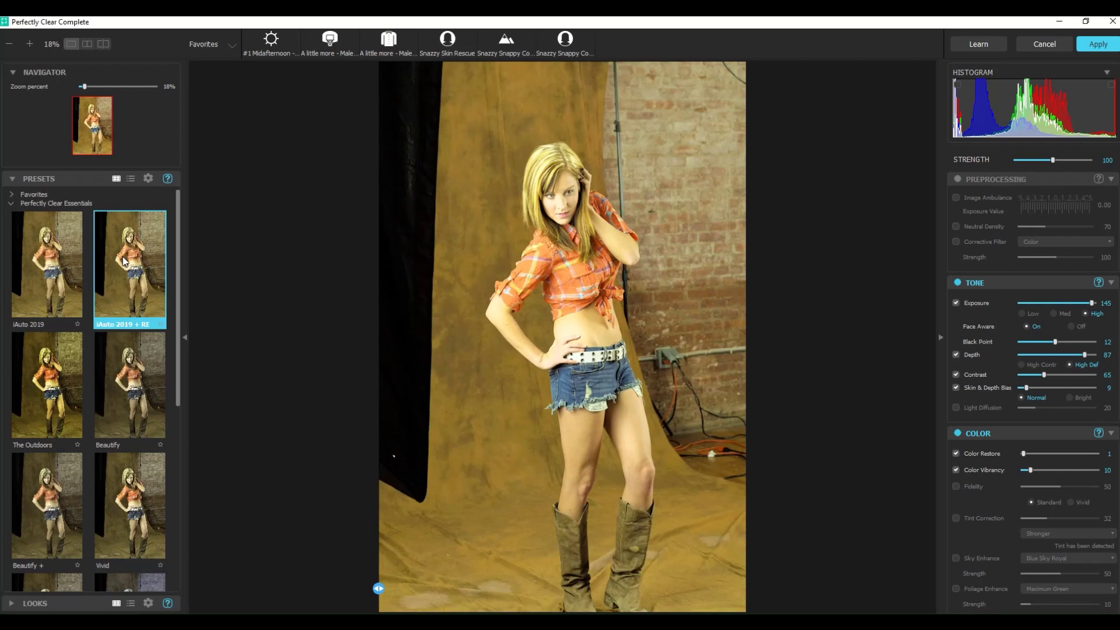
{"action": "left_click", "coordinate": [16, 206]}
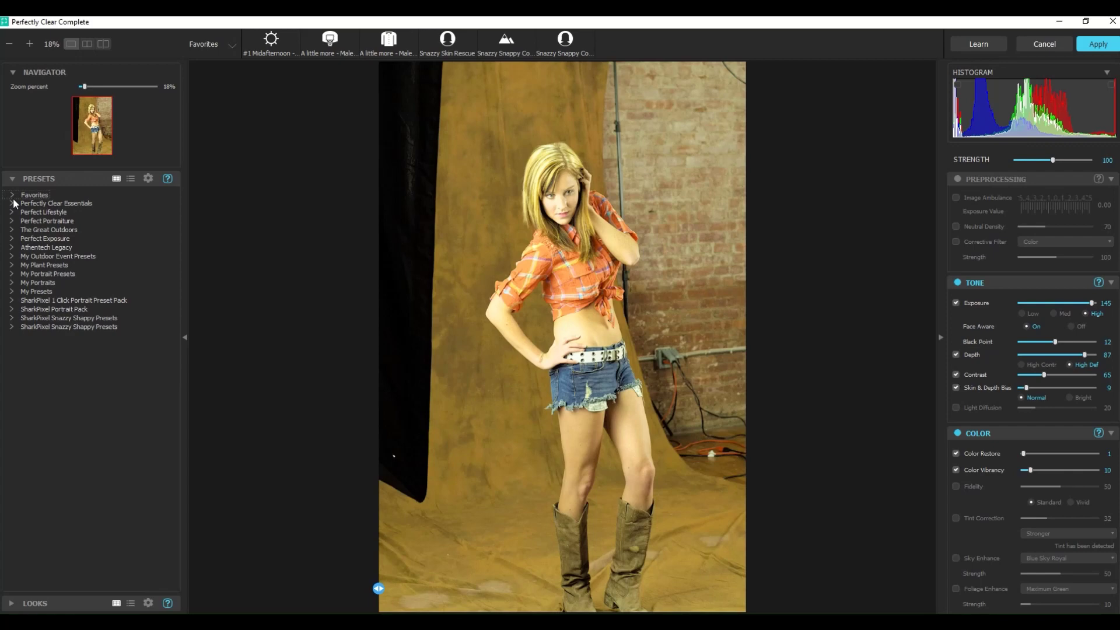
{"action": "left_click", "coordinate": [13, 197]}
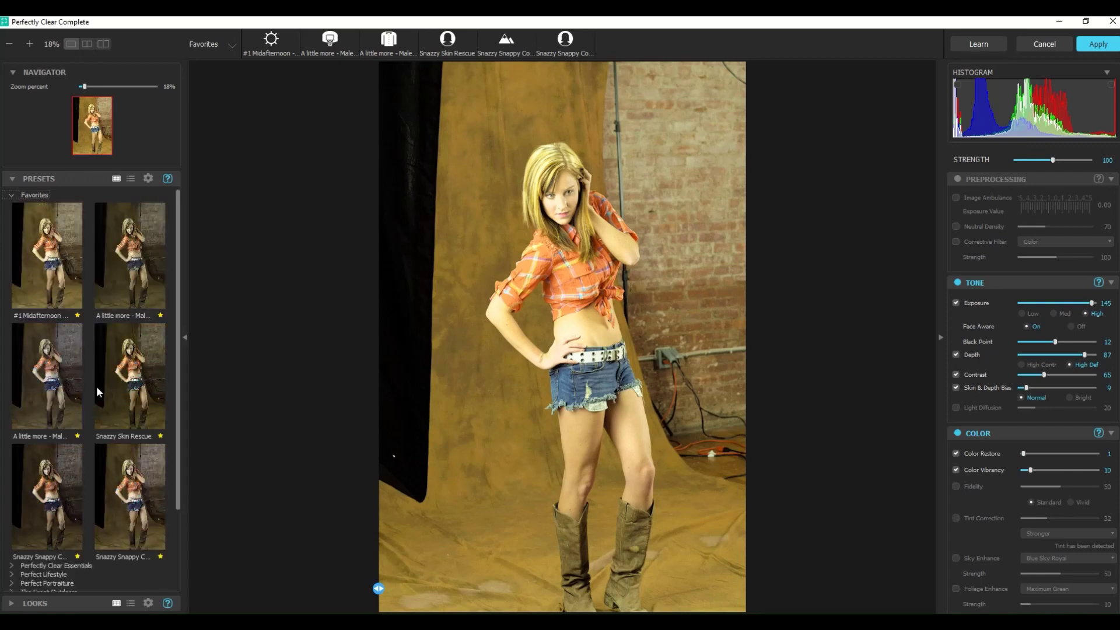
{"action": "left_click", "coordinate": [131, 521]}
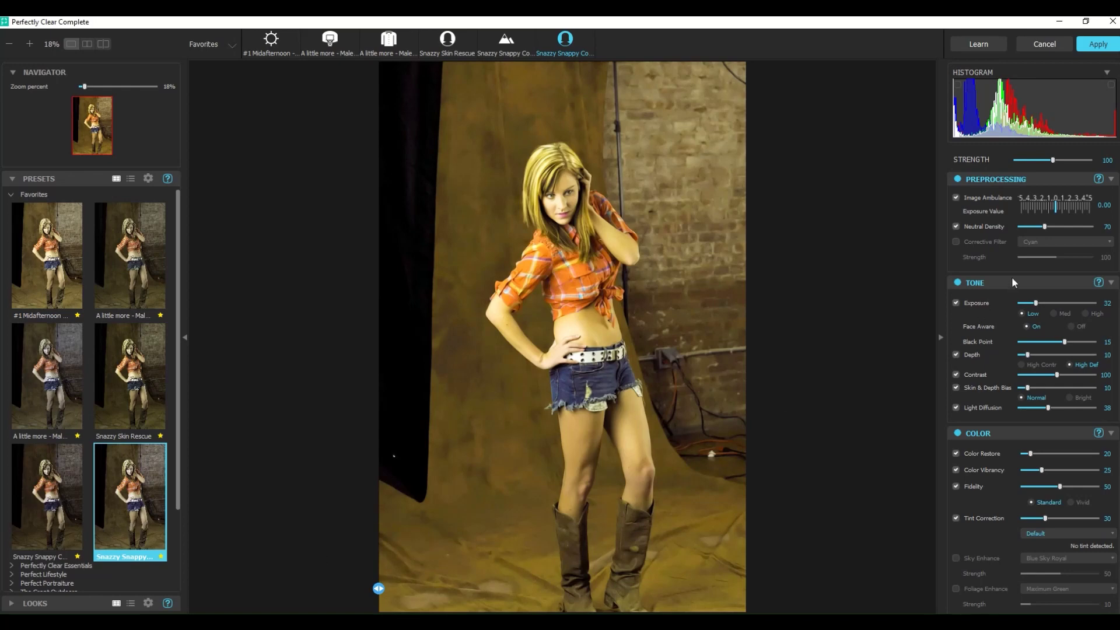
{"action": "scroll", "coordinate": [1013, 283], "scroll_direction": "down", "scroll_amount": 15}
{"action": "scroll", "coordinate": [1011, 276], "scroll_direction": "down", "scroll_amount": 20}
{"action": "scroll", "coordinate": [1011, 276], "scroll_direction": "up", "scroll_amount": 20}
{"action": "left_click", "coordinate": [957, 226]}
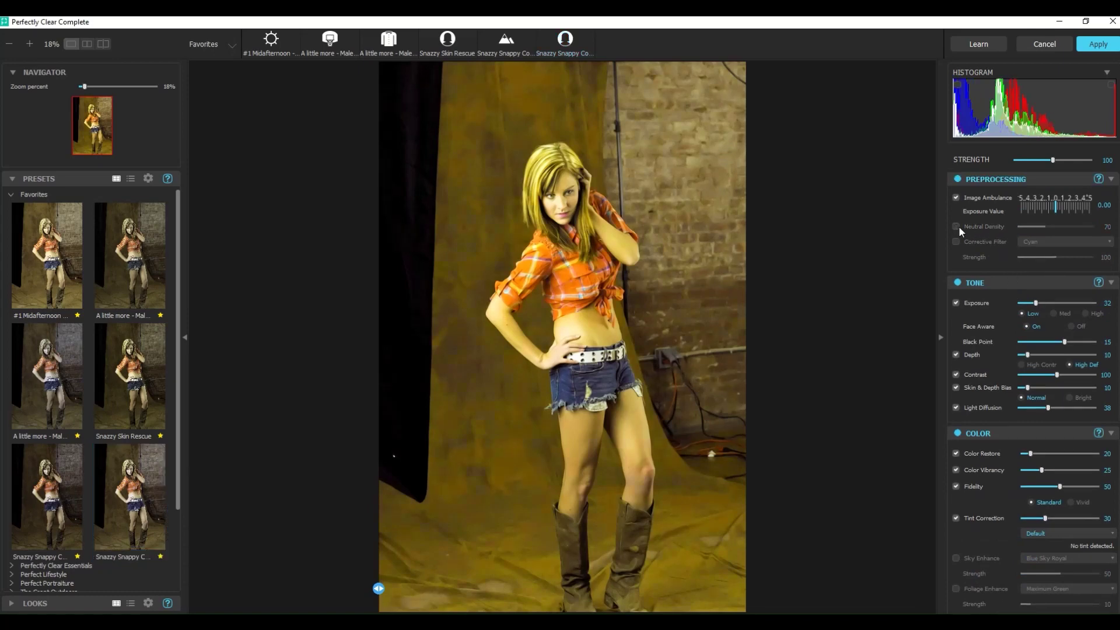
{"action": "left_click", "coordinate": [956, 227]}
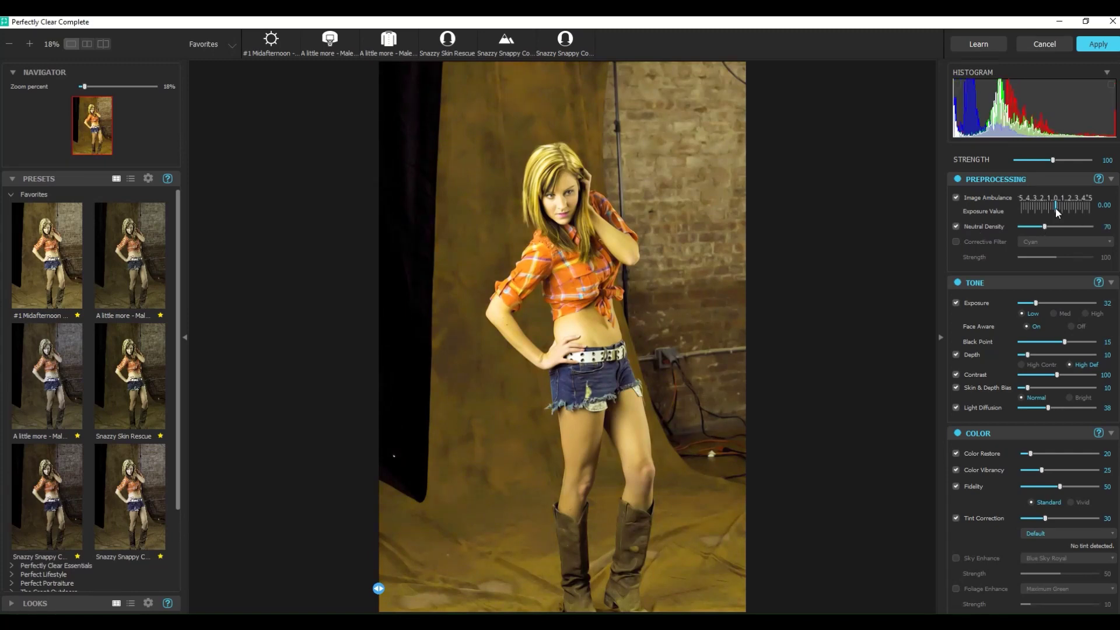
{"action": "left_click_drag", "start_coordinate": [1057, 213], "coordinate": [1047, 212]}
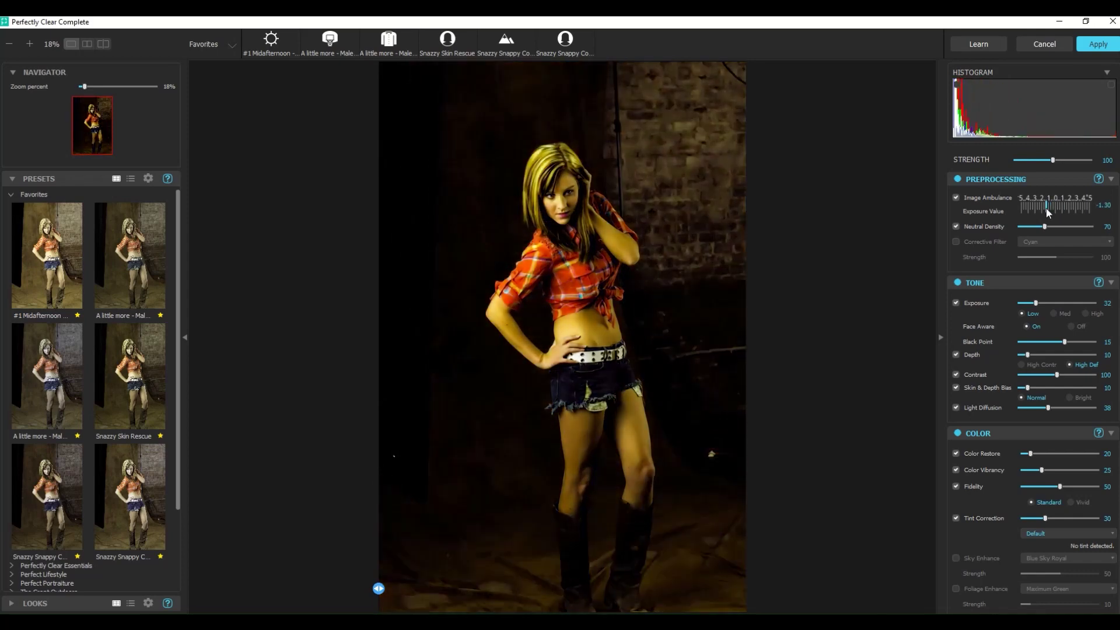
{"action": "left_click", "coordinate": [995, 195]}
{"action": "left_click", "coordinate": [995, 195]}
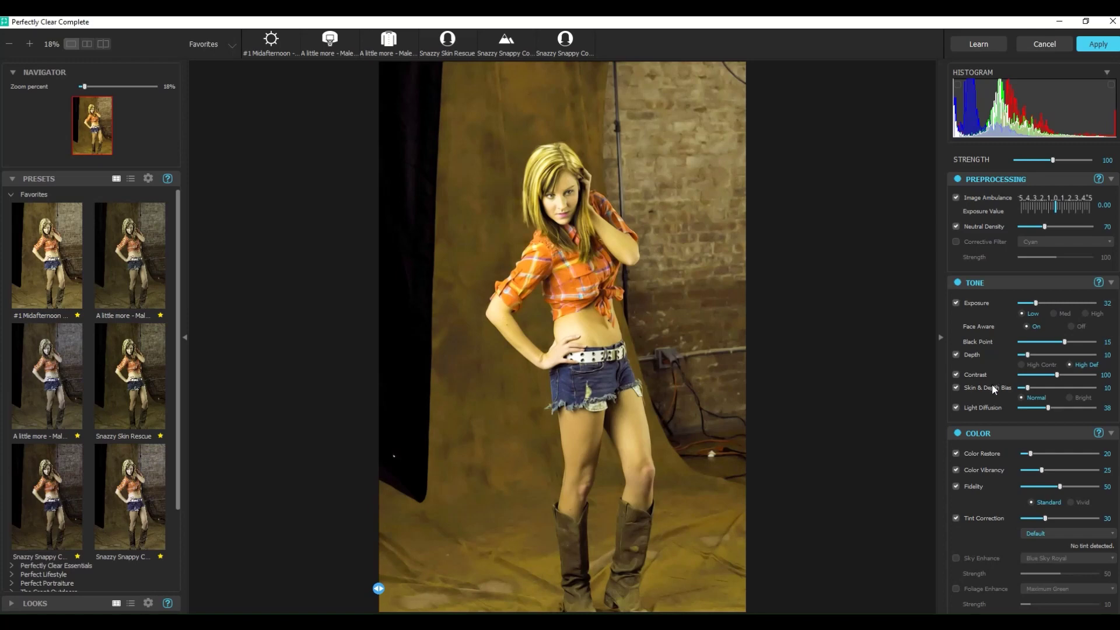
{"action": "left_click", "coordinate": [956, 388]}
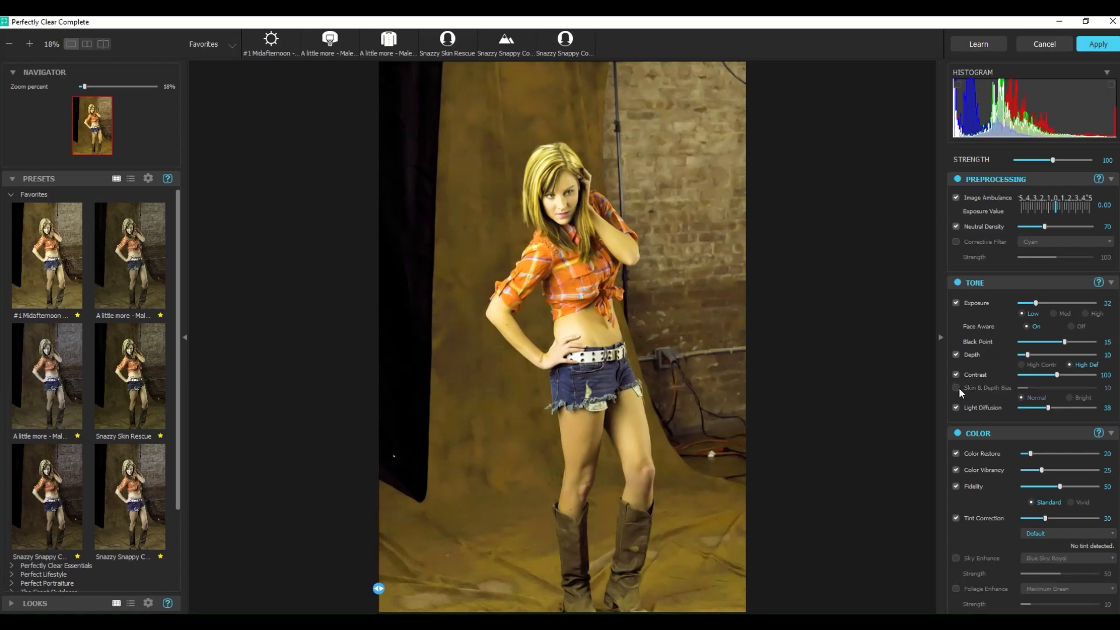
{"action": "left_click", "coordinate": [957, 387]}
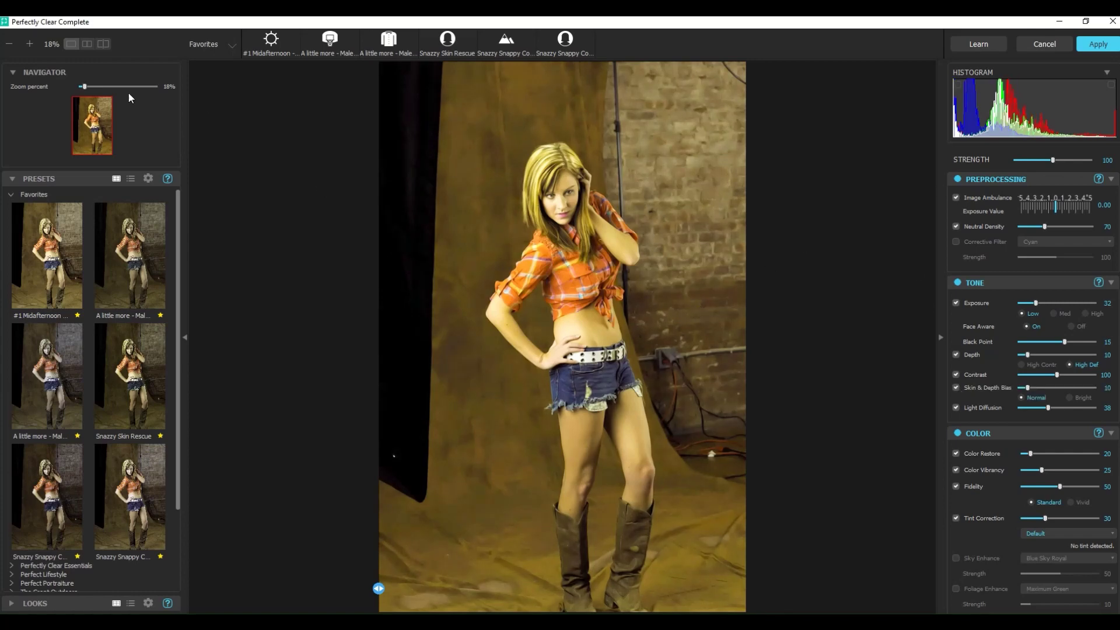
Zoom the portrait to 250% and pan from the shirt pocket to the face
{"action": "left_click", "coordinate": [31, 45]}
{"action": "left_click", "coordinate": [30, 45]}
{"action": "left_click", "coordinate": [30, 44]}
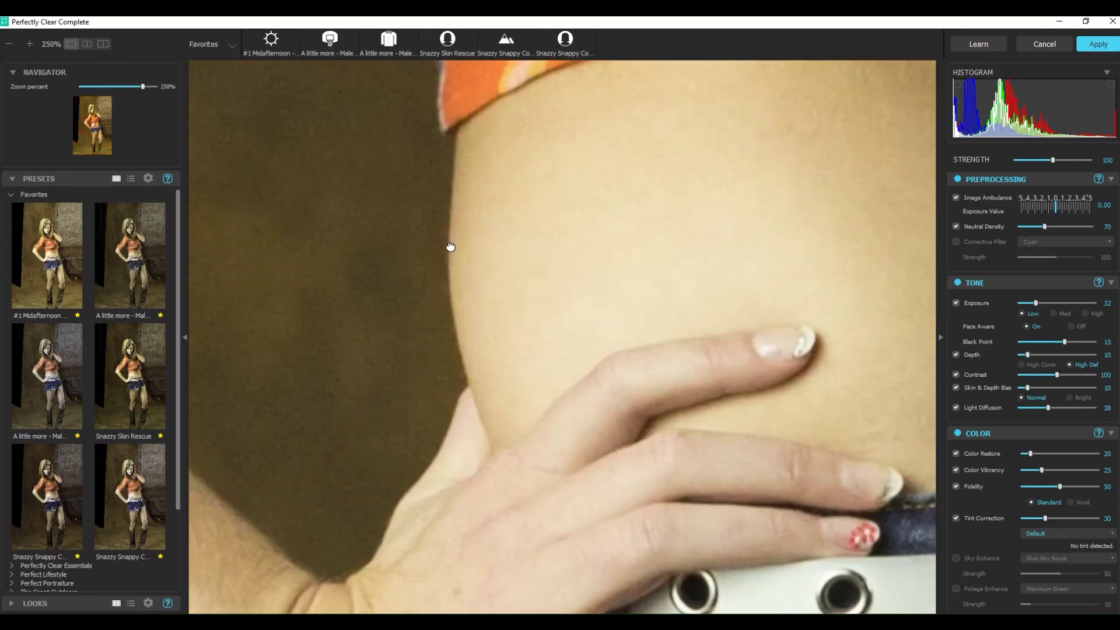
{"action": "left_click_drag", "start_coordinate": [450, 247], "coordinate": [435, 513]}
{"action": "left_click_drag", "start_coordinate": [525, 322], "coordinate": [502, 453]}
{"action": "mouse_move", "coordinate": [513, 134]}
{"action": "left_mouse_down"}
{"action": "mouse_move", "coordinate": [525, 270]}
{"action": "mouse_move", "coordinate": [474, 533]}
{"action": "left_mouse_up"}
{"action": "left_click_drag", "start_coordinate": [478, 303], "coordinate": [482, 570]}
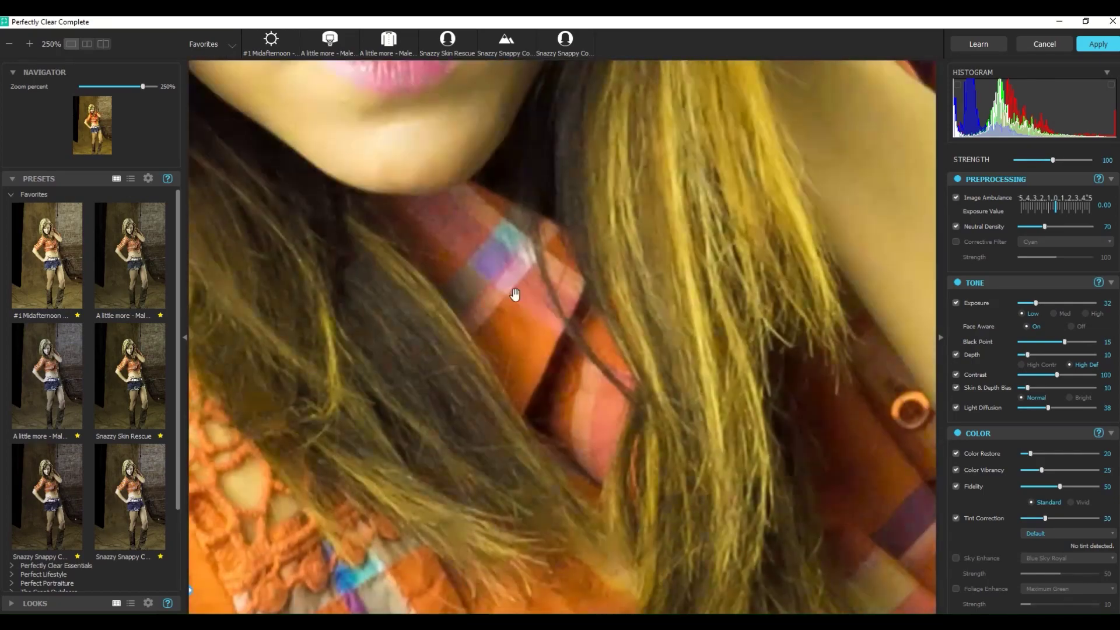
{"action": "mouse_move", "coordinate": [530, 315]}
{"action": "left_mouse_down"}
{"action": "mouse_move", "coordinate": [641, 411]}
{"action": "mouse_move", "coordinate": [670, 602]}
{"action": "mouse_move", "coordinate": [729, 589]}
{"action": "mouse_move", "coordinate": [753, 538]}
{"action": "left_mouse_up"}
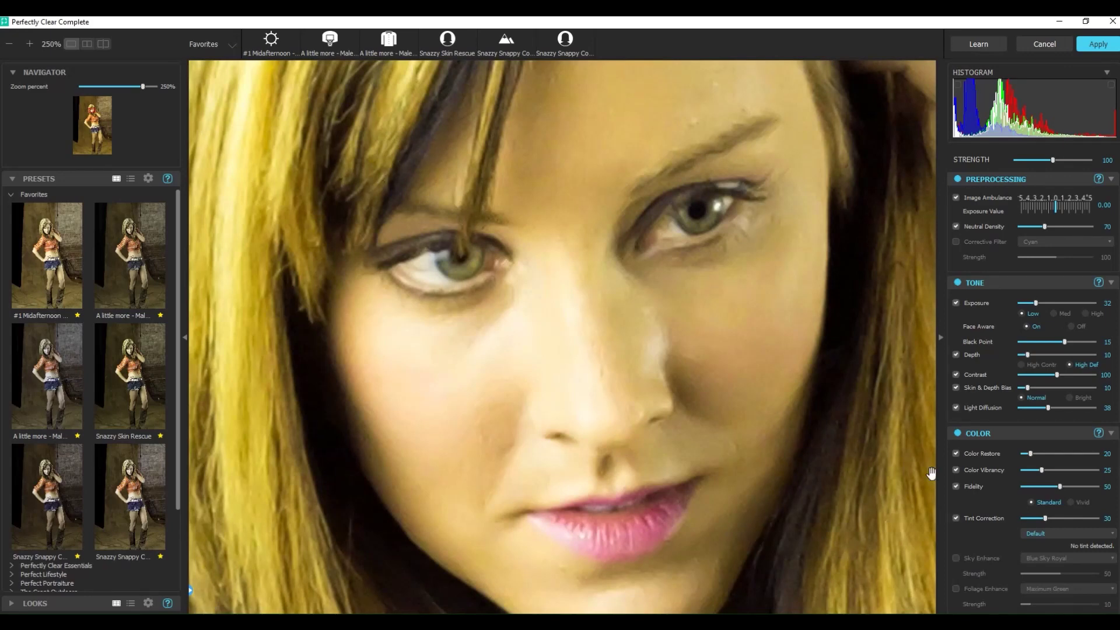
Compare Depth and Skin & Depth Bias switched off, then raise both to 30
{"action": "left_click", "coordinate": [956, 388]}
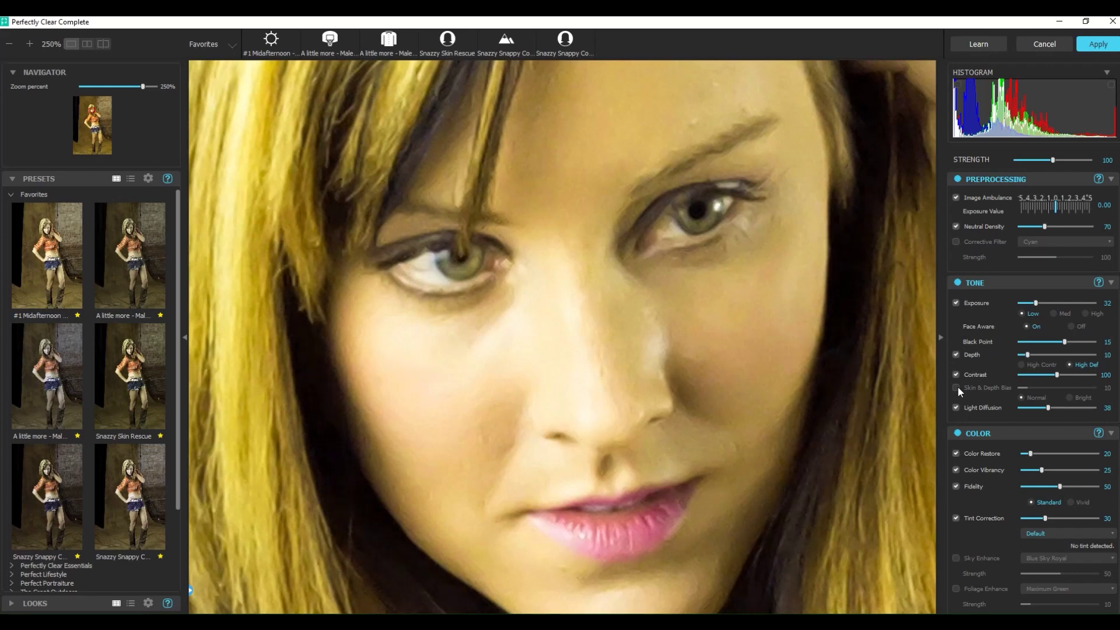
{"action": "left_click", "coordinate": [957, 354]}
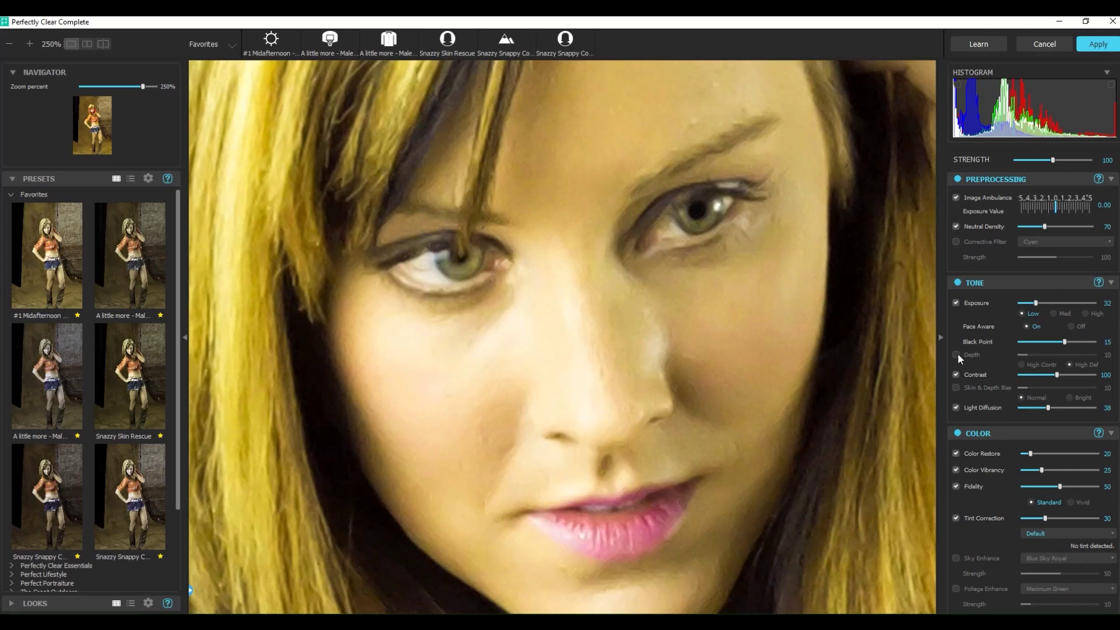
{"action": "left_click", "coordinate": [957, 353]}
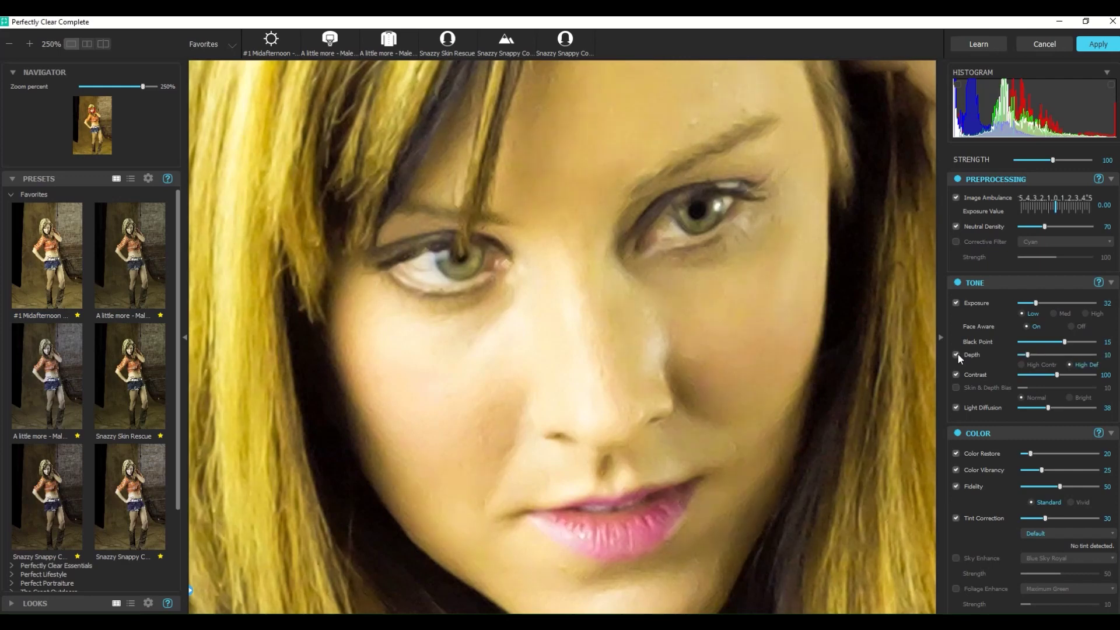
{"action": "left_click", "coordinate": [957, 387]}
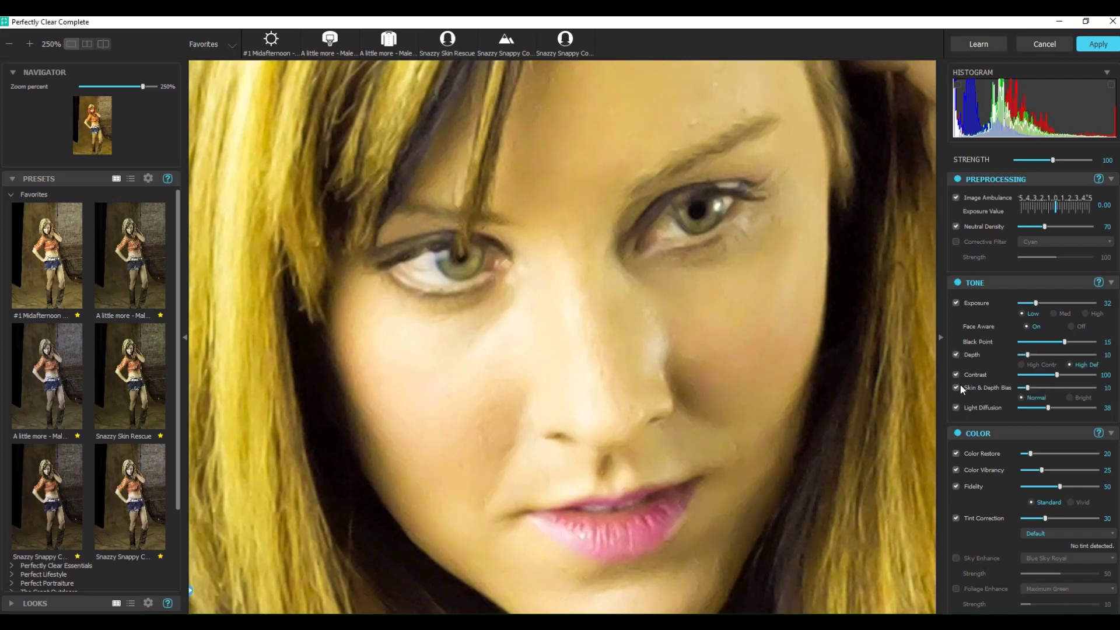
{"action": "left_click", "coordinate": [1042, 355]}
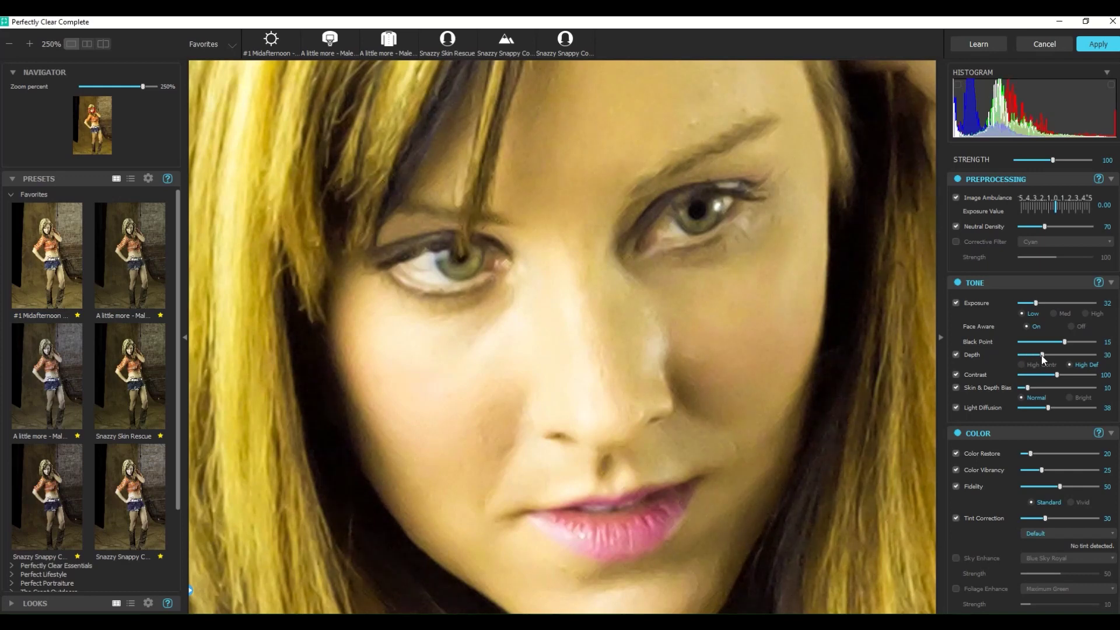
{"action": "left_click", "coordinate": [1034, 387]}
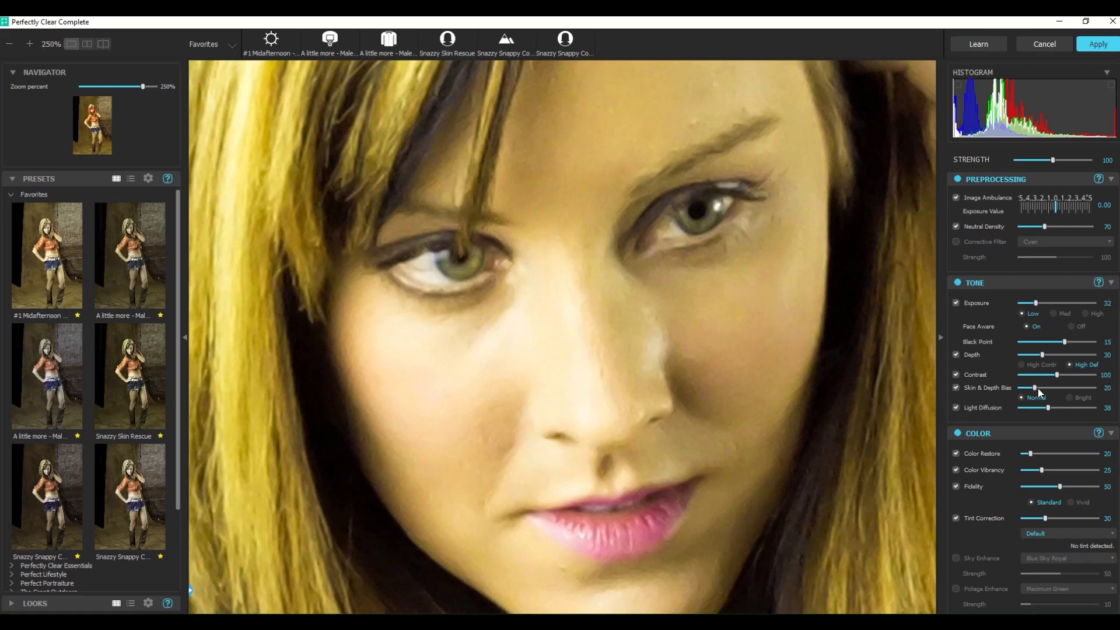
{"action": "left_click_drag", "start_coordinate": [1038, 389], "coordinate": [1042, 393]}
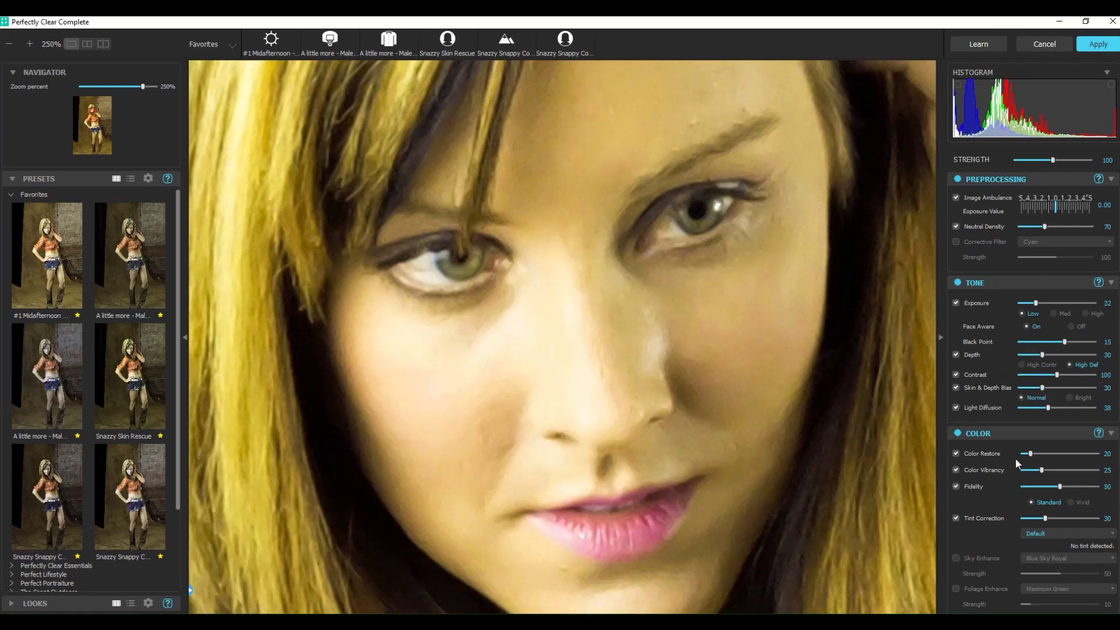
{"action": "scroll", "coordinate": [1015, 457], "scroll_direction": "down", "scroll_amount": 2}
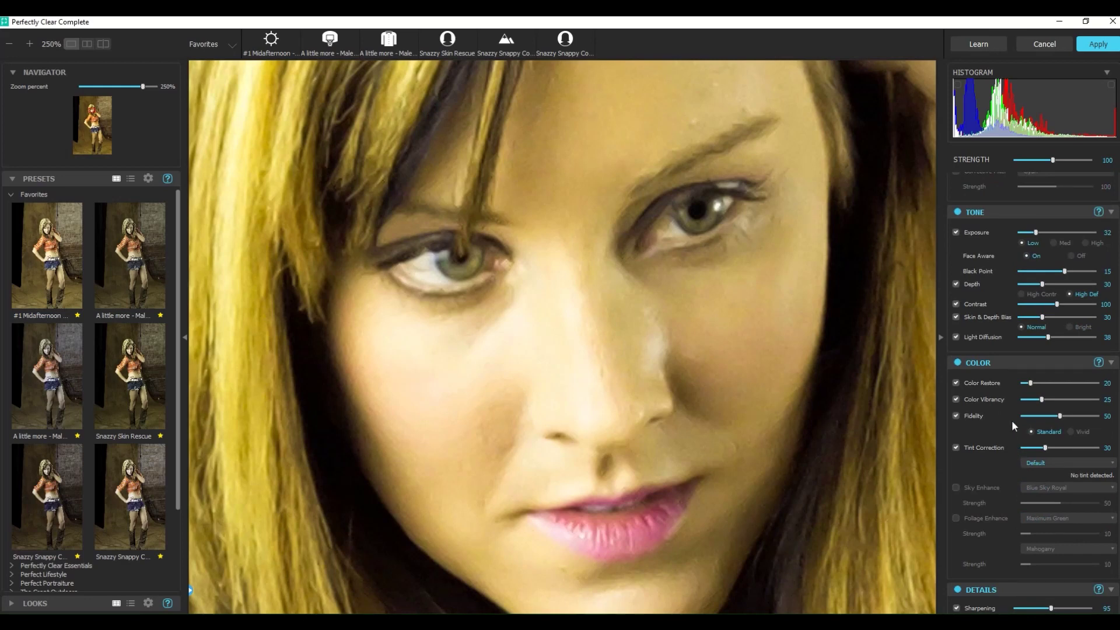
{"action": "left_click", "coordinate": [959, 363]}
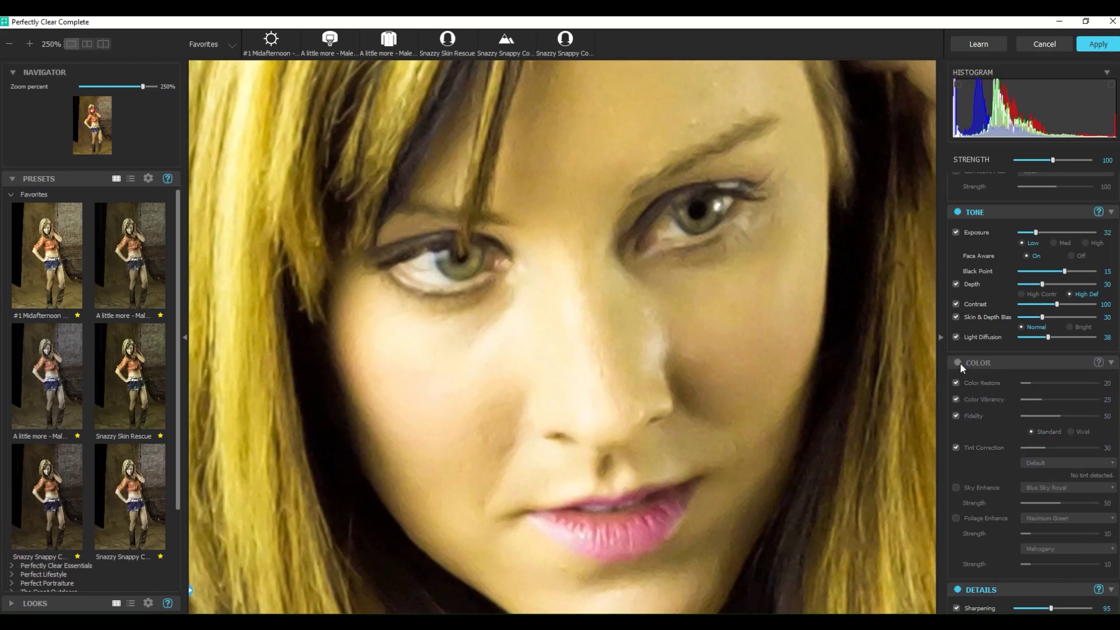
{"action": "left_click", "coordinate": [958, 363]}
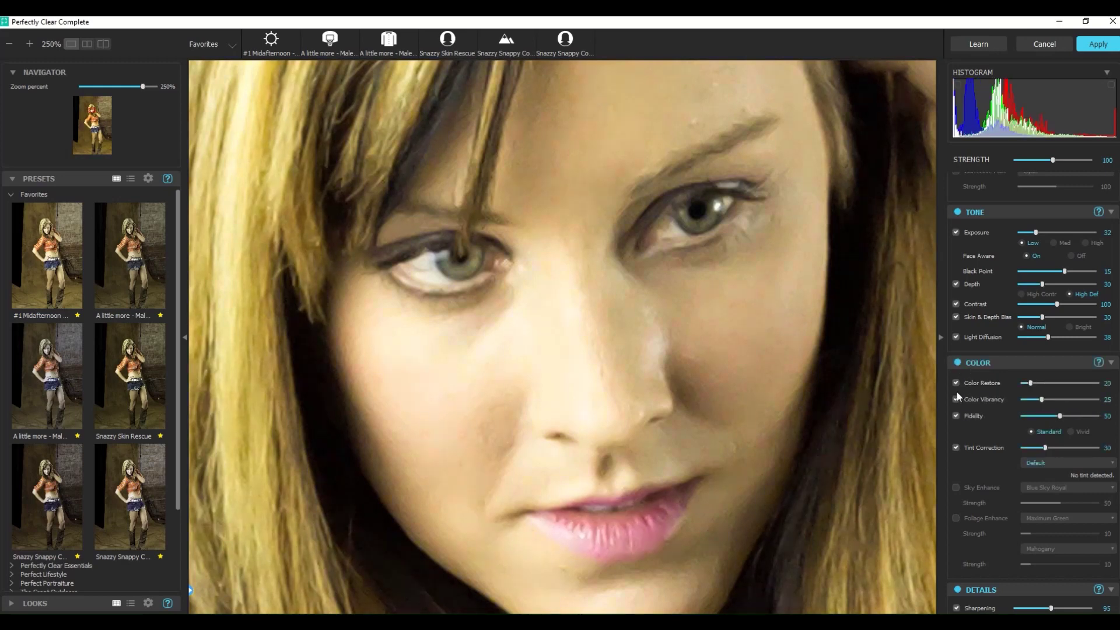
{"action": "left_click", "coordinate": [956, 385]}
{"action": "left_click", "coordinate": [955, 383]}
{"action": "left_click", "coordinate": [1069, 432]}
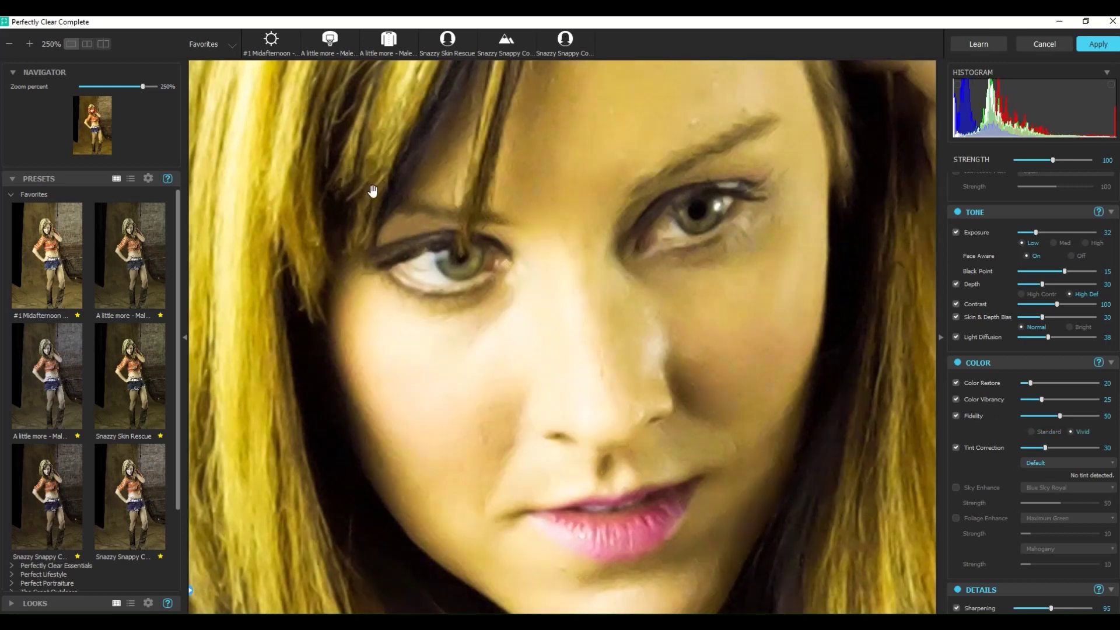
{"action": "left_click", "coordinate": [10, 45]}
{"action": "left_click", "coordinate": [10, 45]}
{"action": "left_click", "coordinate": [10, 45]}
{"action": "left_click", "coordinate": [9, 45]}
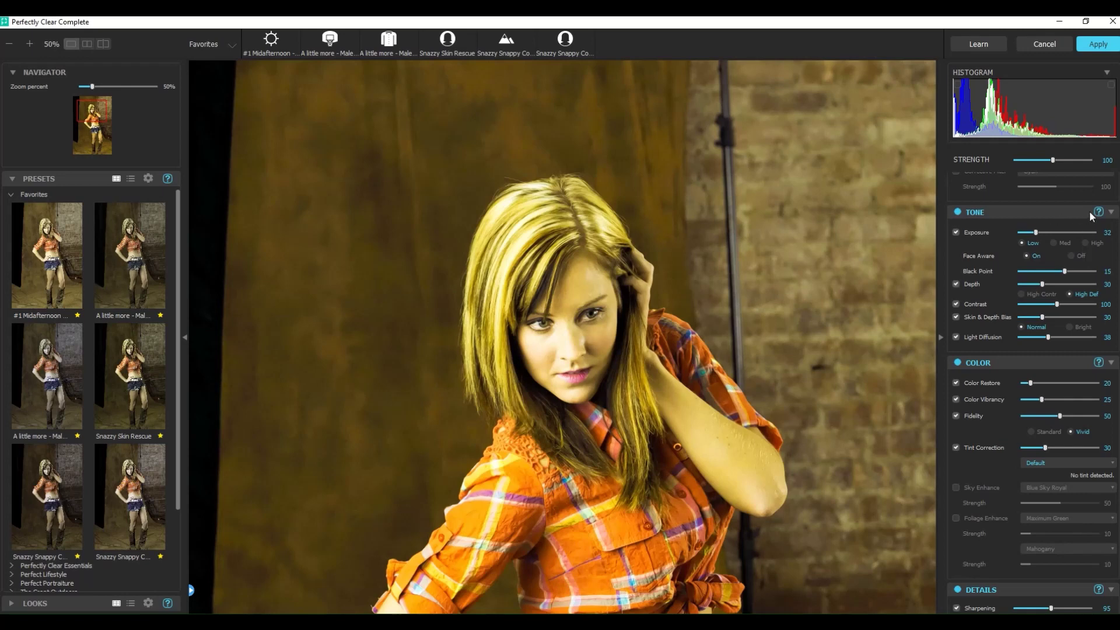
{"action": "left_click", "coordinate": [1111, 213]}
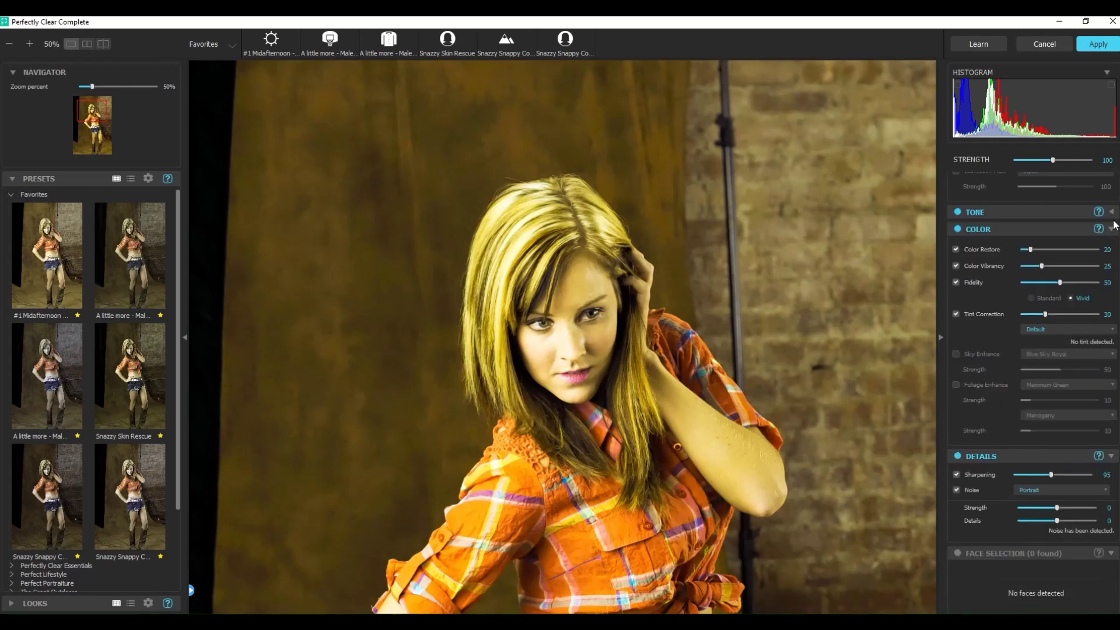
{"action": "left_click", "coordinate": [1111, 228]}
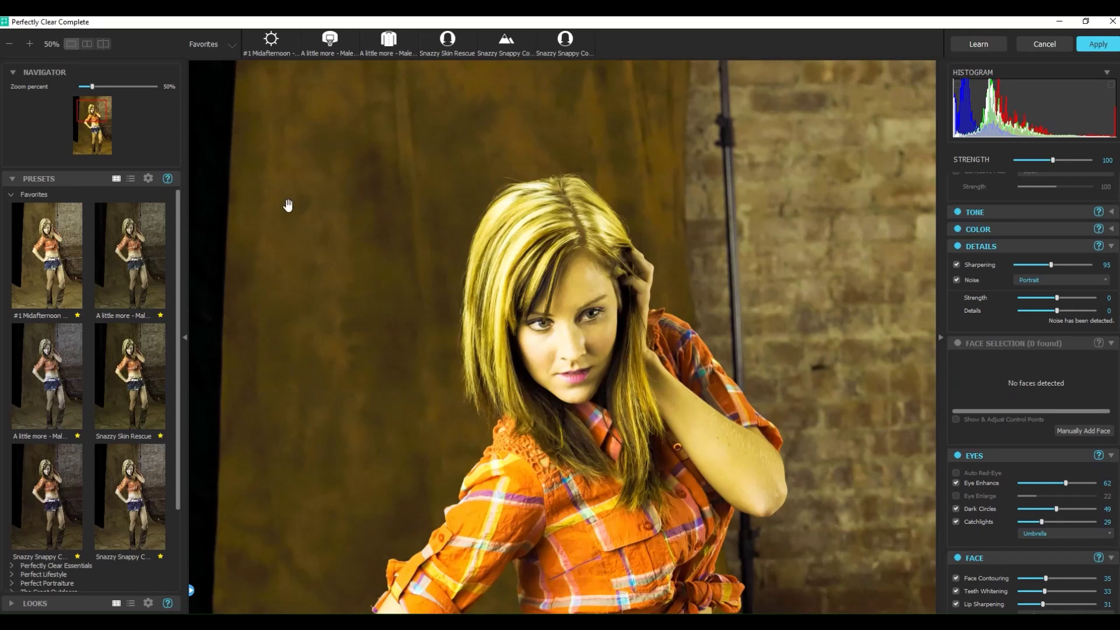
Zoom in to 125% and manually add the face by marking the left and right eyes
{"action": "left_click", "coordinate": [28, 43]}
{"action": "left_click", "coordinate": [28, 44]}
{"action": "left_click", "coordinate": [28, 44]}
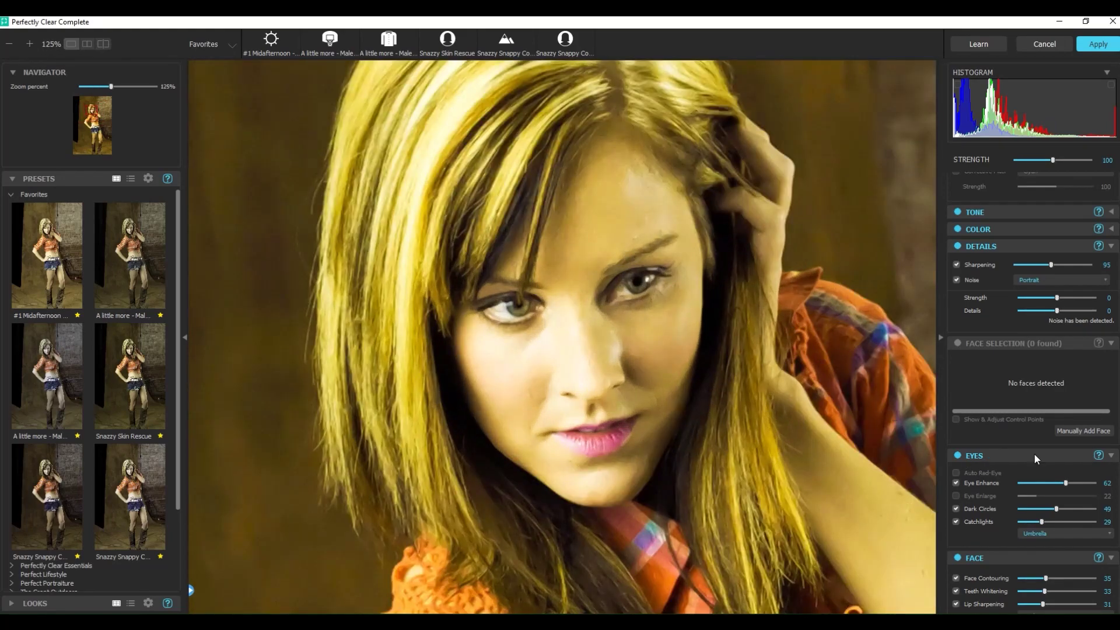
{"action": "left_click", "coordinate": [1069, 431]}
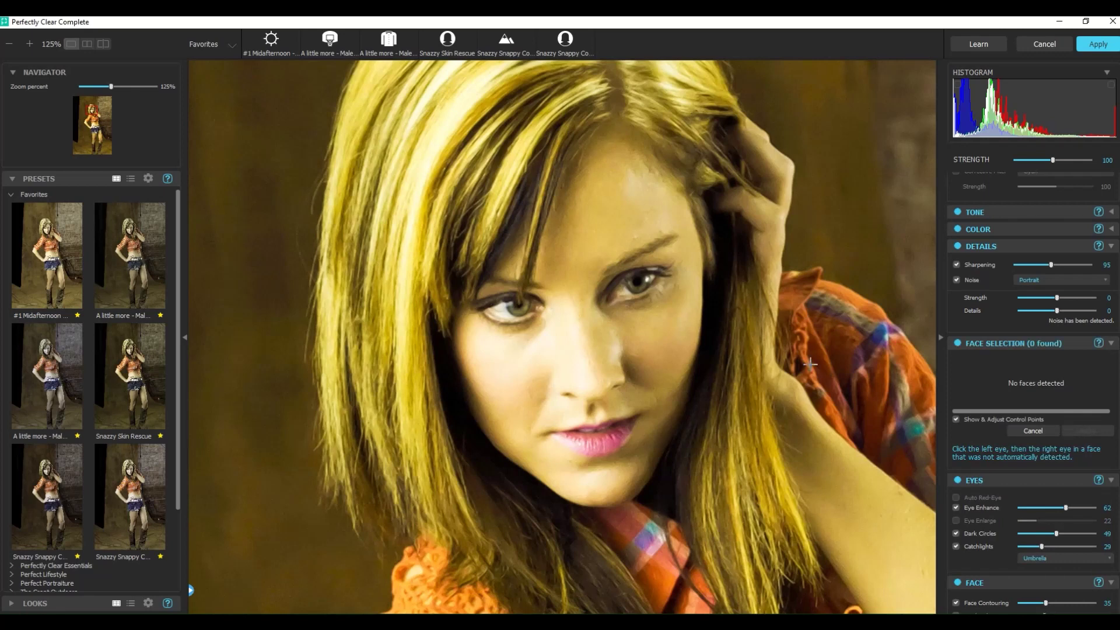
{"action": "left_click", "coordinate": [515, 293]}
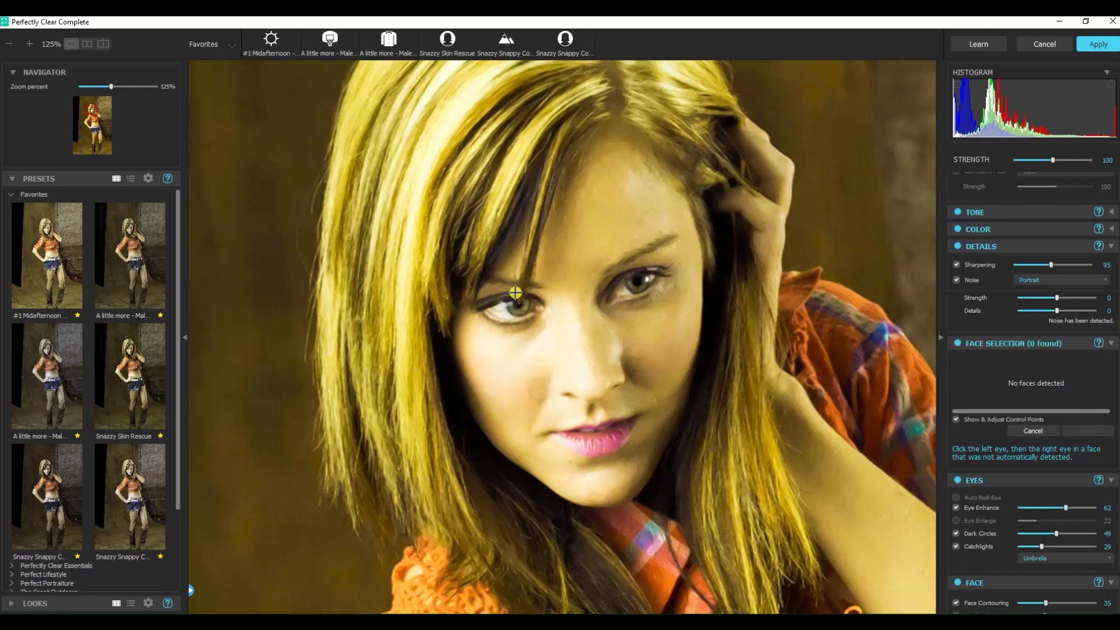
{"action": "left_click", "coordinate": [640, 270]}
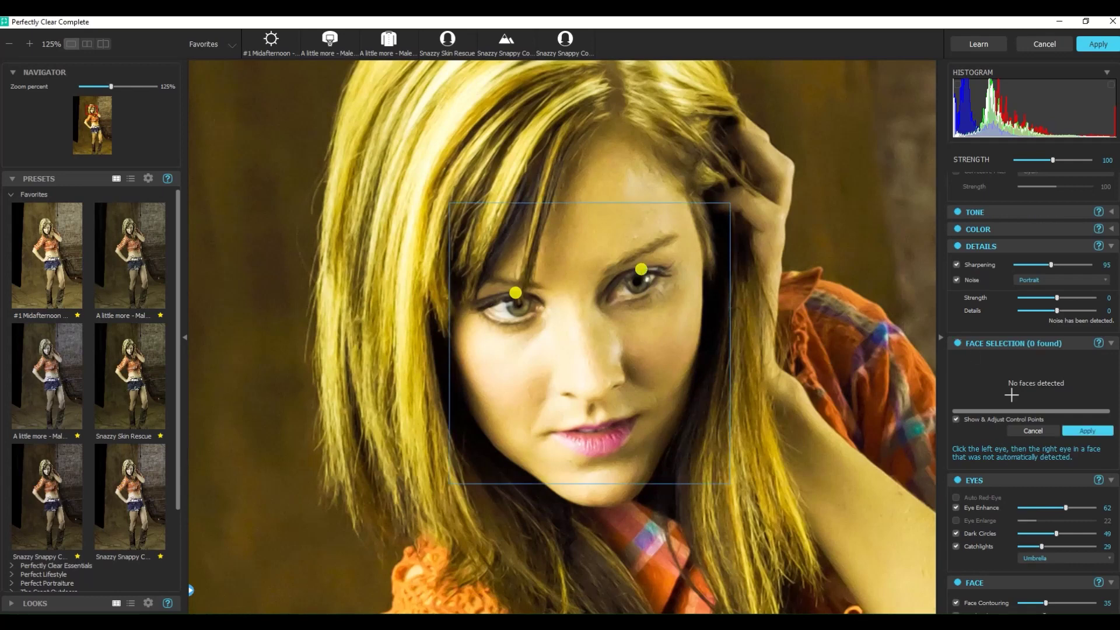
{"action": "left_click", "coordinate": [1098, 431]}
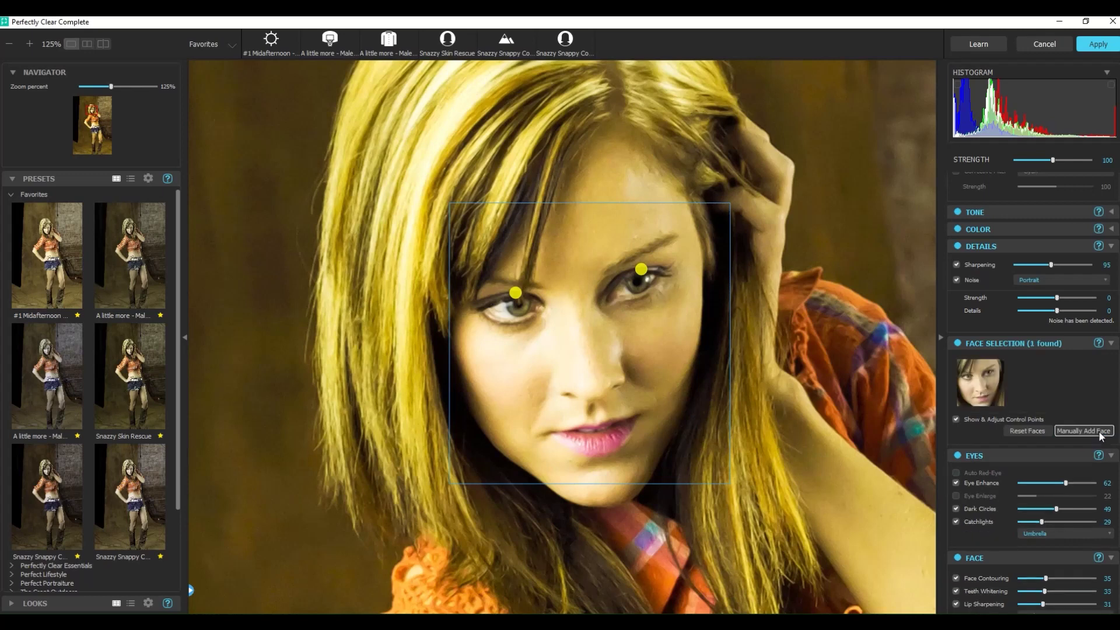
Hide Show & Adjust Control Points and compare the eye corrections off and on
{"action": "left_click", "coordinate": [960, 416]}
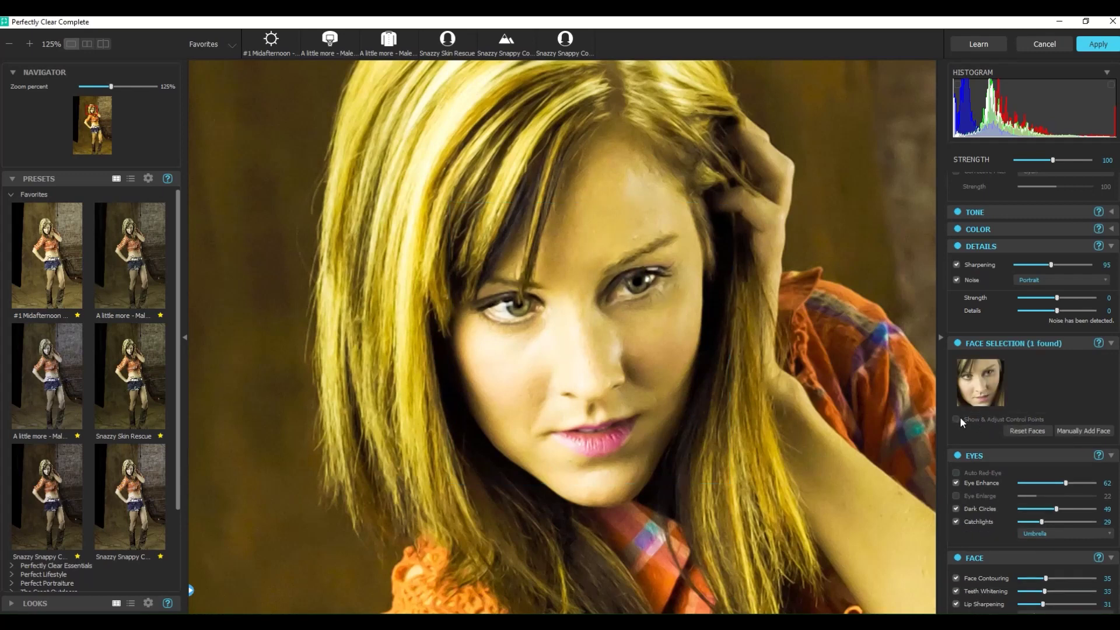
{"action": "left_click", "coordinate": [957, 455]}
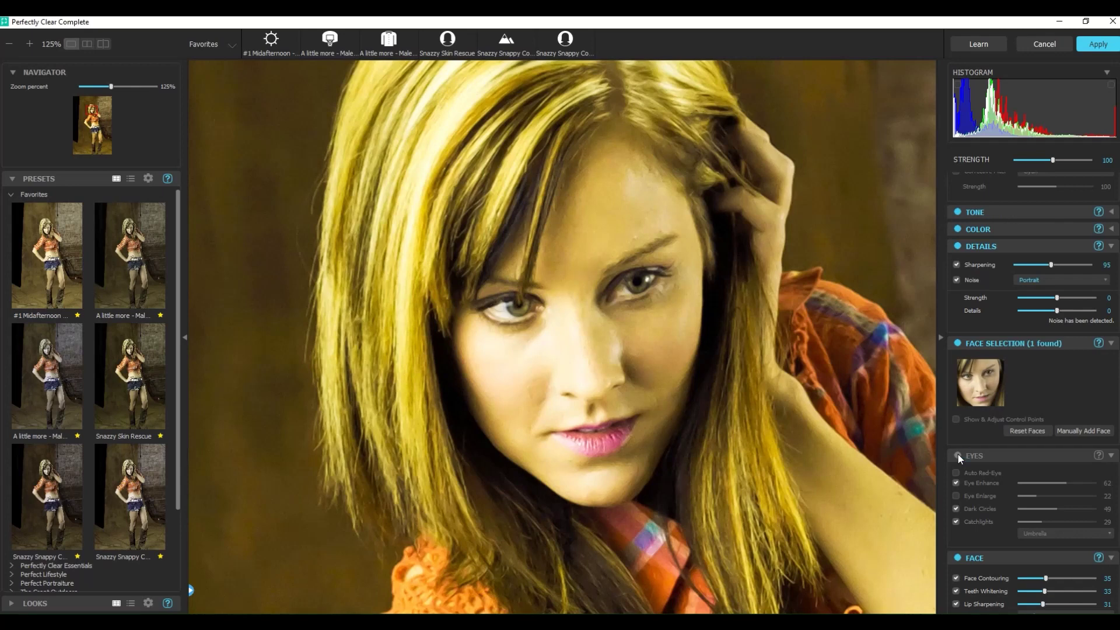
{"action": "left_click", "coordinate": [957, 455]}
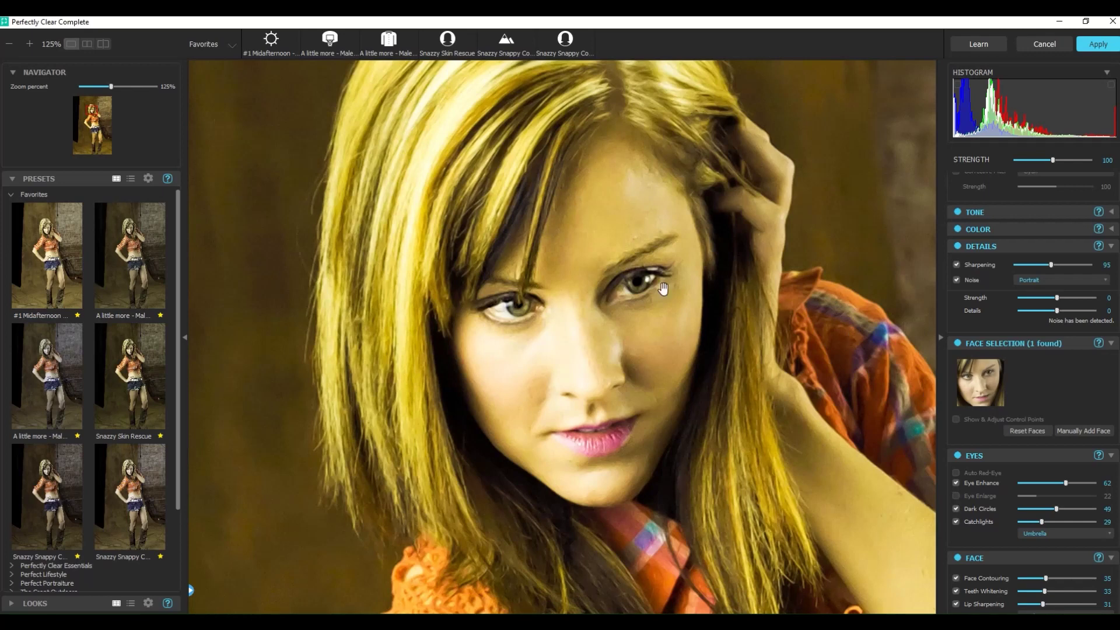
Zoom to 300% on the eyes and set the Catchlights style to Ringlight
{"action": "left_click", "coordinate": [29, 44]}
{"action": "left_click", "coordinate": [29, 44]}
{"action": "left_click", "coordinate": [29, 44]}
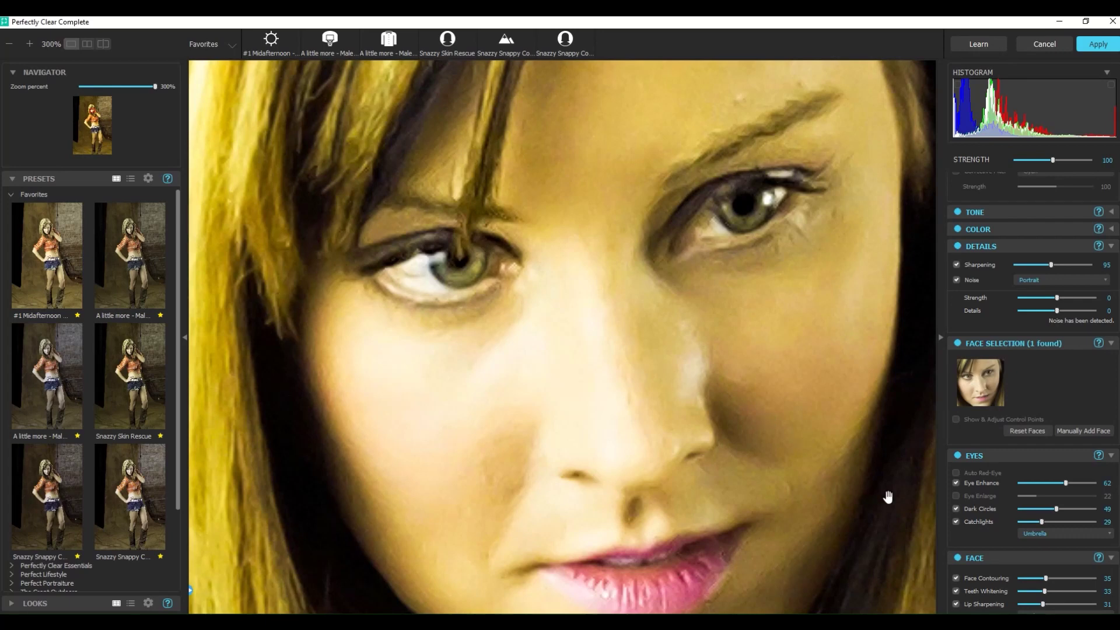
{"action": "left_click", "coordinate": [956, 522]}
{"action": "left_click", "coordinate": [956, 521]}
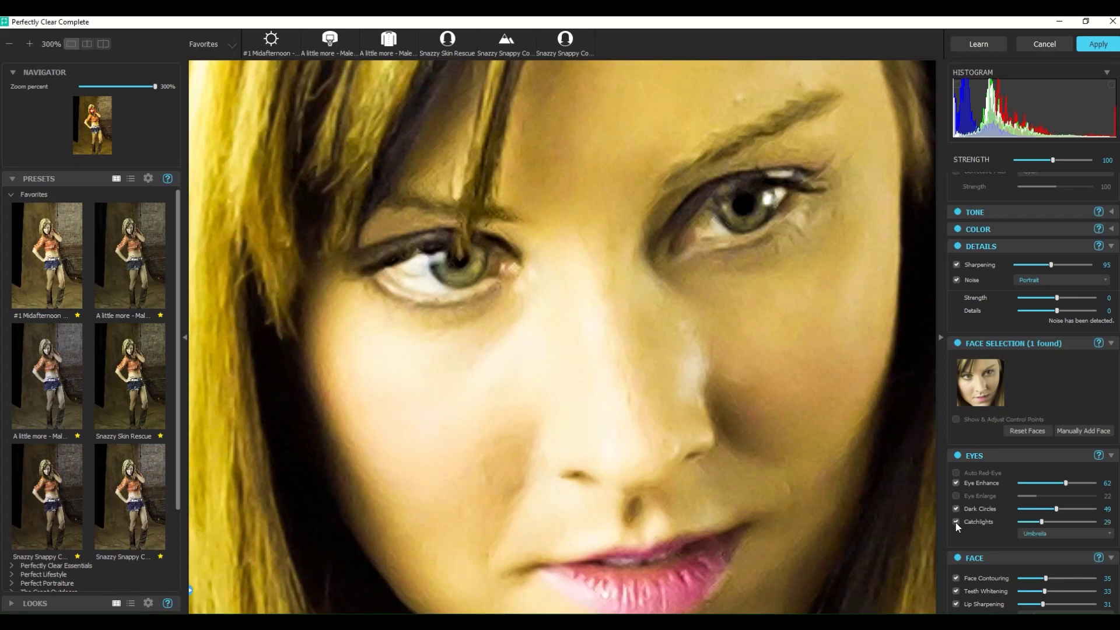
{"action": "left_click", "coordinate": [1069, 529]}
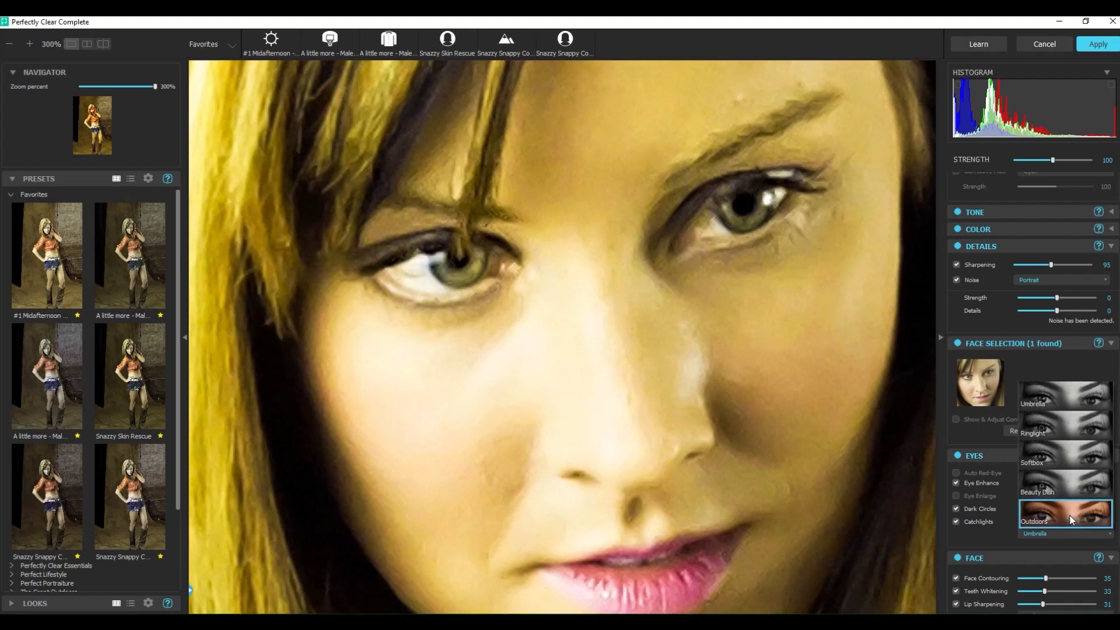
{"action": "left_click", "coordinate": [1070, 519]}
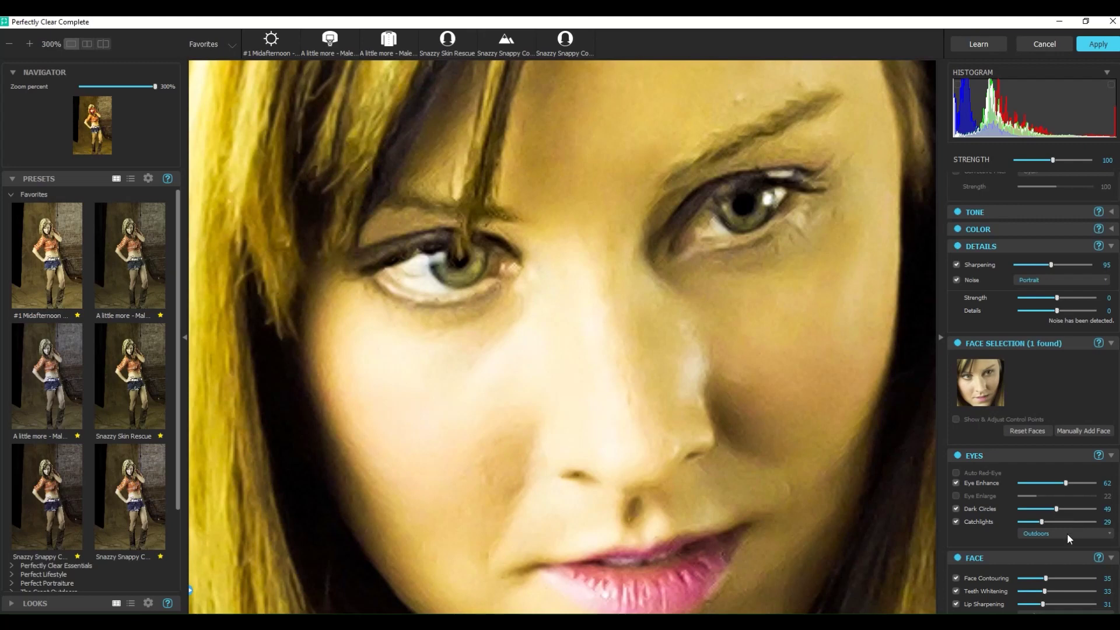
{"action": "left_click", "coordinate": [1066, 532]}
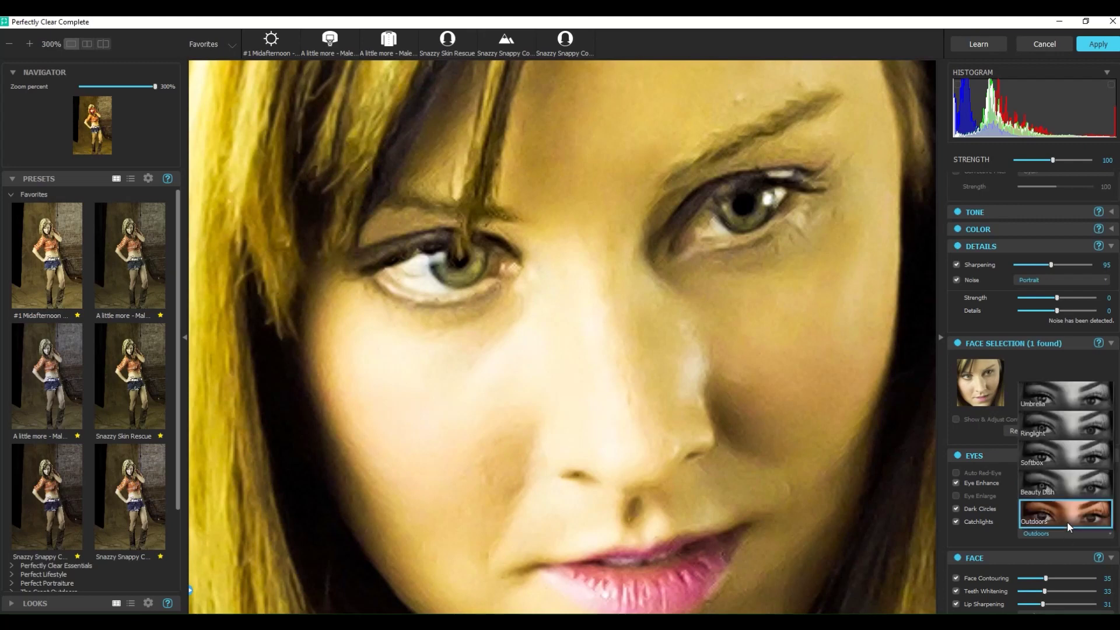
{"action": "left_click", "coordinate": [1071, 434]}
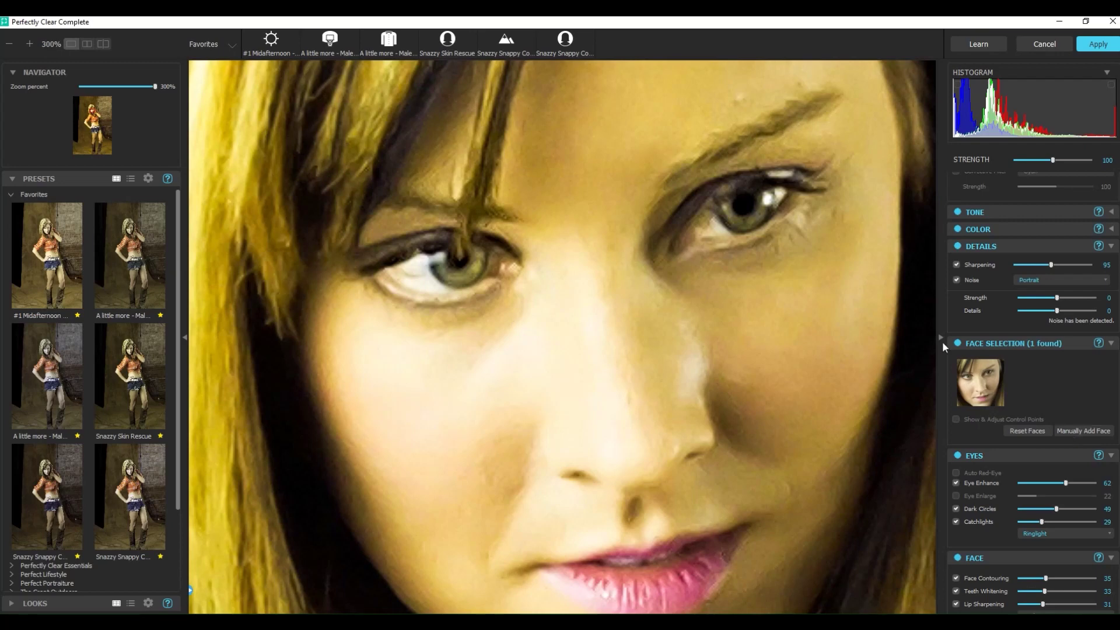
{"action": "scroll", "coordinate": [1037, 461], "scroll_direction": "down", "scroll_amount": 2}
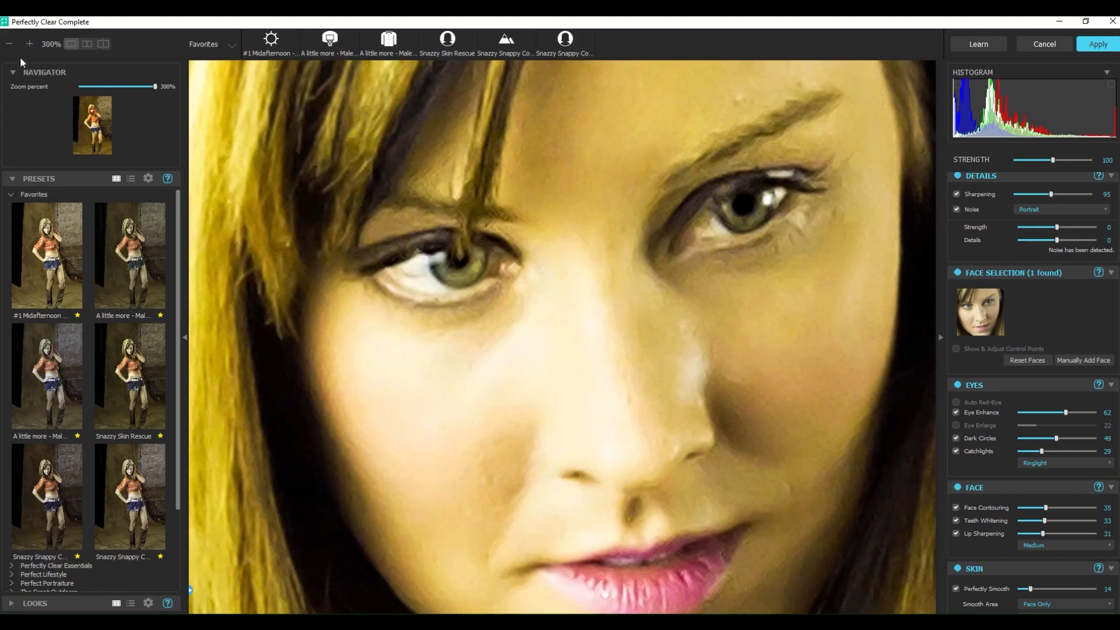
Zoom out to 150% and set Lip Sharpening to Coarse after trying Fine
{"action": "left_click", "coordinate": [9, 44]}
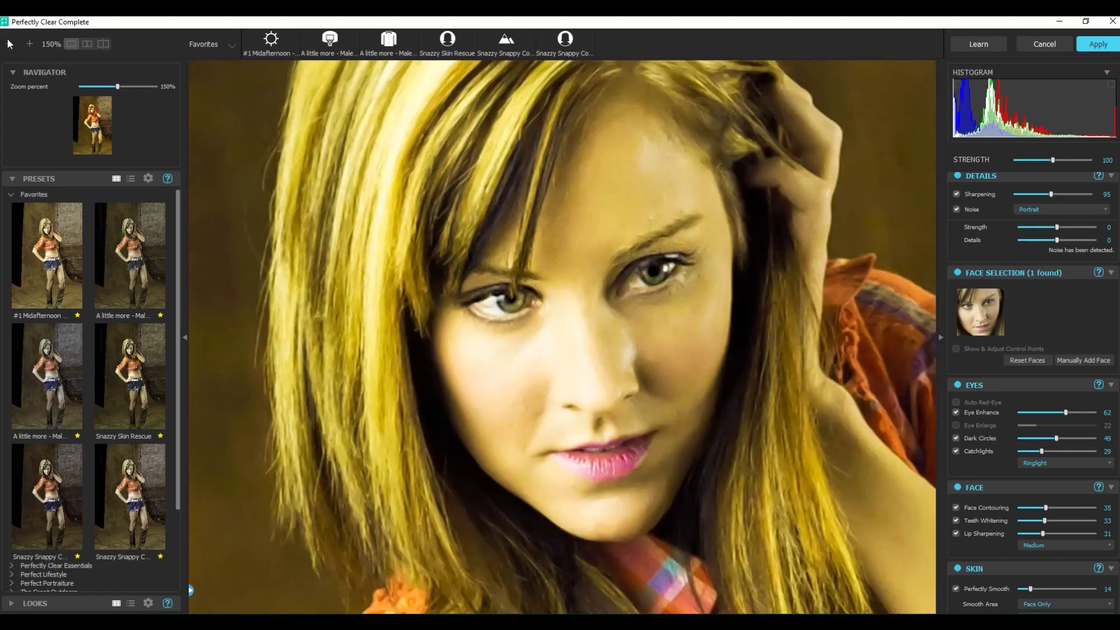
{"action": "left_click", "coordinate": [958, 487]}
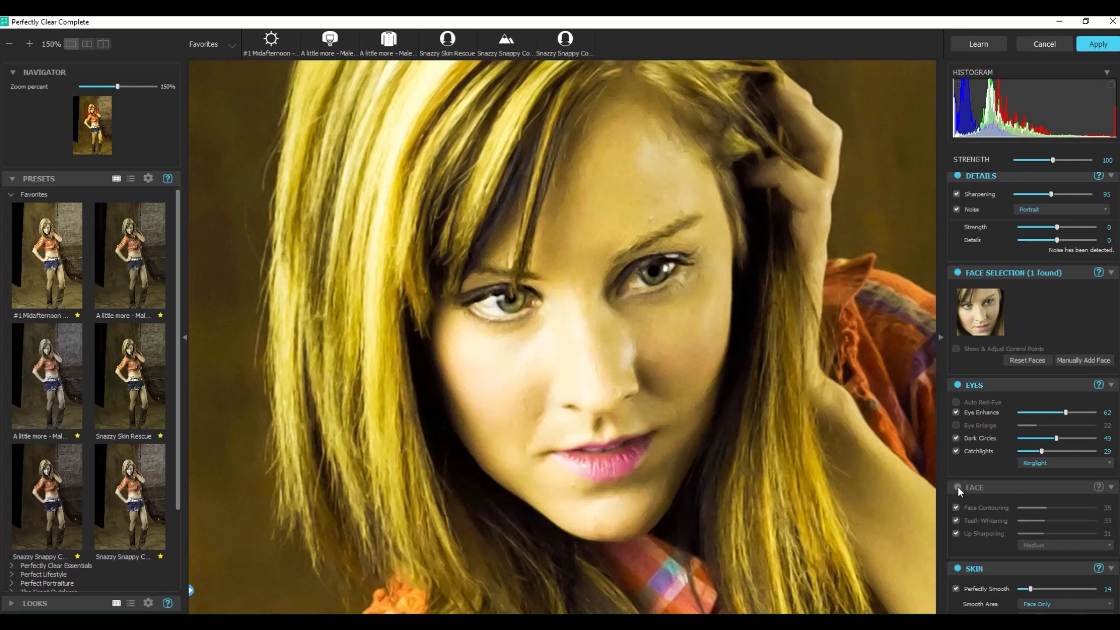
{"action": "left_click", "coordinate": [957, 487]}
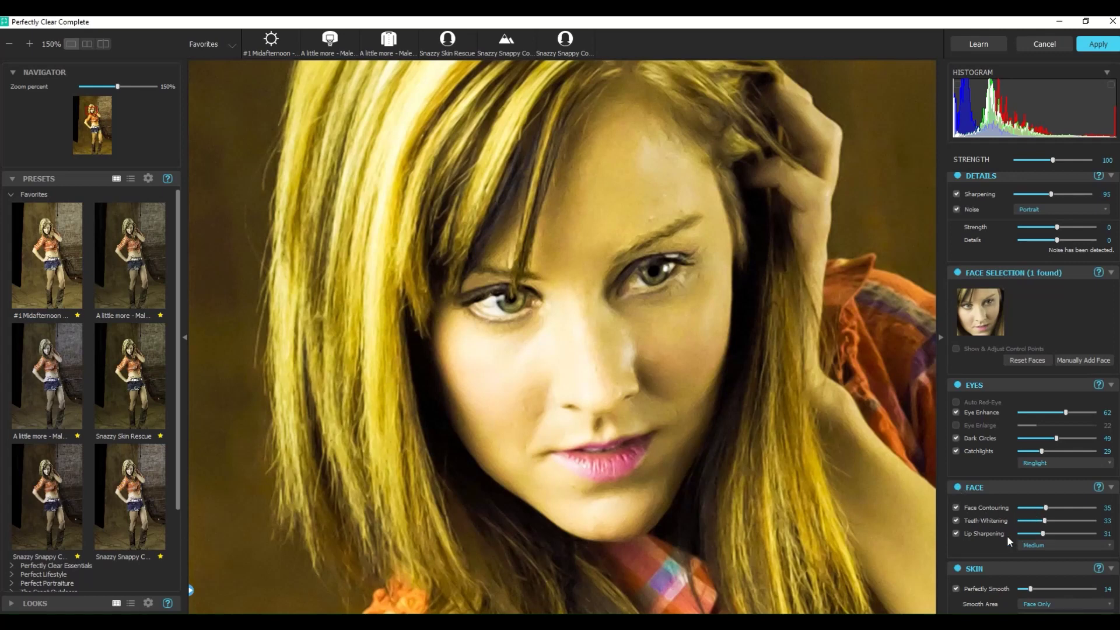
{"action": "left_click", "coordinate": [1061, 545]}
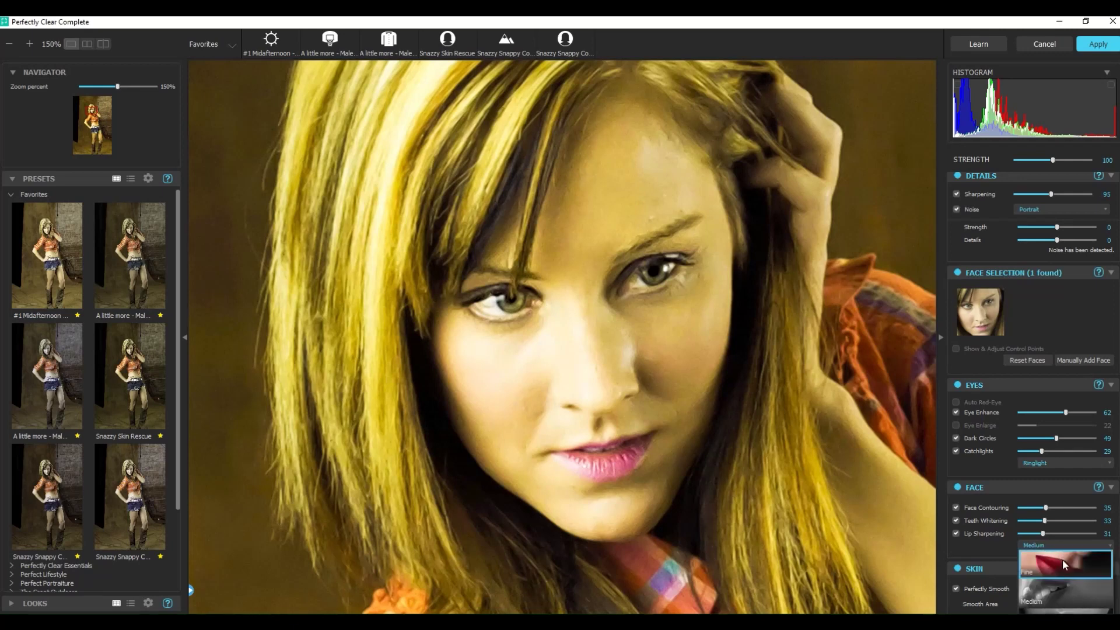
{"action": "left_click", "coordinate": [1062, 559]}
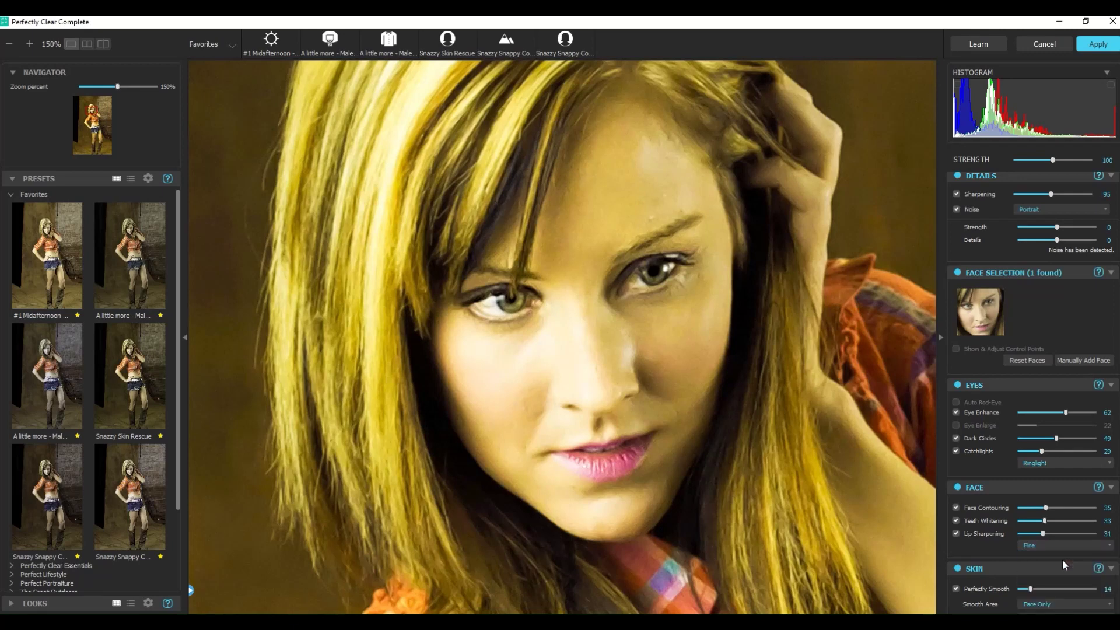
{"action": "left_click", "coordinate": [1055, 547]}
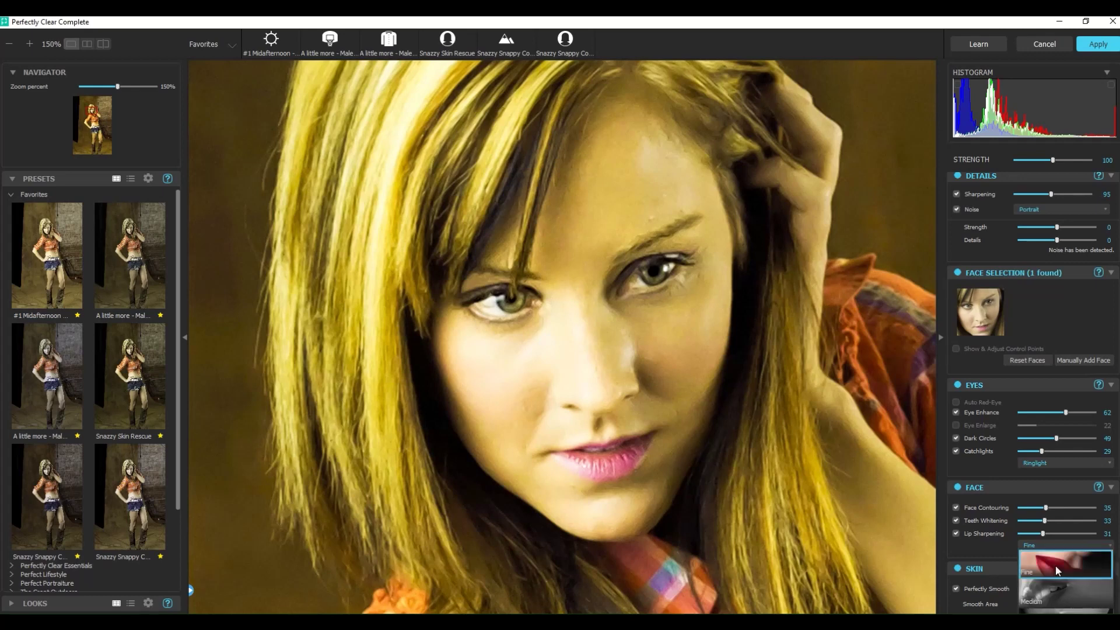
{"action": "left_click", "coordinate": [1050, 612]}
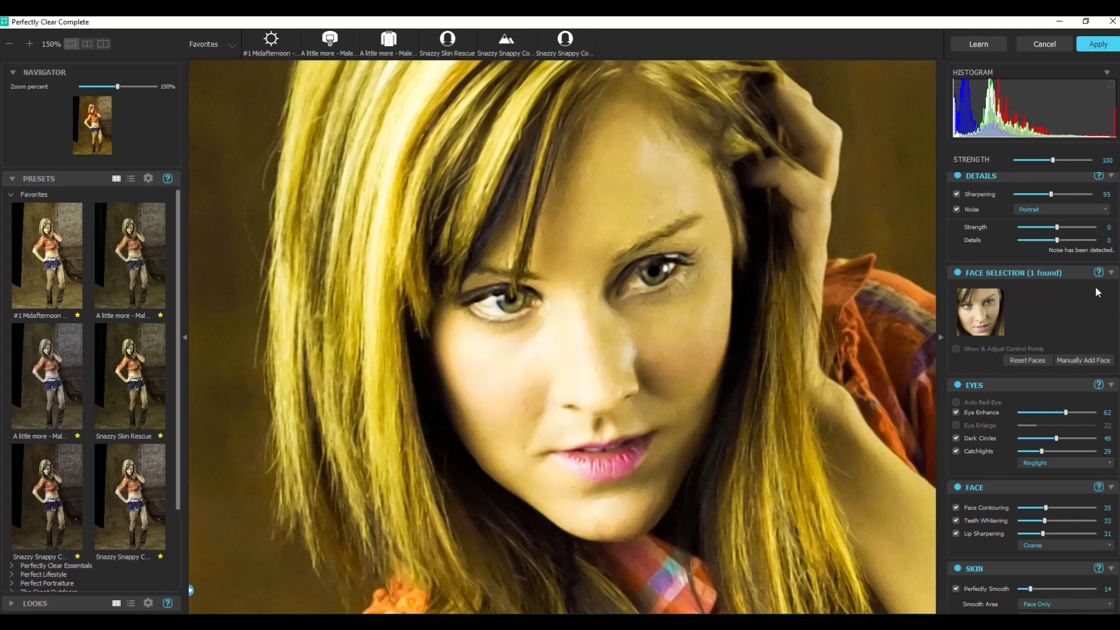
Collapse the Face Selection, Eyes and Face panels and compare Blemish and Infrared Removal
{"action": "left_click", "coordinate": [1110, 273]}
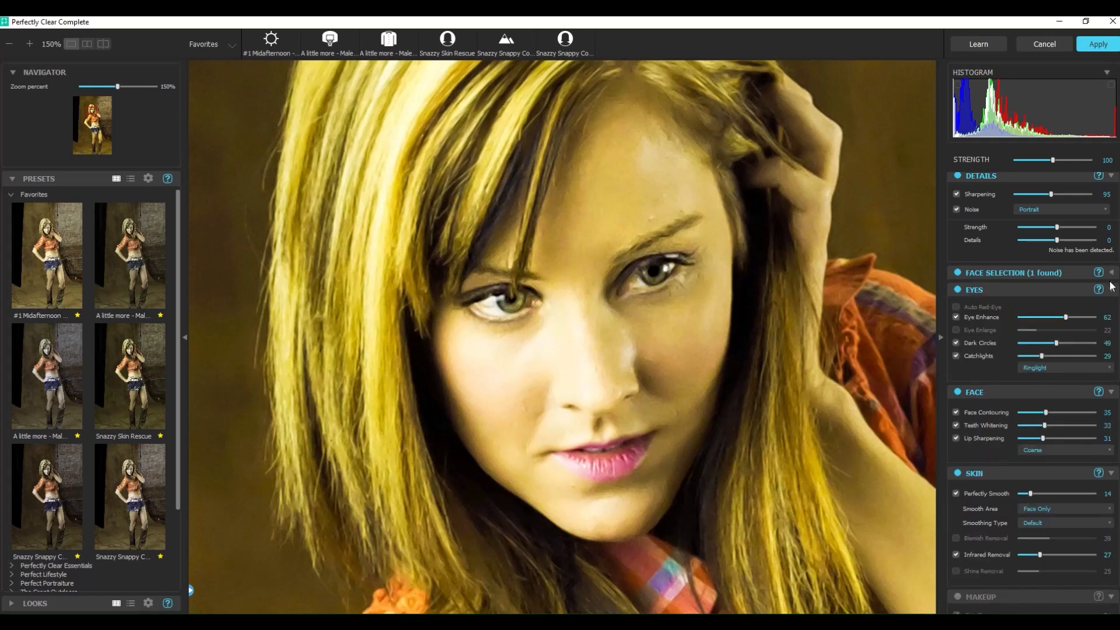
{"action": "left_click", "coordinate": [1110, 290]}
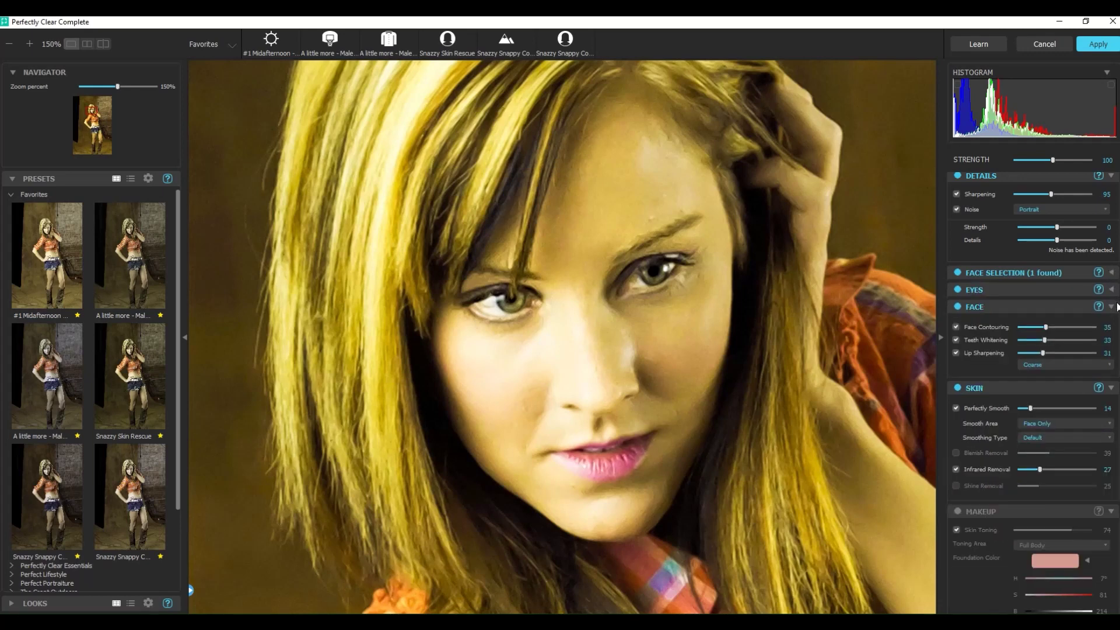
{"action": "left_click", "coordinate": [1114, 307]}
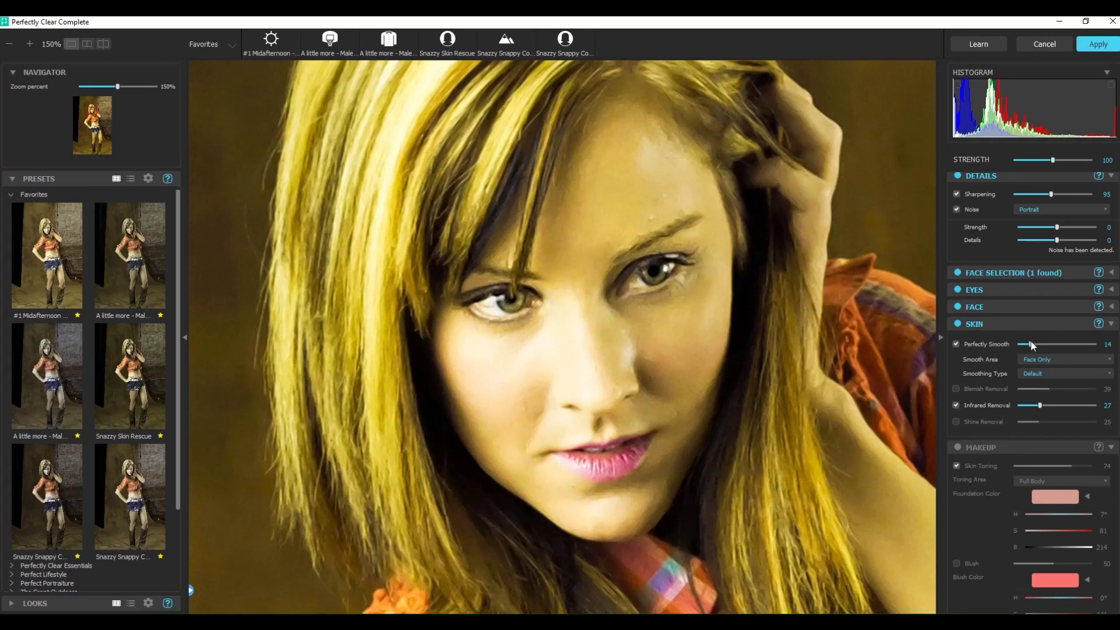
{"action": "left_click", "coordinate": [989, 387]}
{"action": "left_click", "coordinate": [968, 389]}
{"action": "left_click", "coordinate": [964, 409]}
{"action": "left_click", "coordinate": [965, 406]}
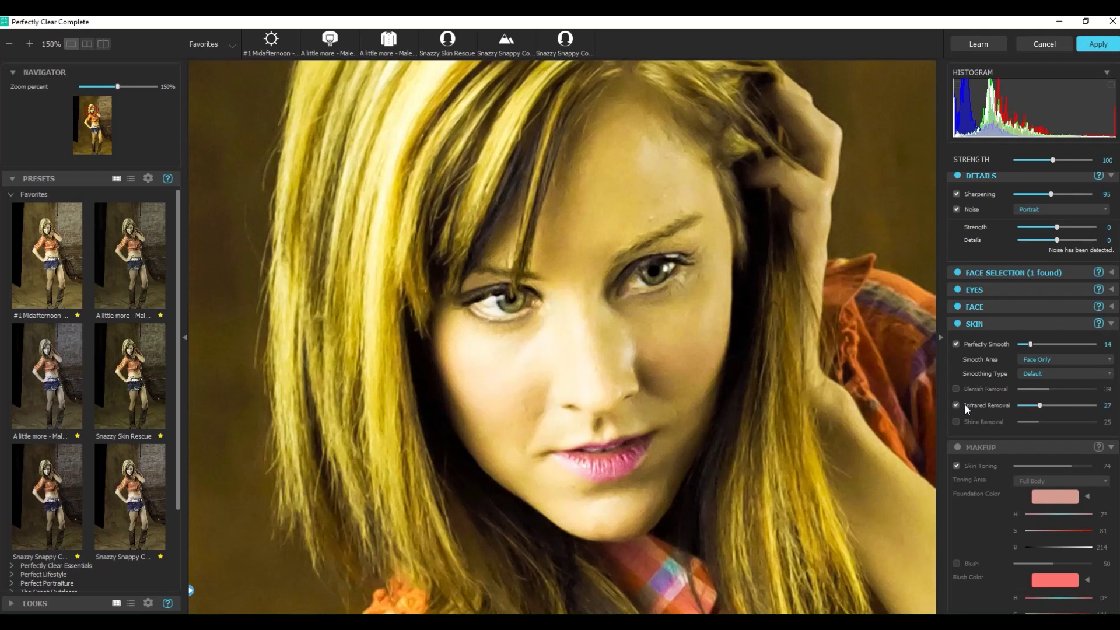
Keep skin smoothing on the face only and set Smoothing Type to Subtle after trying Super Smooth
{"action": "left_click", "coordinate": [1051, 359]}
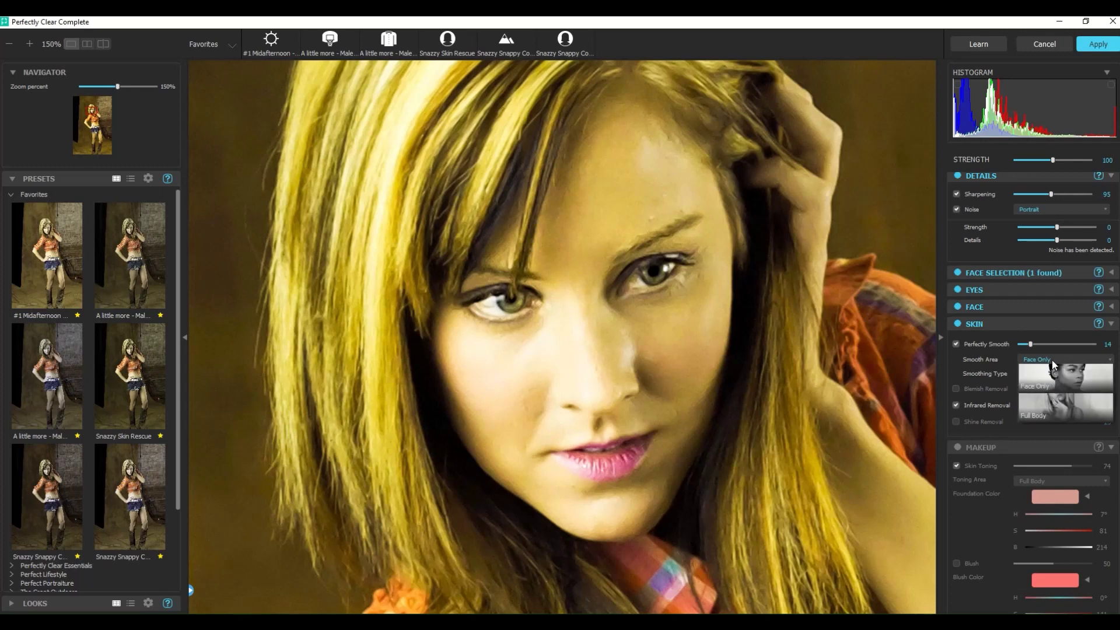
{"action": "left_click", "coordinate": [991, 364]}
{"action": "left_click", "coordinate": [1033, 374]}
{"action": "left_click", "coordinate": [1044, 400]}
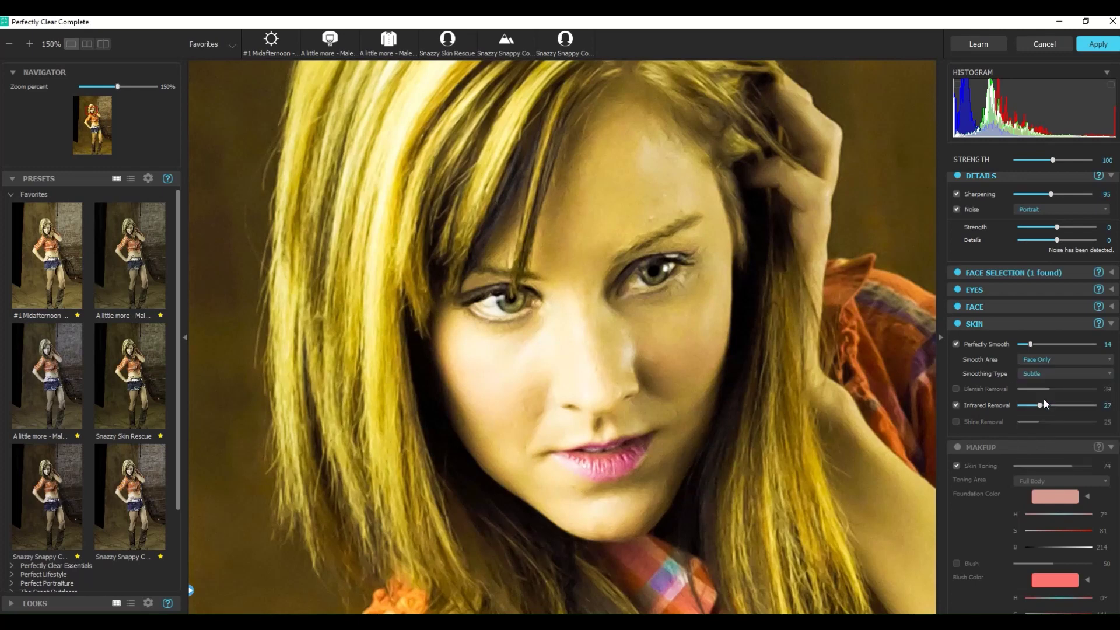
{"action": "left_click", "coordinate": [1041, 377]}
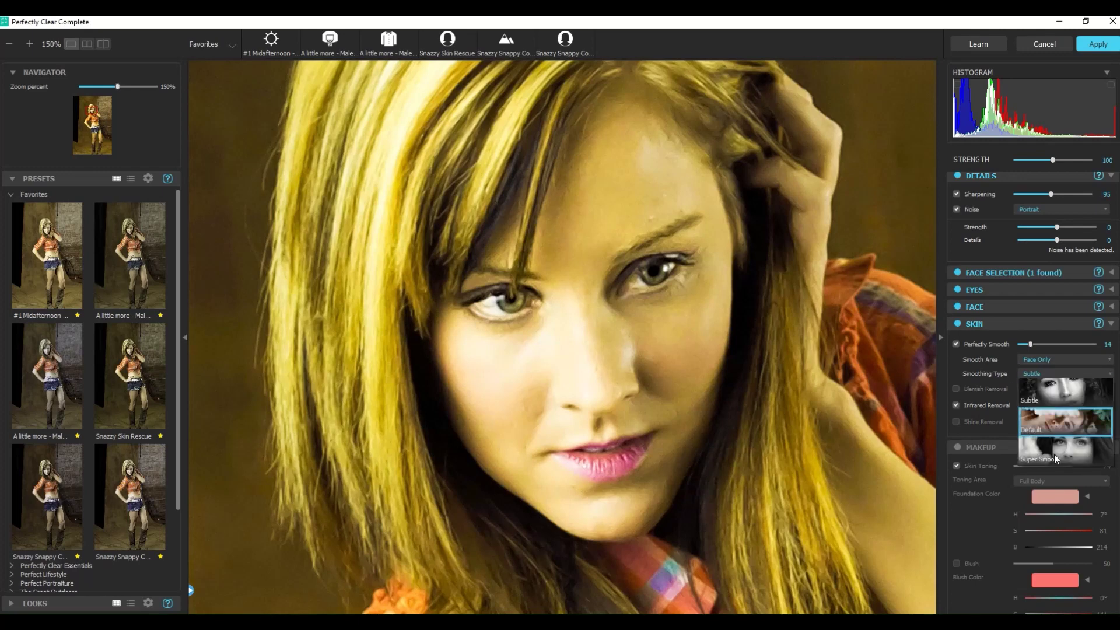
{"action": "left_click", "coordinate": [1054, 454]}
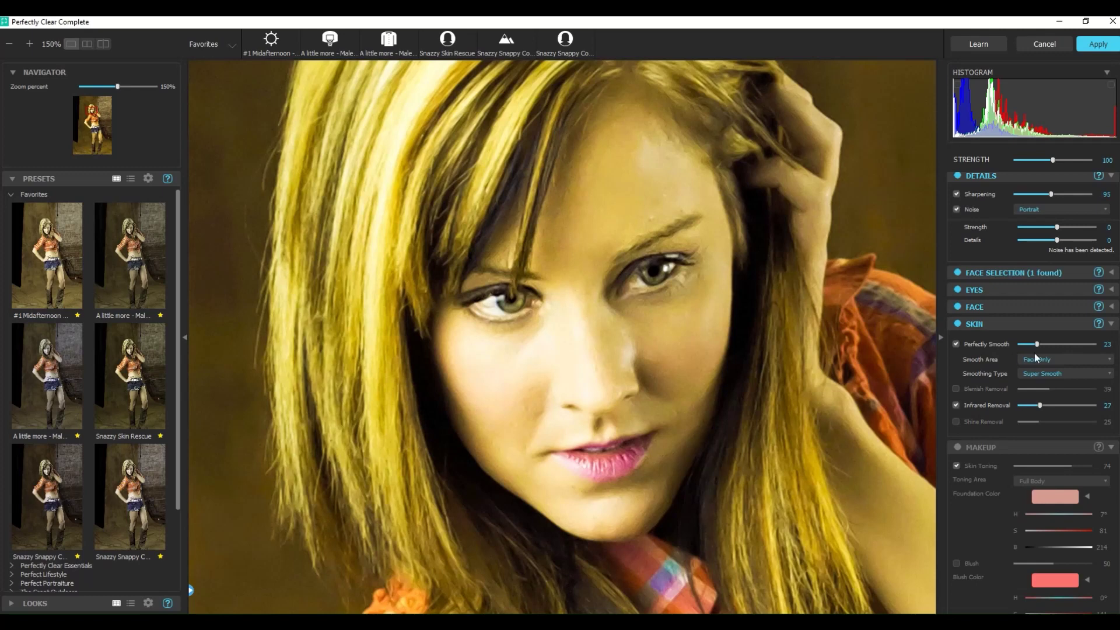
{"action": "left_click", "coordinate": [1041, 373]}
{"action": "left_click", "coordinate": [1040, 386]}
{"action": "left_click", "coordinate": [1113, 325]}
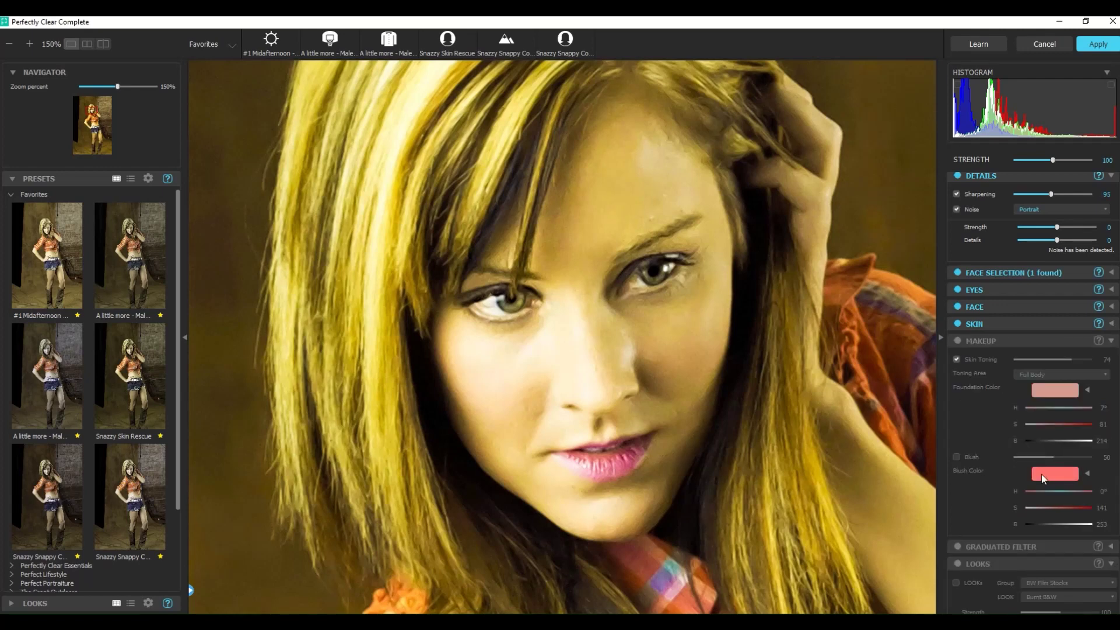
Enable Makeup with Skin Toning unticked, and turn on Blush in a muted pink colour
{"action": "left_click", "coordinate": [957, 341]}
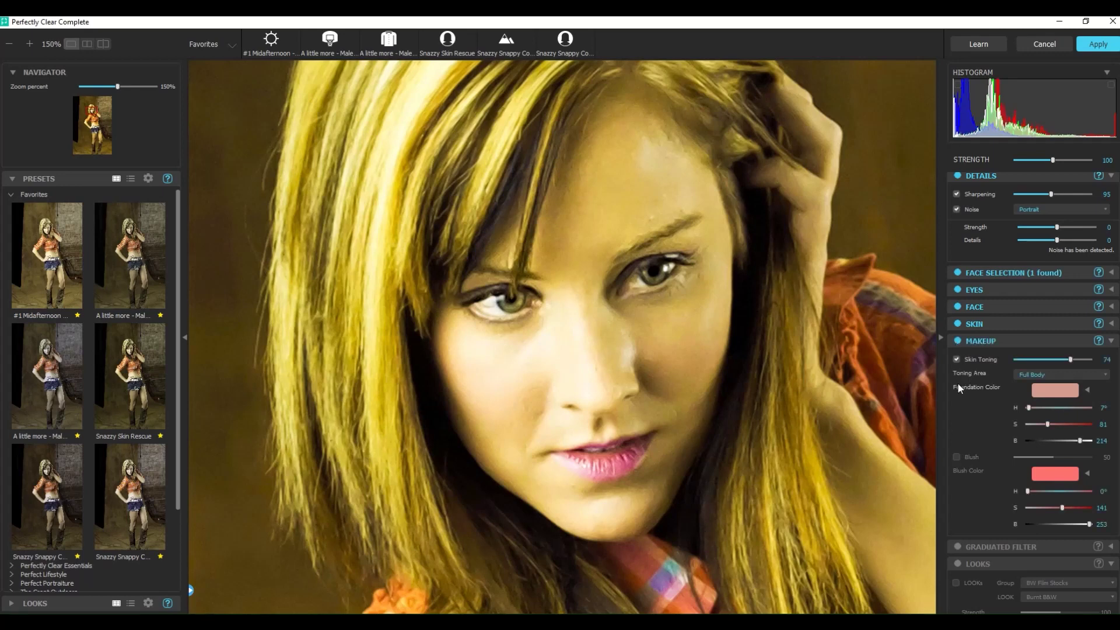
{"action": "left_click", "coordinate": [956, 359]}
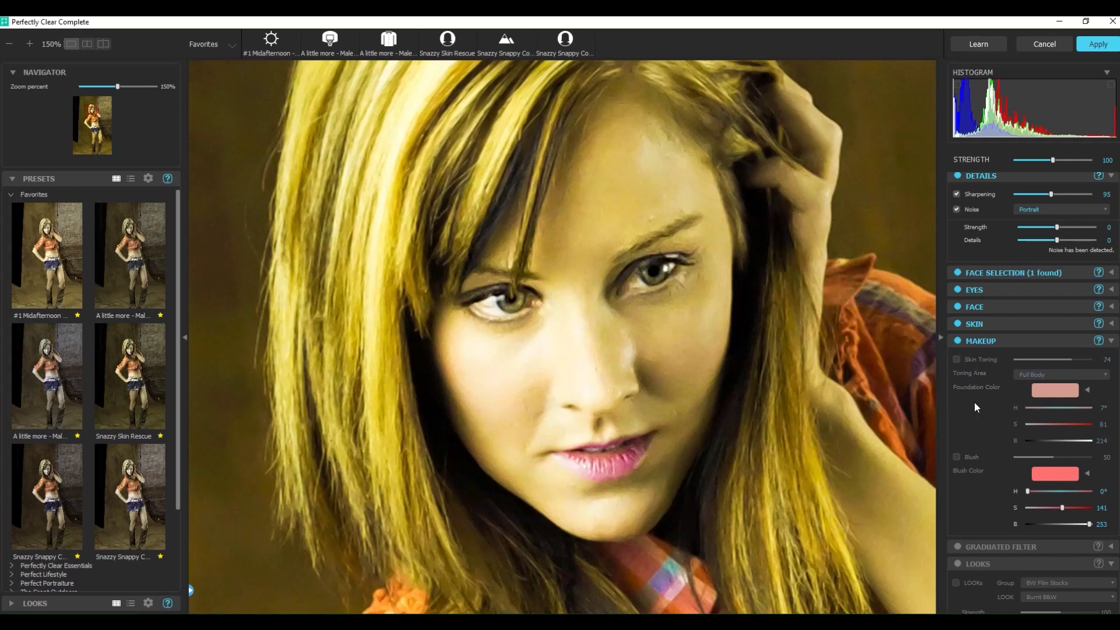
{"action": "left_click", "coordinate": [956, 456]}
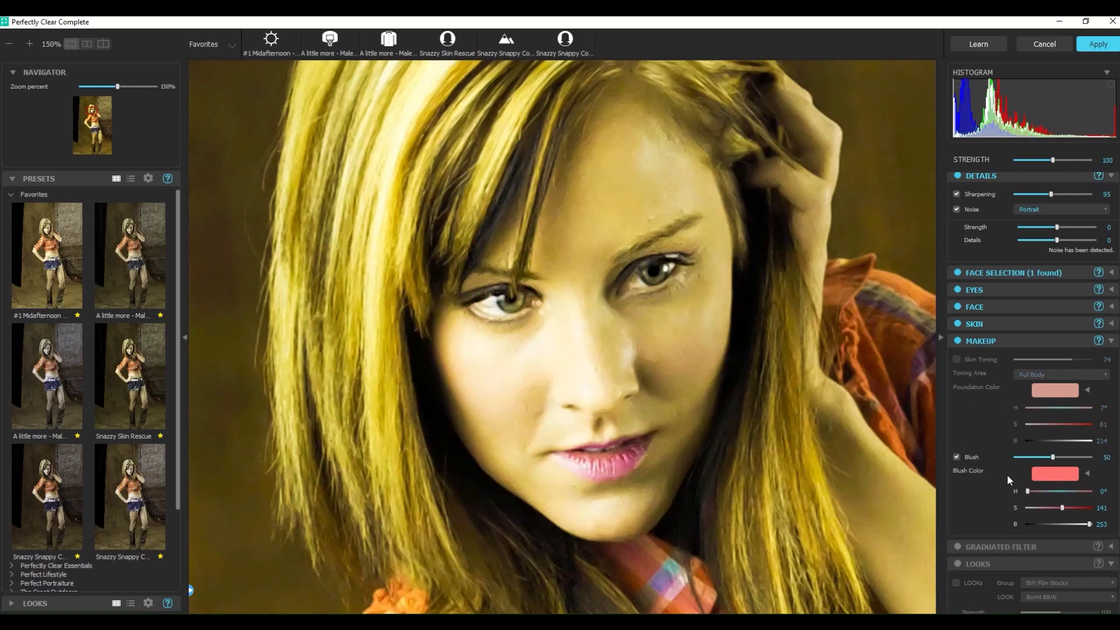
{"action": "left_click", "coordinate": [1041, 479]}
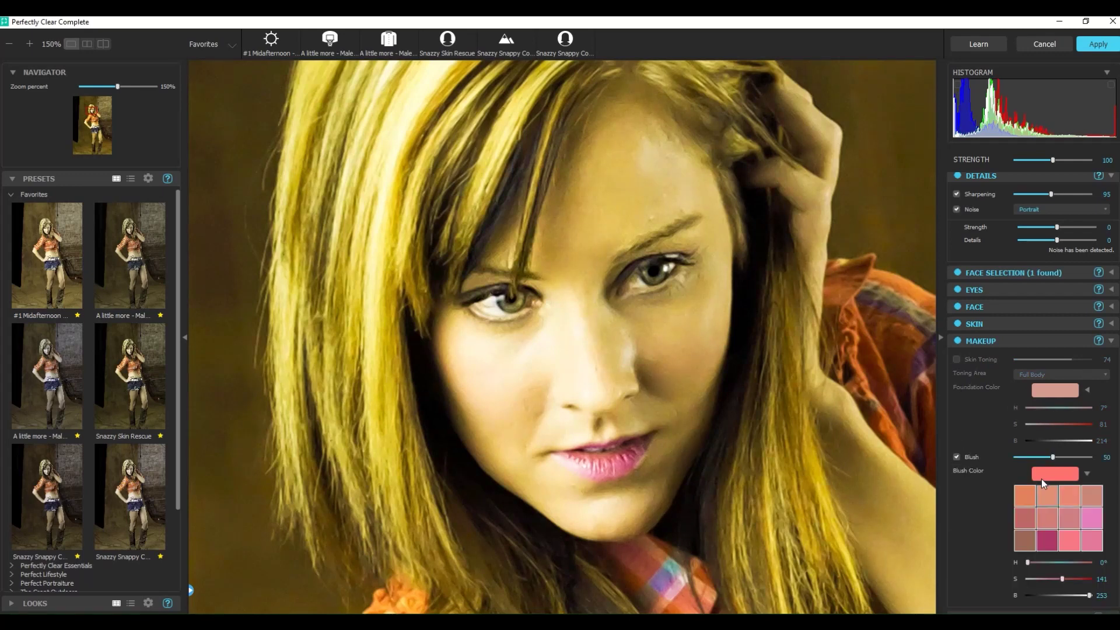
{"action": "left_click", "coordinate": [1092, 496]}
Toggle Blush off and back on, then disable the whole Makeup adjustment
{"action": "scroll", "coordinate": [990, 562], "scroll_direction": "down", "scroll_amount": 2}
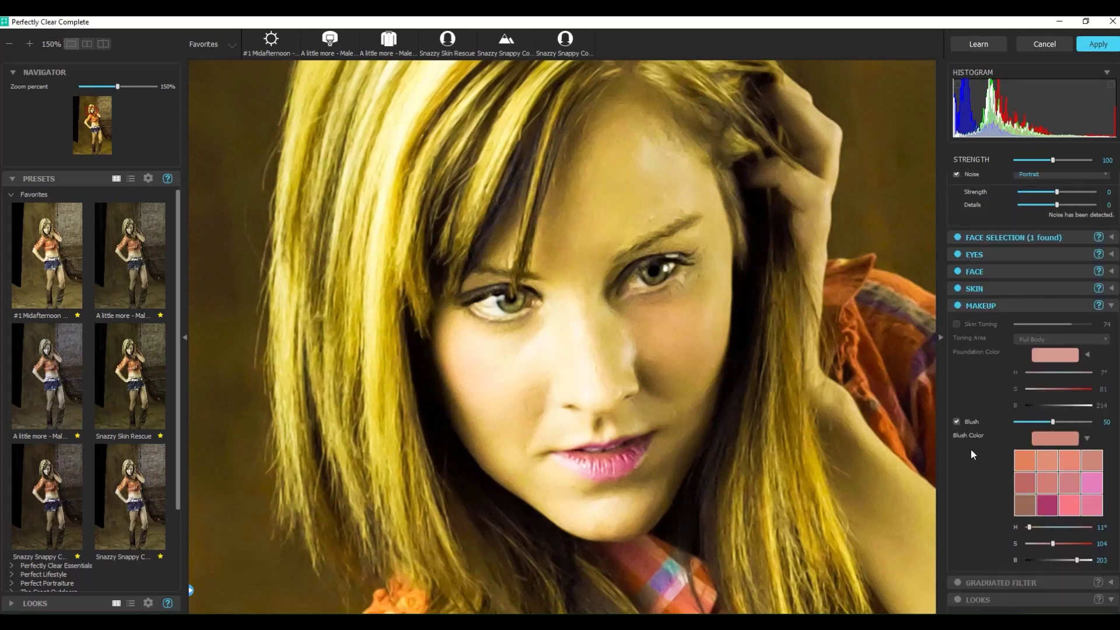
{"action": "left_click", "coordinate": [957, 422]}
{"action": "left_click", "coordinate": [956, 422]}
{"action": "left_click", "coordinate": [957, 306]}
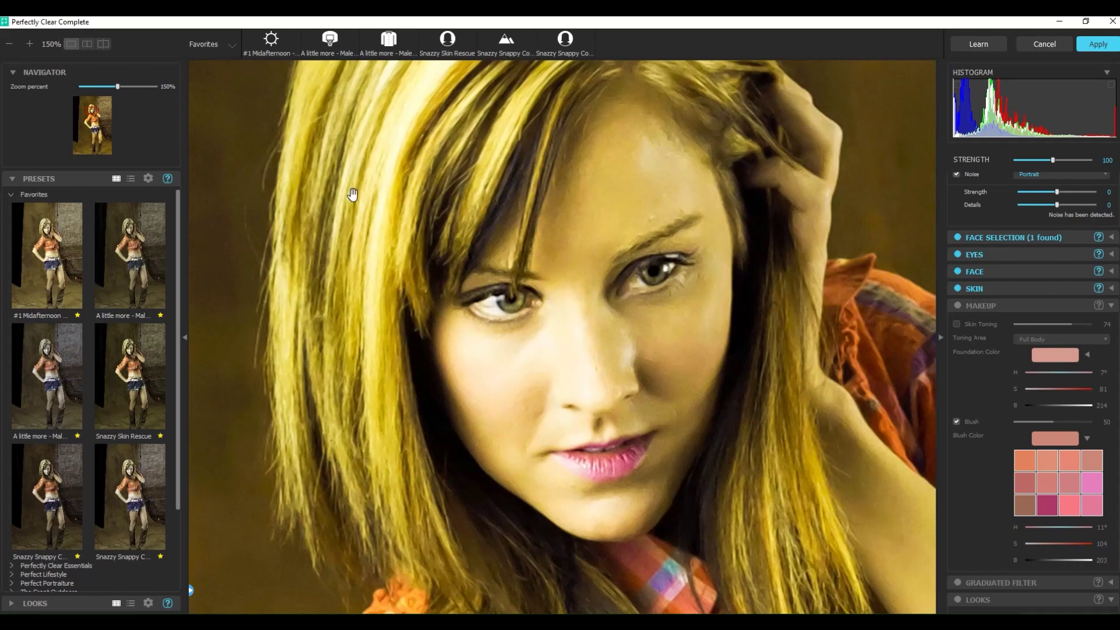
At 20% zoom, give Skin Toning the Warm foundation colour, then disable and collapse Makeup
{"action": "left_click", "coordinate": [10, 43]}
{"action": "left_click", "coordinate": [10, 43]}
{"action": "left_click", "coordinate": [11, 43]}
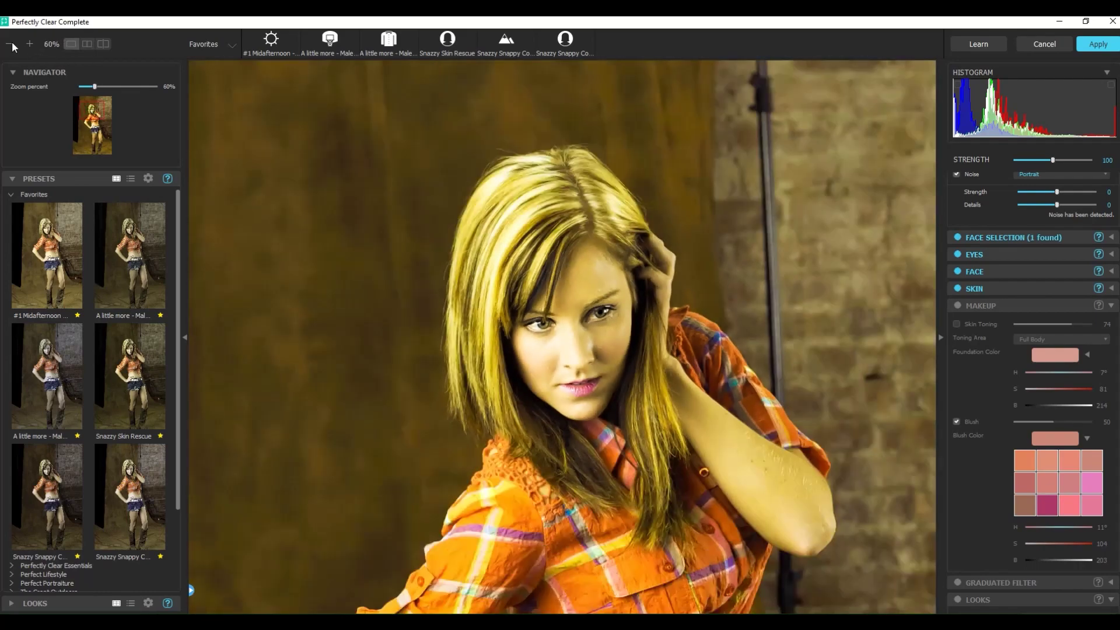
{"action": "left_click", "coordinate": [10, 43]}
{"action": "left_click", "coordinate": [10, 44]}
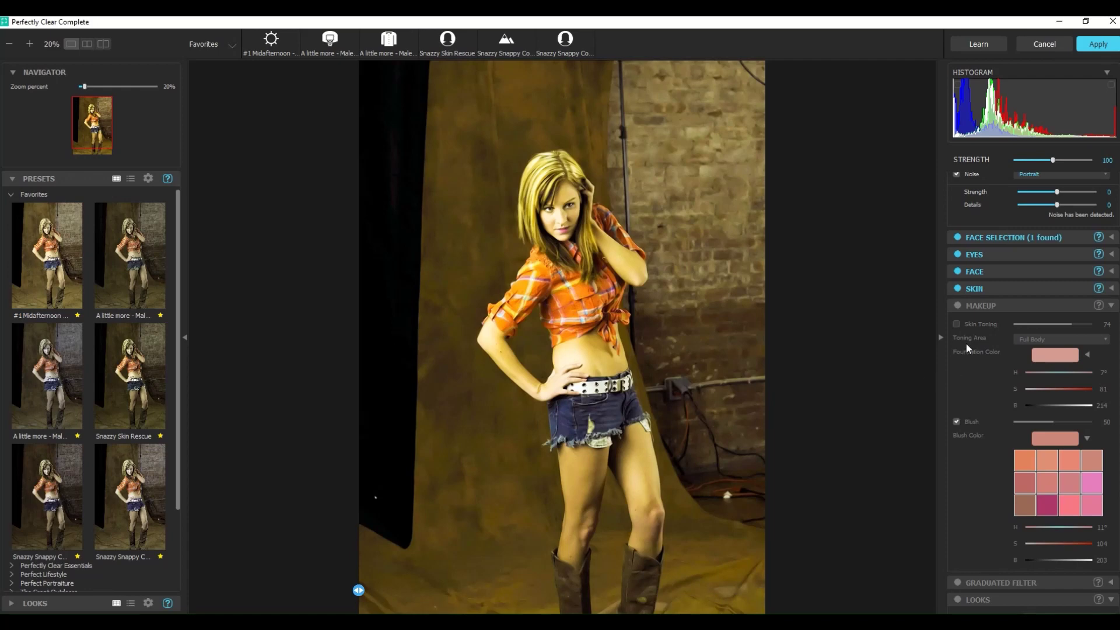
{"action": "left_click", "coordinate": [956, 324]}
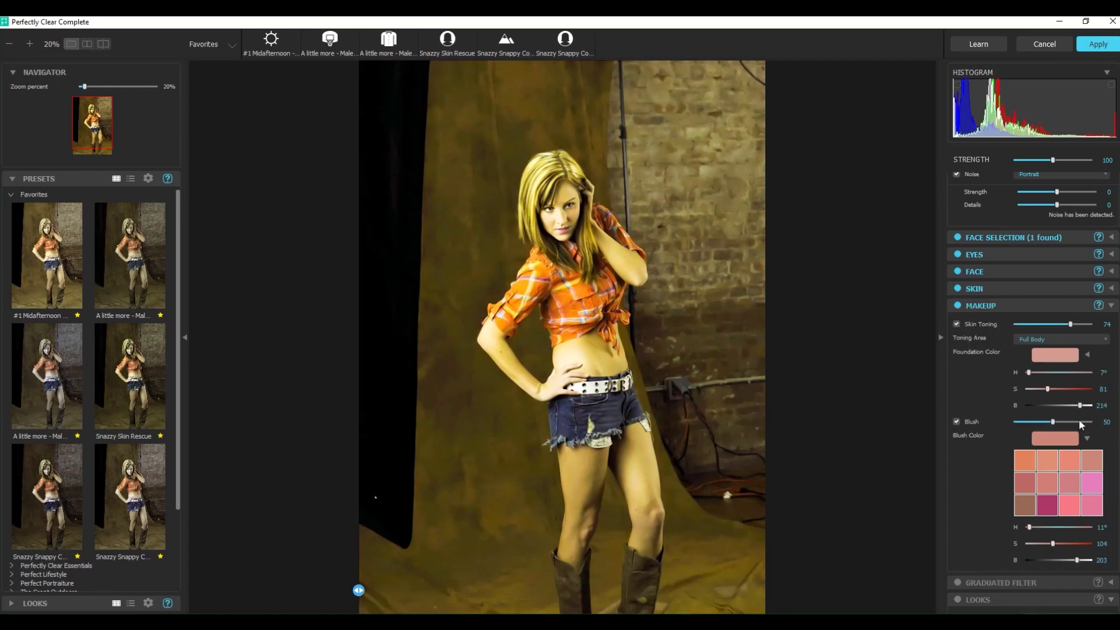
{"action": "left_click", "coordinate": [1068, 359]}
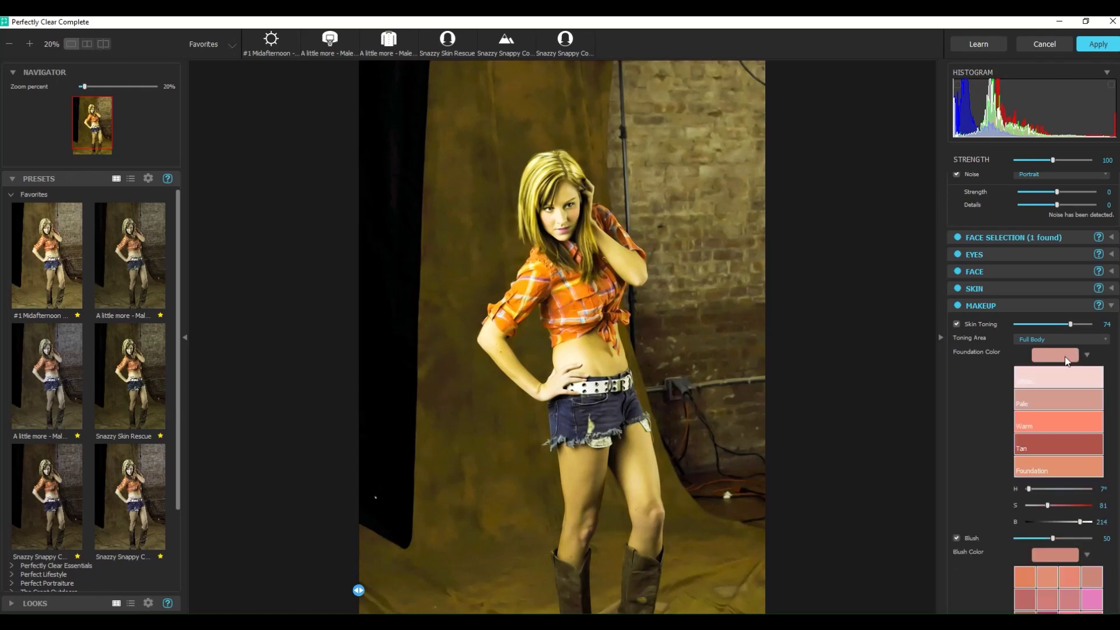
{"action": "left_click", "coordinate": [1057, 416]}
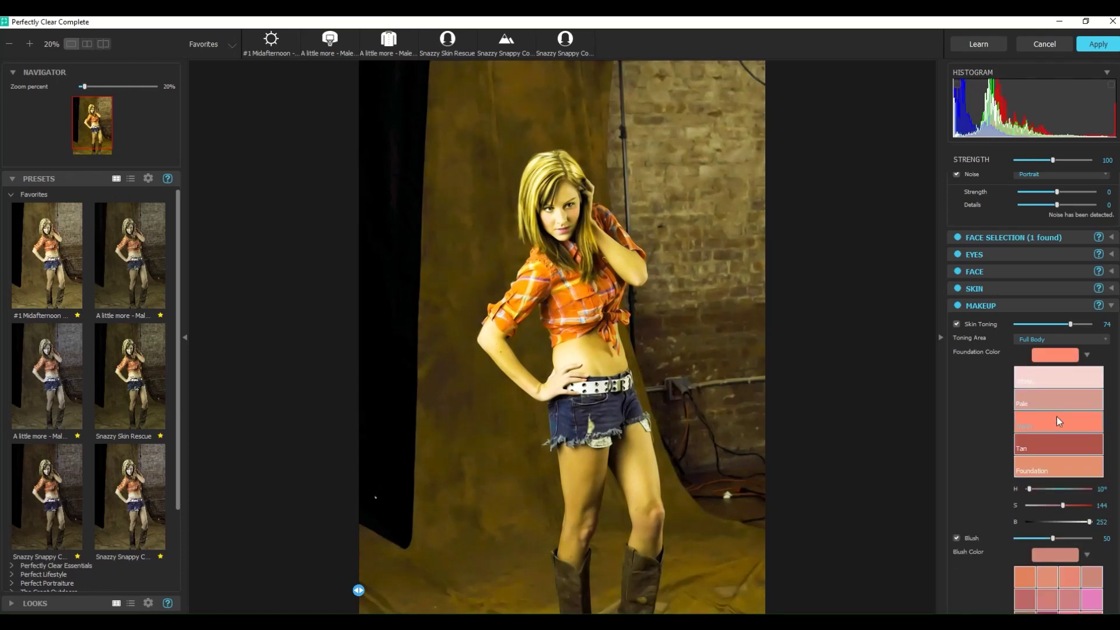
{"action": "left_click", "coordinate": [959, 306]}
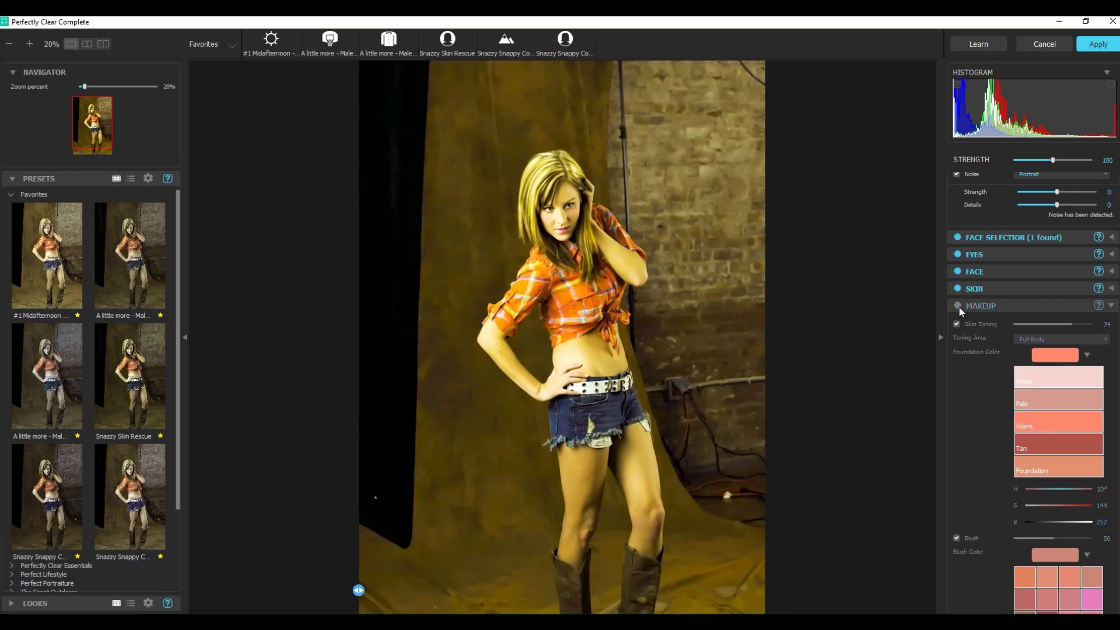
{"action": "left_click", "coordinate": [1111, 306]}
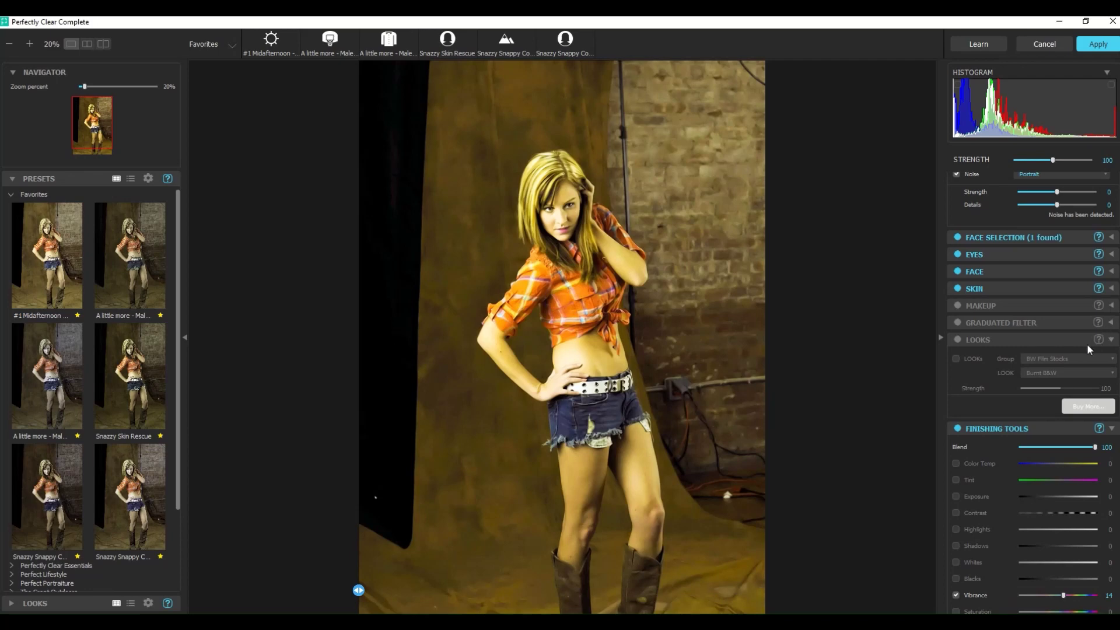
Try the Burnt B&W look, then switch Looks off to keep the photo in colour
{"action": "left_click", "coordinate": [974, 358]}
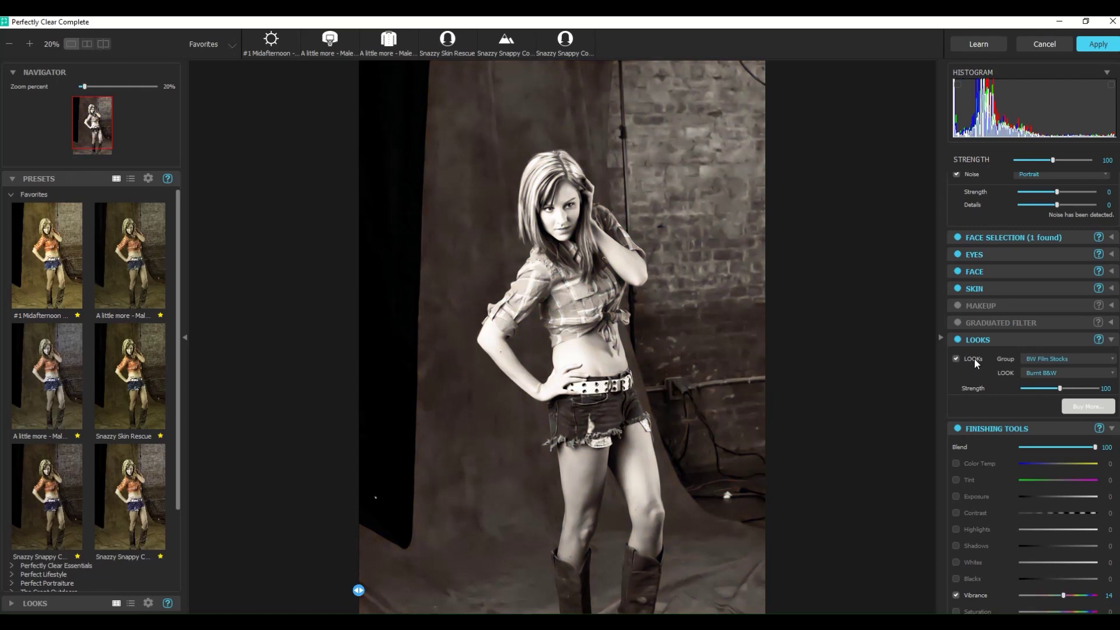
{"action": "left_click", "coordinate": [1045, 372]}
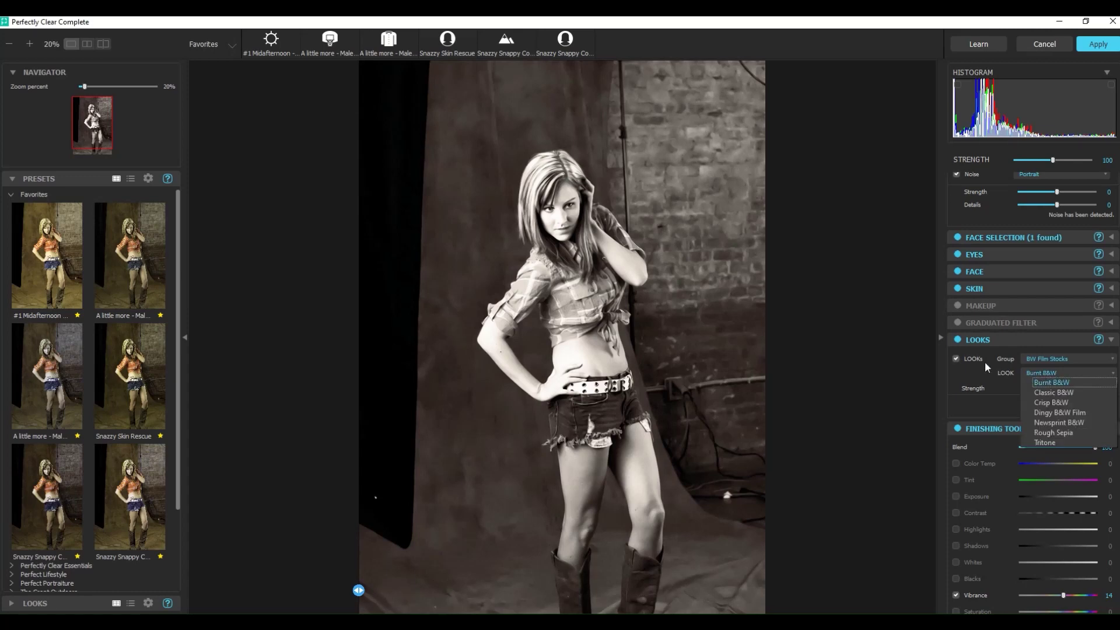
{"action": "left_click", "coordinate": [958, 341]}
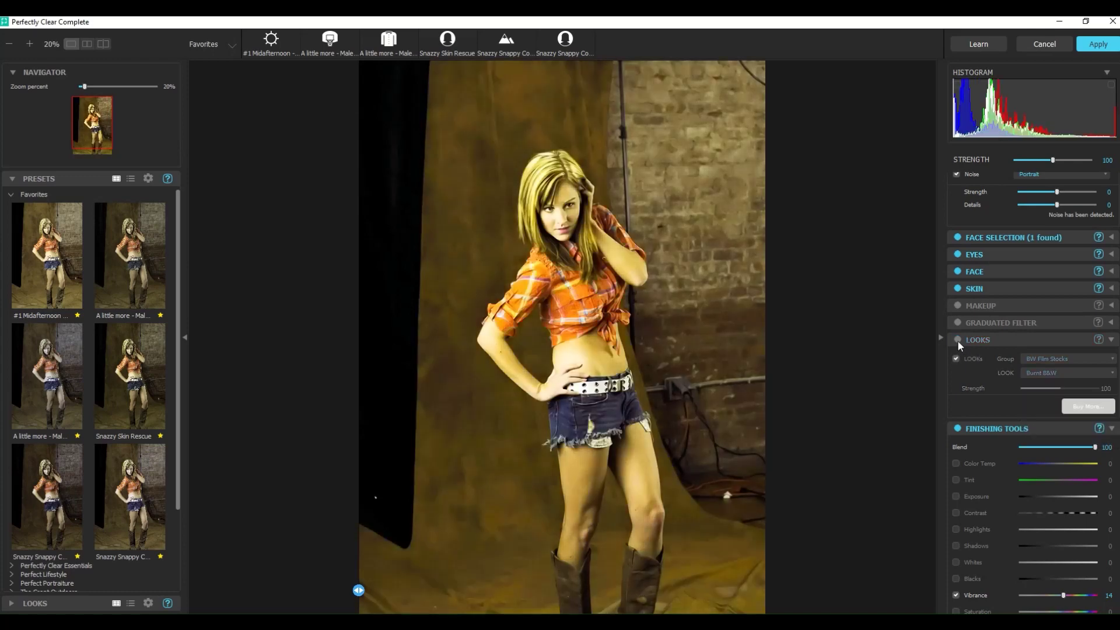
Raise Vibrance from 14 to 30, then disable Finishing Tools
{"action": "scroll", "coordinate": [991, 431], "scroll_direction": "down", "scroll_amount": 1}
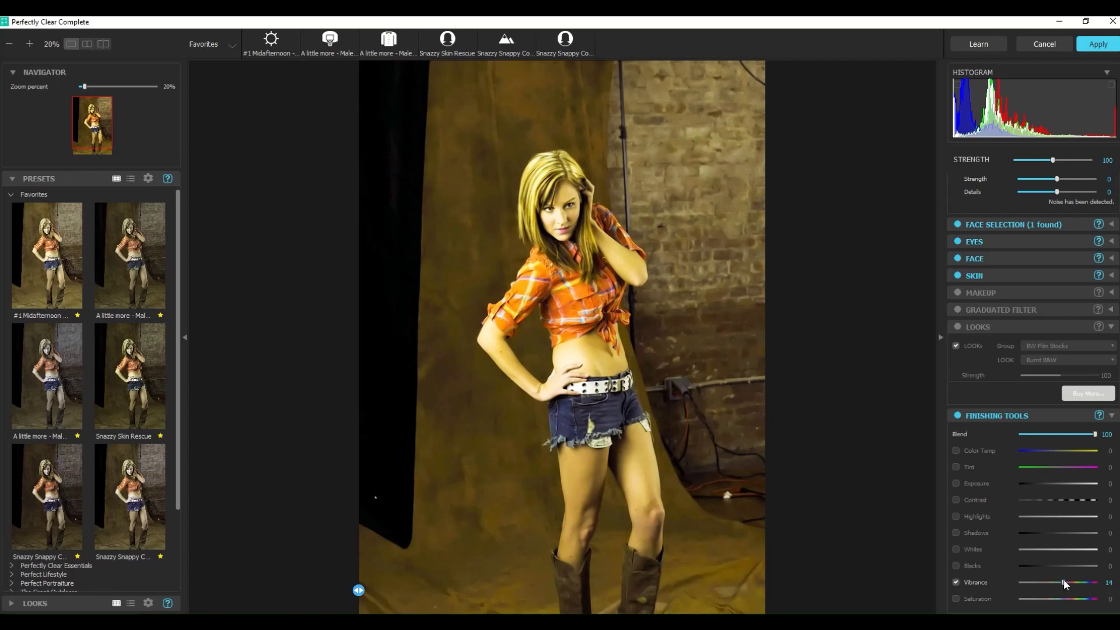
{"action": "left_click_drag", "start_coordinate": [1065, 585], "coordinate": [1072, 585]}
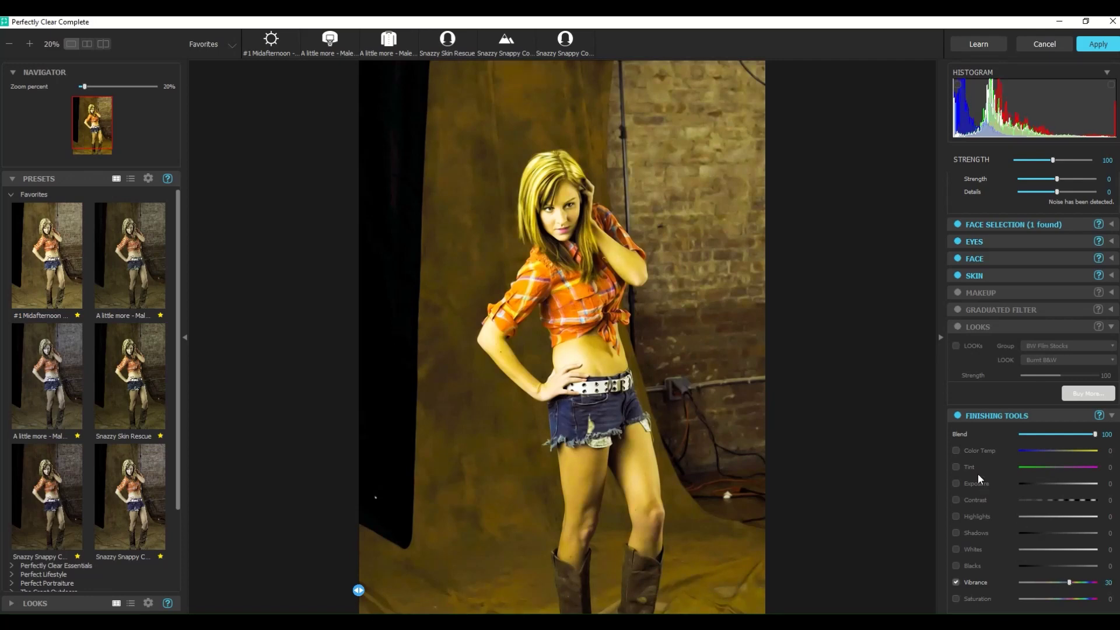
{"action": "left_click", "coordinate": [956, 418]}
{"action": "scroll", "coordinate": [982, 439], "scroll_direction": "up", "scroll_amount": 3}
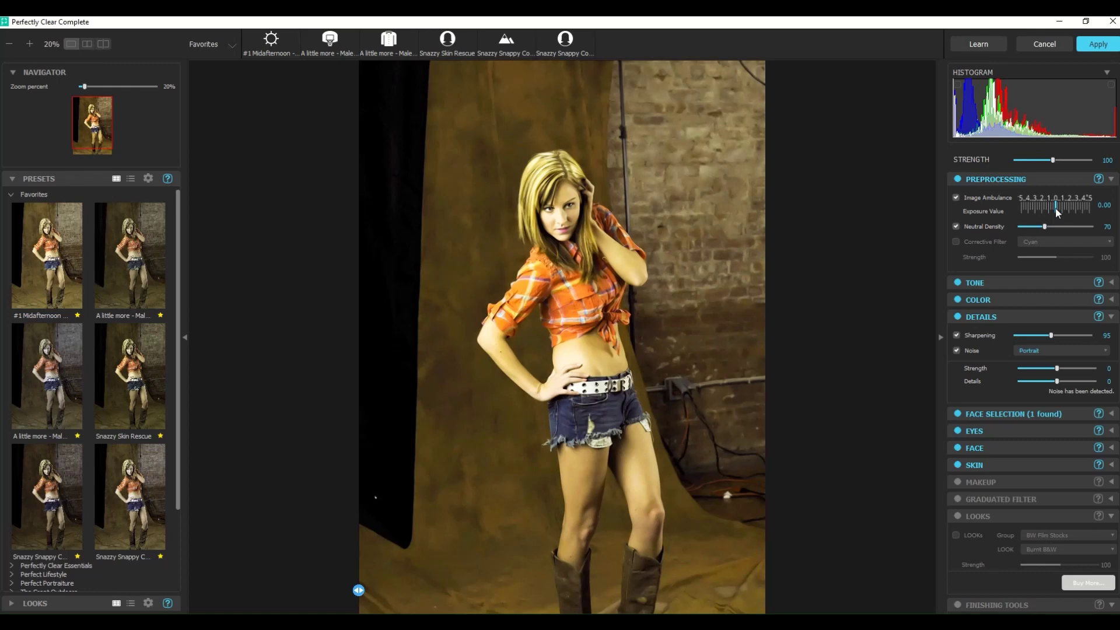
Lower Exposure Value to -0.20 and compare with the original using hold-to-view and the split divider
{"action": "scroll", "coordinate": [1057, 212], "scroll_direction": "down", "scroll_amount": 1}
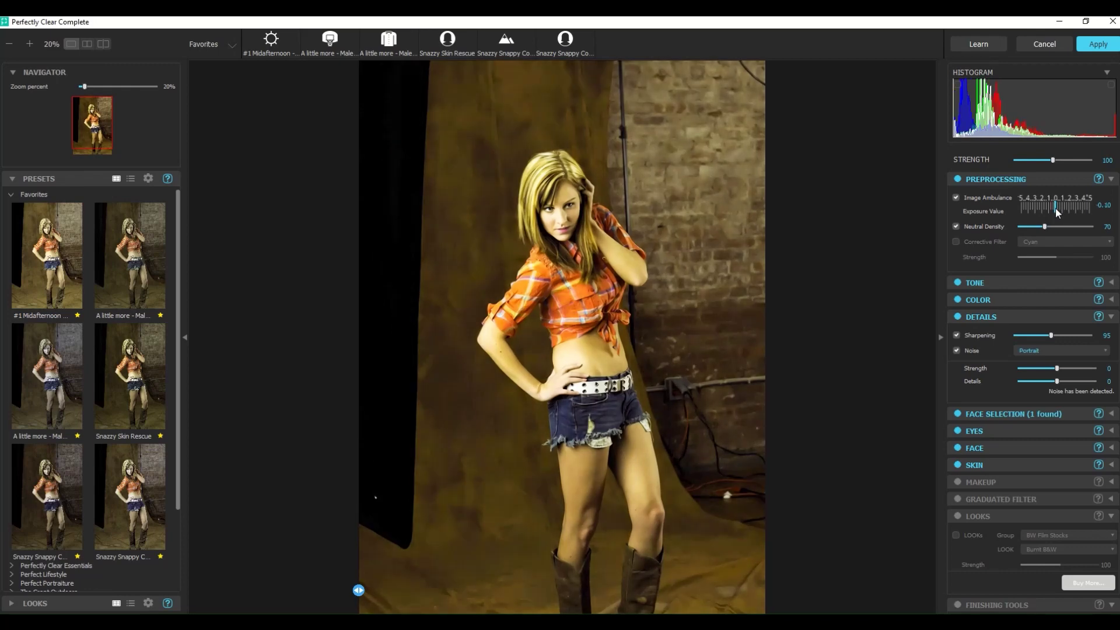
{"action": "scroll", "coordinate": [1057, 212], "scroll_direction": "down", "scroll_amount": 1}
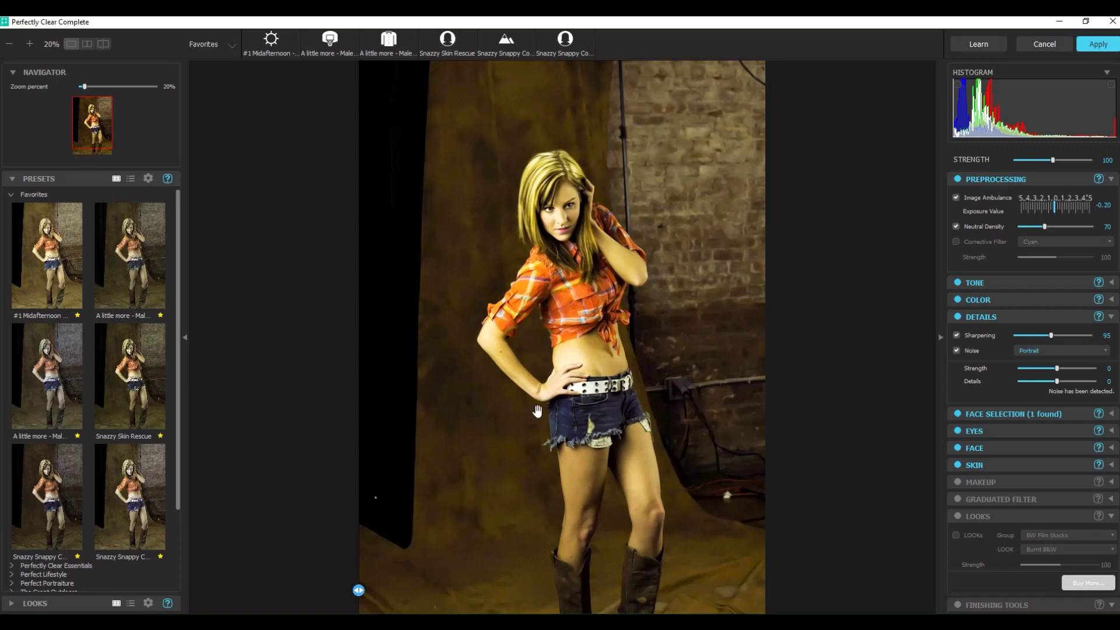
{"action": "left_click", "coordinate": [644, 164]}
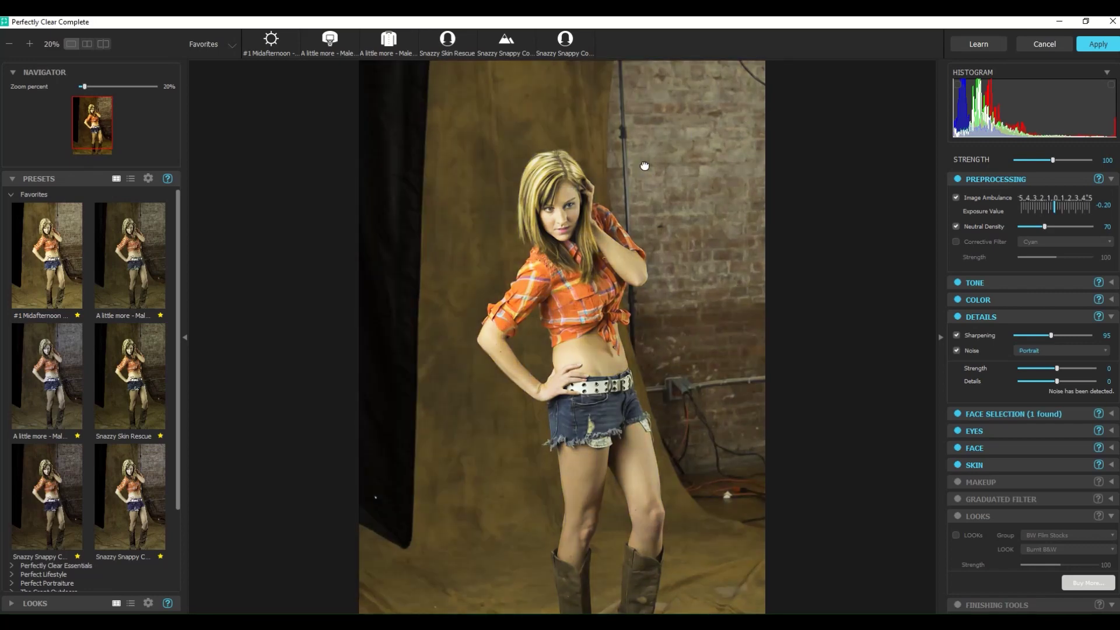
{"action": "left_click_drag", "start_coordinate": [644, 166], "coordinate": [643, 163]}
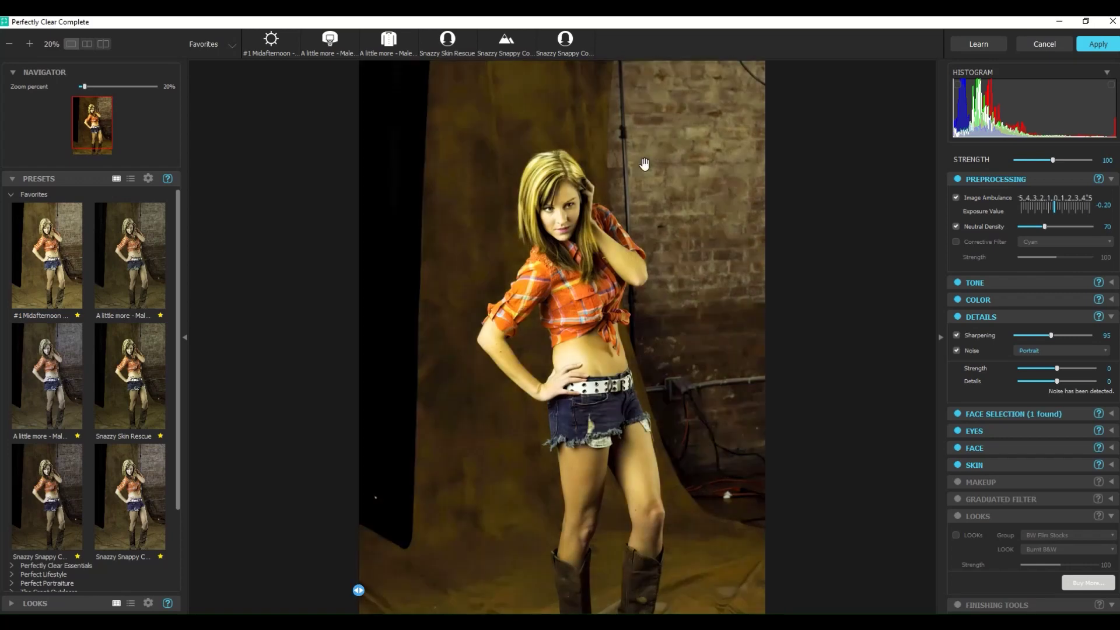
{"action": "left_click_drag", "start_coordinate": [359, 591], "coordinate": [320, 589]}
{"action": "scroll", "coordinate": [1032, 350], "scroll_direction": "down", "scroll_amount": 3}
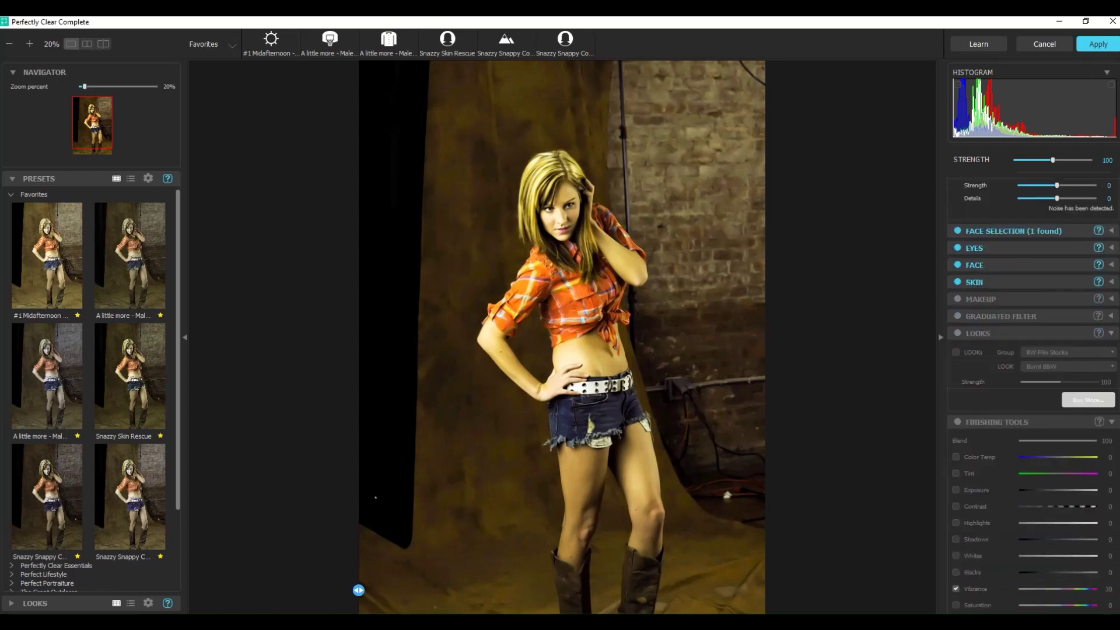
{"action": "scroll", "coordinate": [1033, 350], "scroll_direction": "up", "scroll_amount": 3}
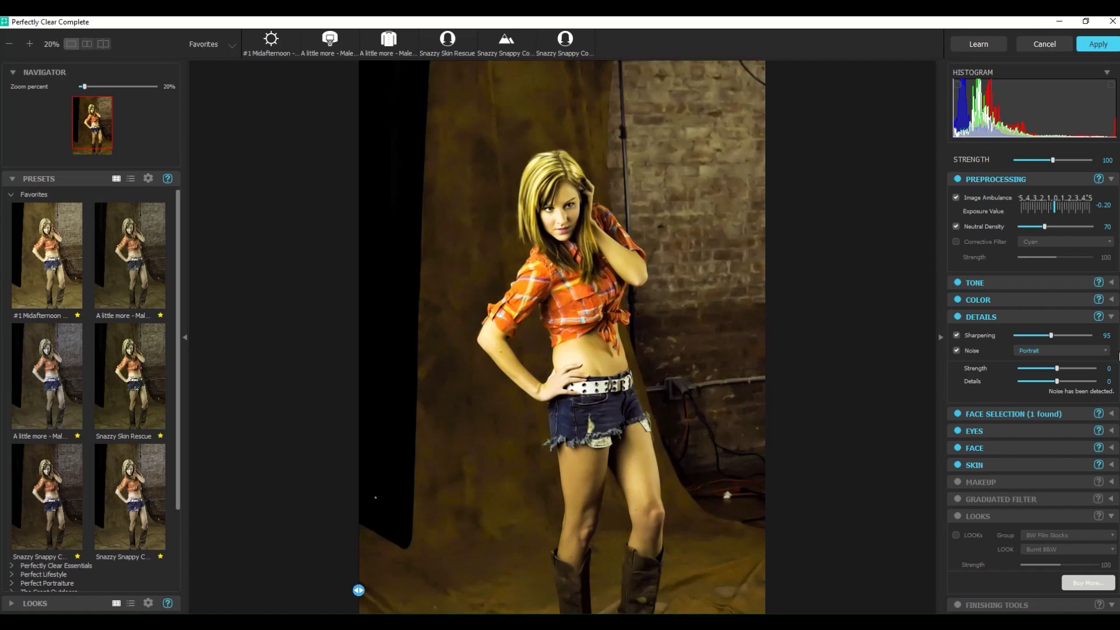
Collapse the Details, Looks, Finishing Tools and Preprocessing sections
{"action": "left_click", "coordinate": [1112, 318]}
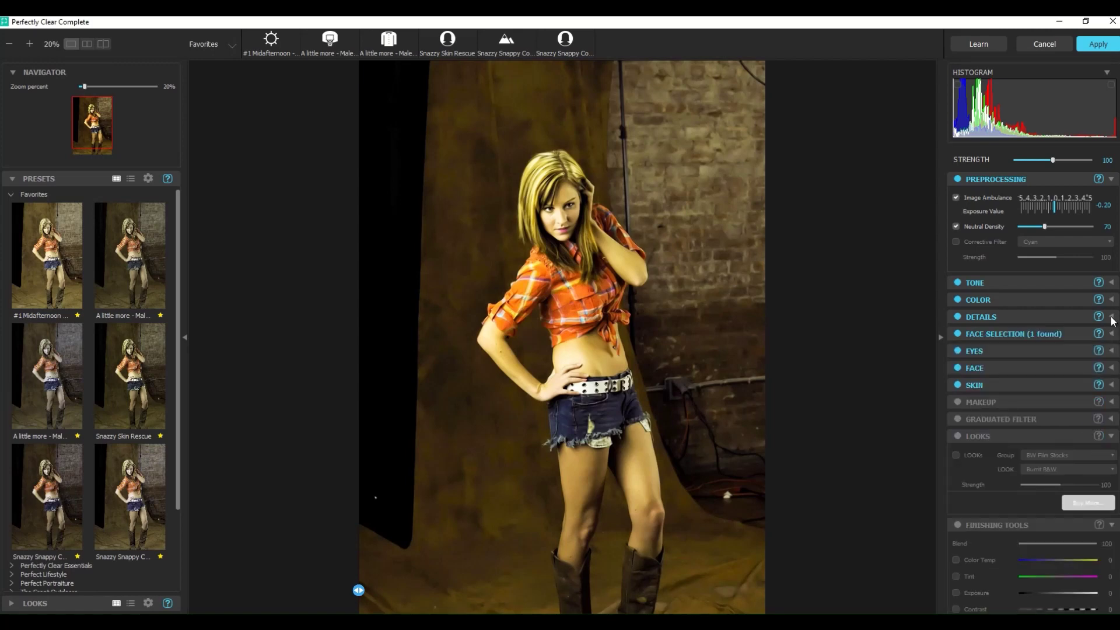
{"action": "left_click", "coordinate": [1111, 437]}
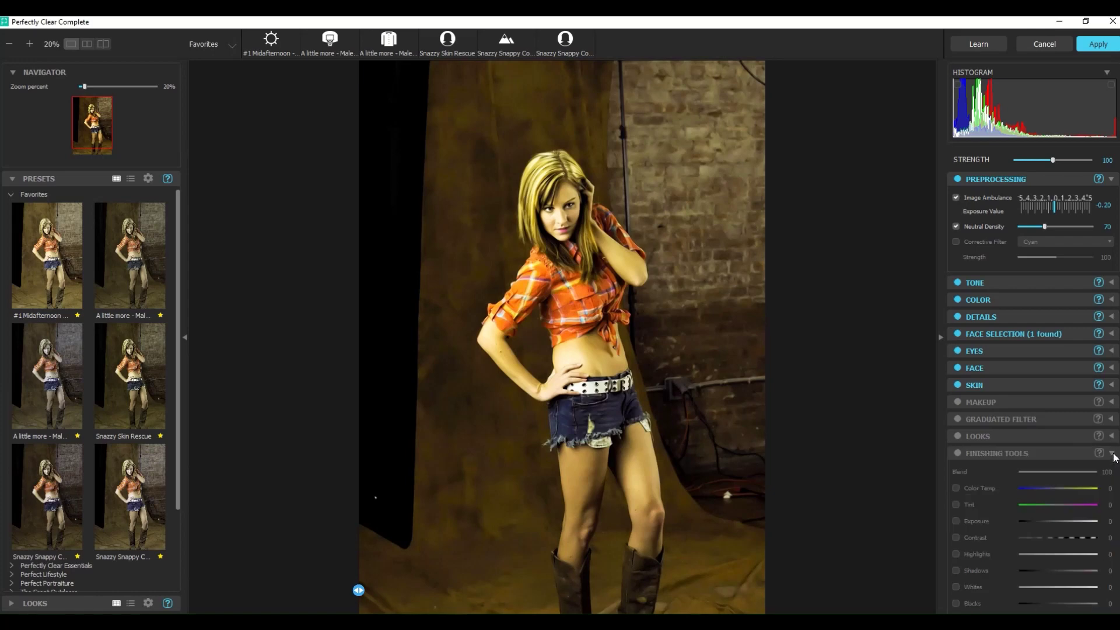
{"action": "left_click", "coordinate": [1111, 454]}
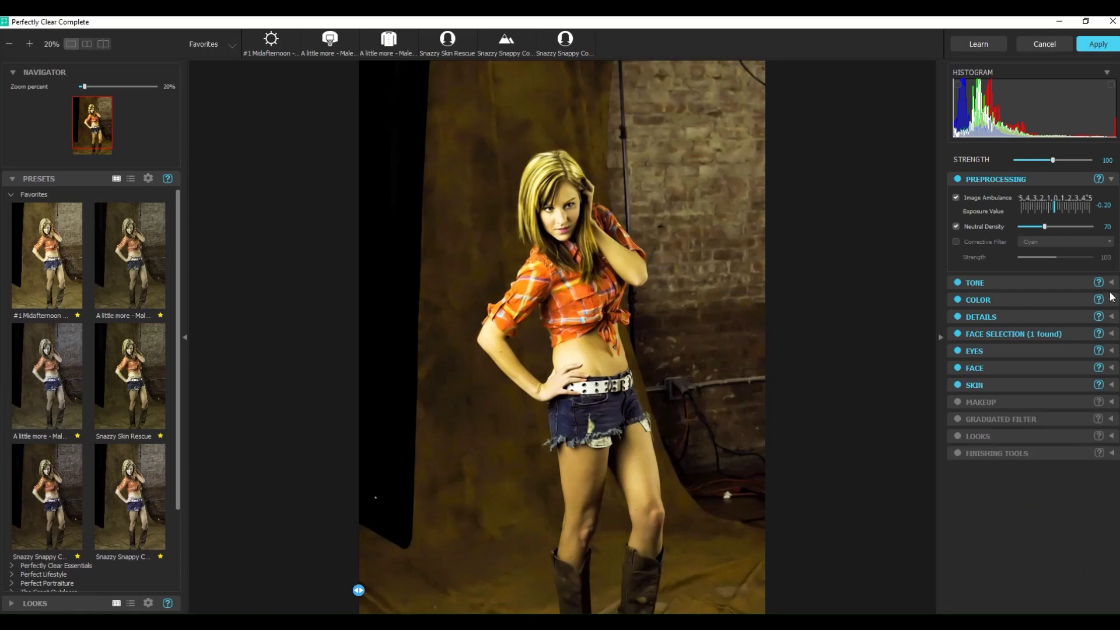
{"action": "left_click", "coordinate": [1111, 180]}
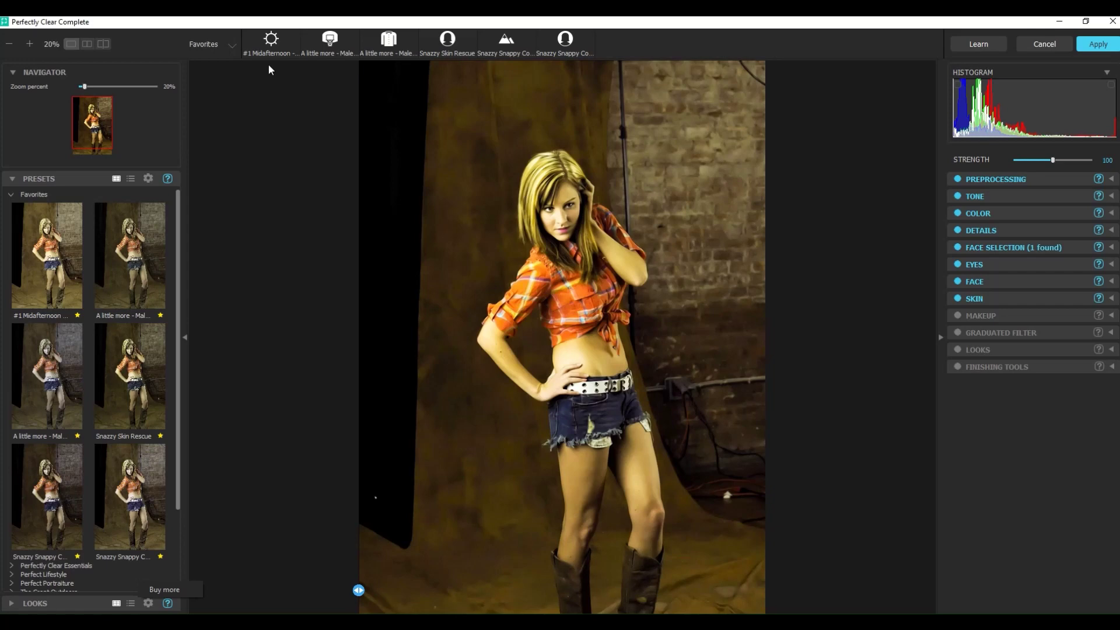
{"action": "left_click", "coordinate": [147, 179]}
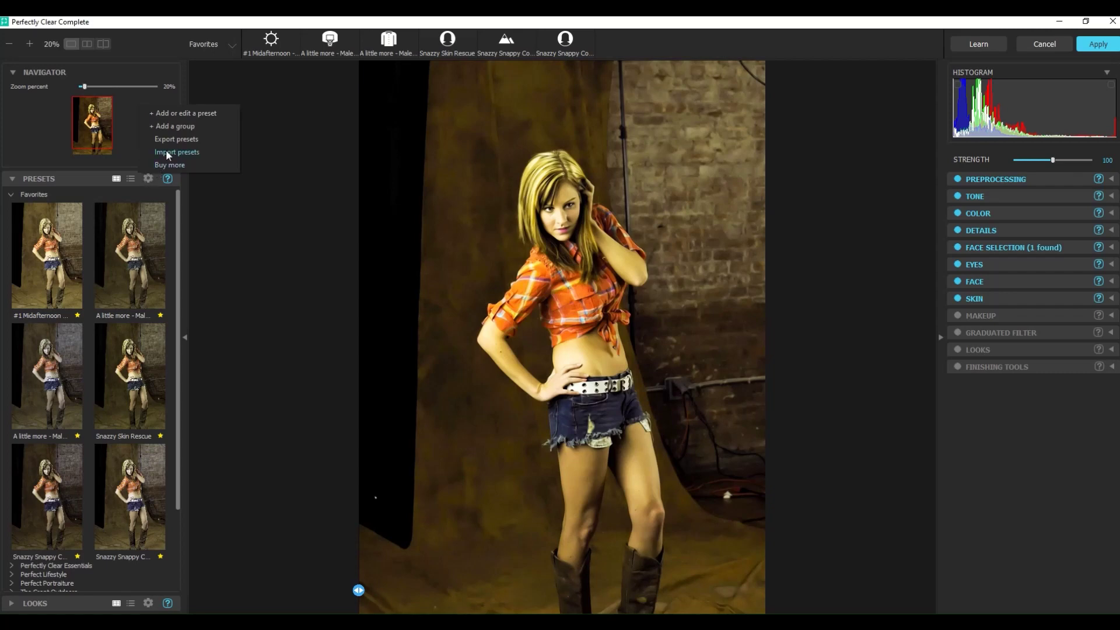
{"action": "left_click", "coordinate": [173, 113]}
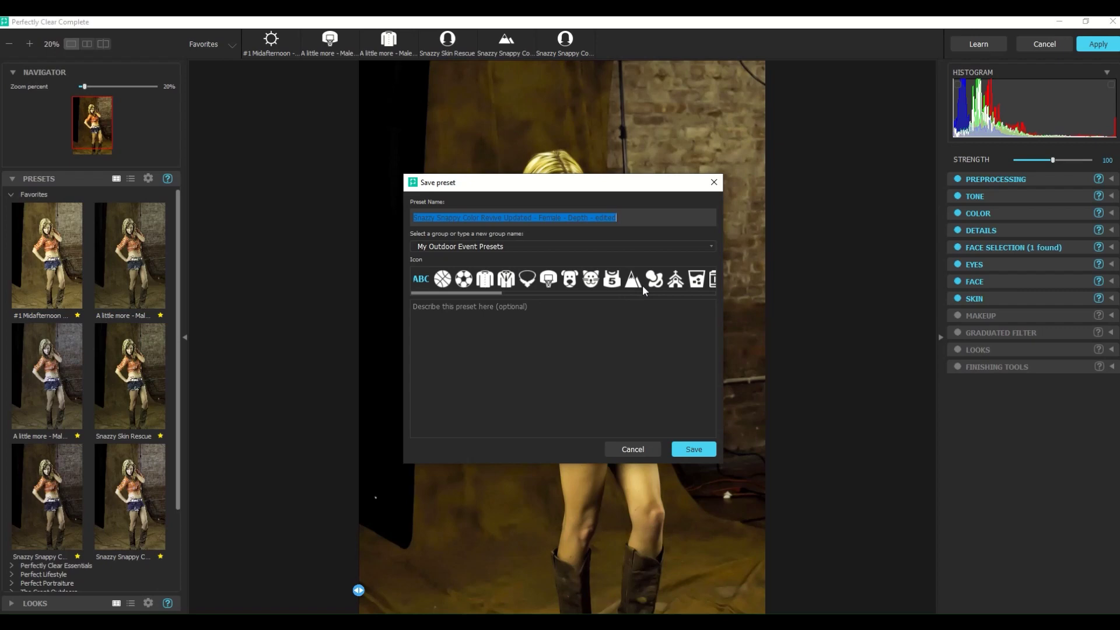
{"action": "left_click", "coordinate": [601, 337]}
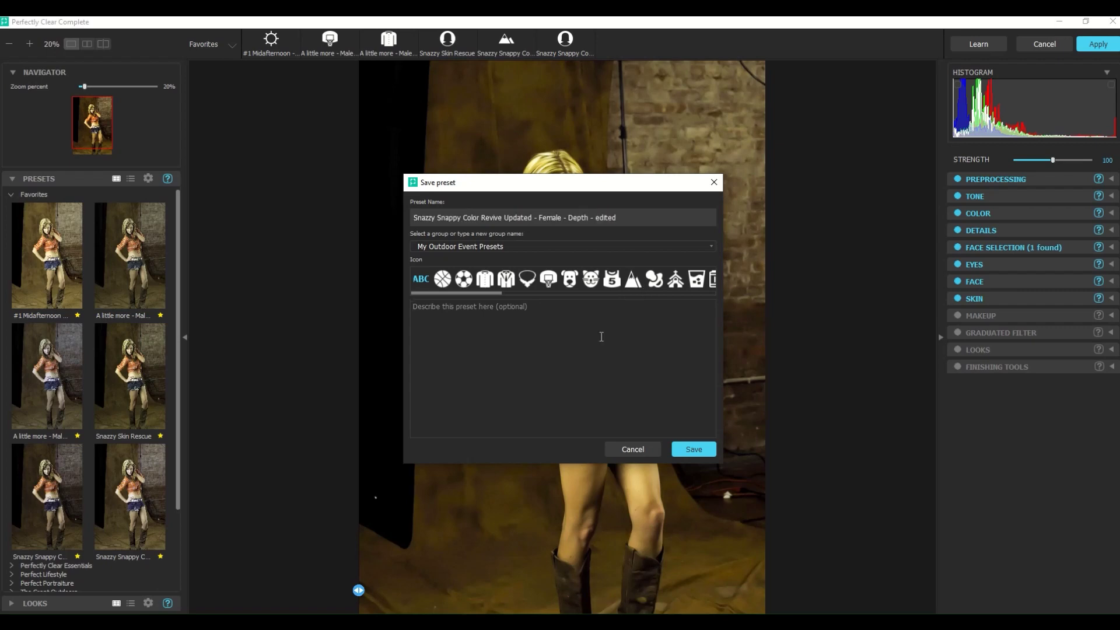
{"action": "left_click", "coordinate": [630, 449]}
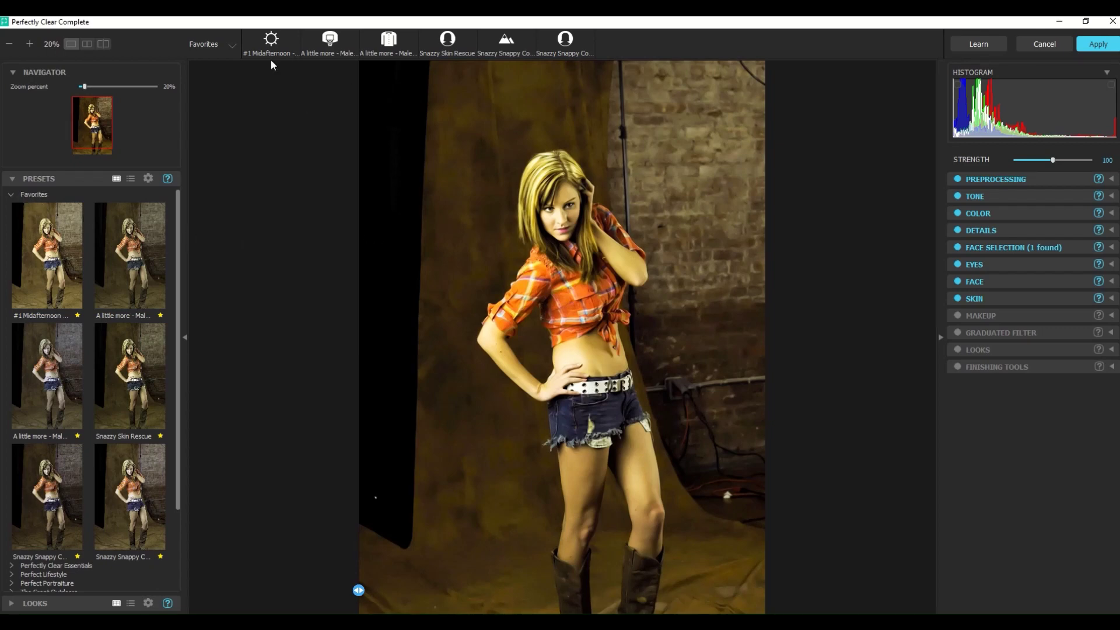
Keep the Favorites preset category and apply the retouch, returning it to Photoshop as Layer 1
{"action": "left_click", "coordinate": [230, 43]}
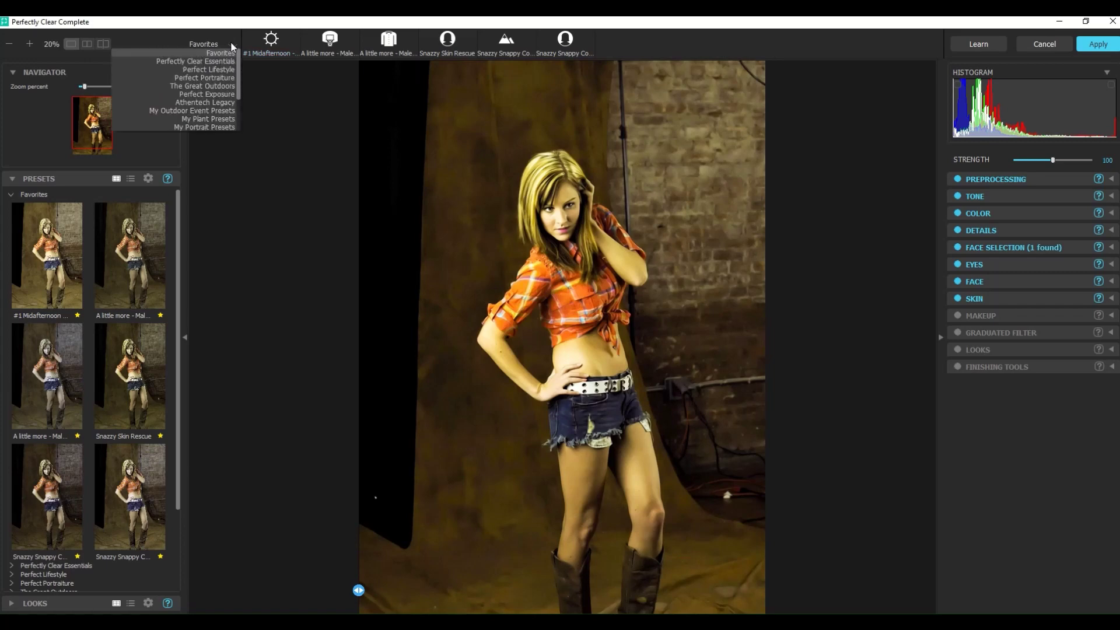
{"action": "left_click", "coordinate": [230, 44]}
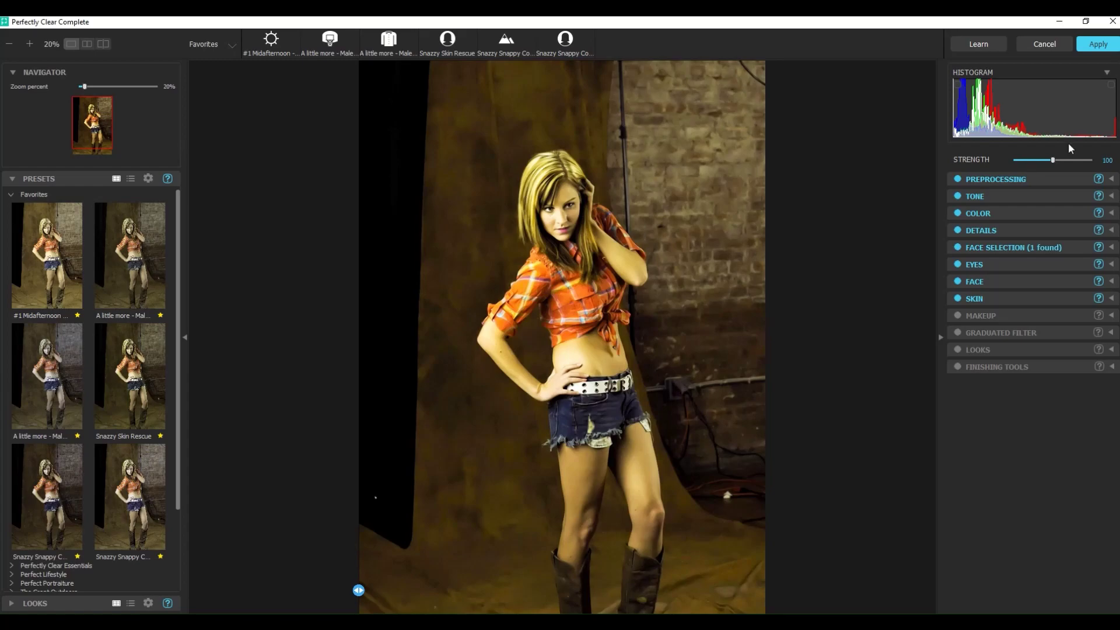
{"action": "left_click", "coordinate": [1101, 50]}
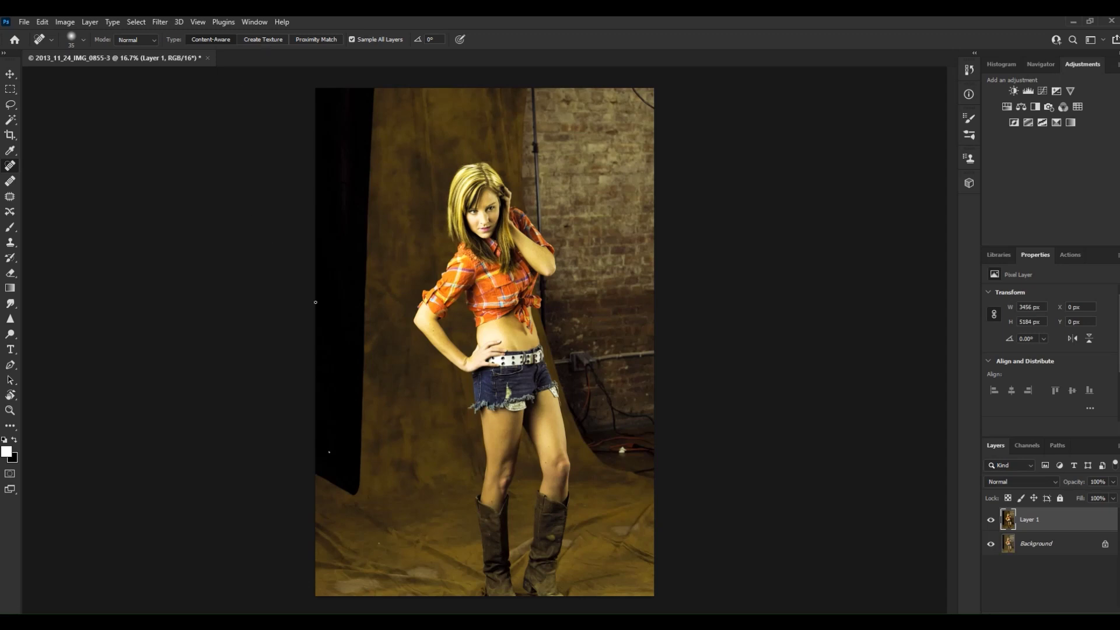
Save As a Photoshop PSD named PC-2013_11_24_IMG_0855
{"action": "left_click", "coordinate": [26, 22]}
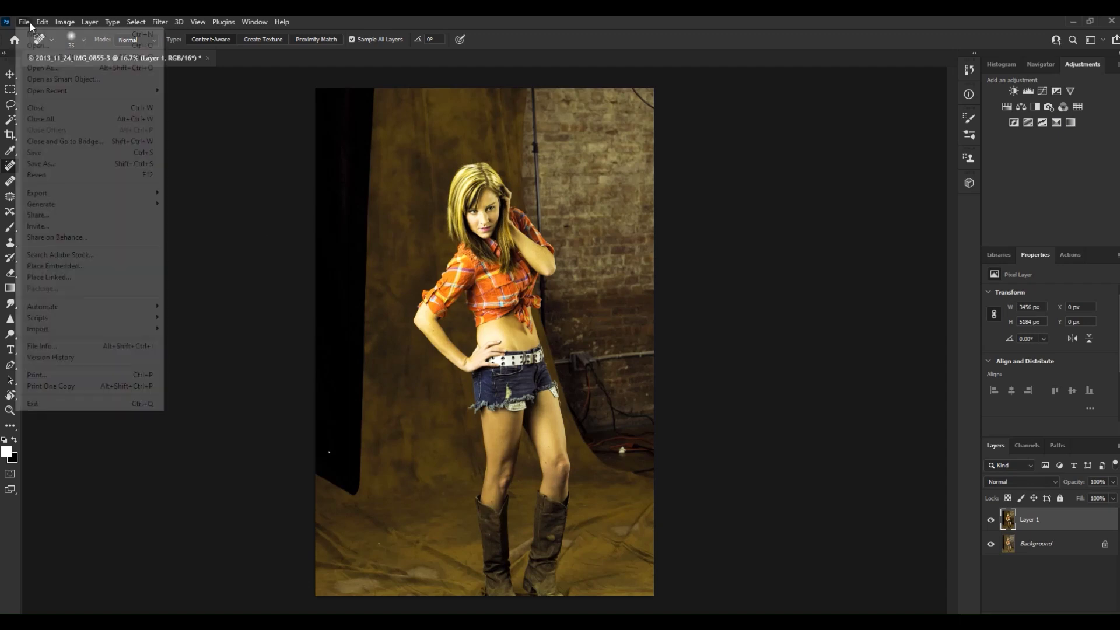
{"action": "left_click", "coordinate": [59, 165]}
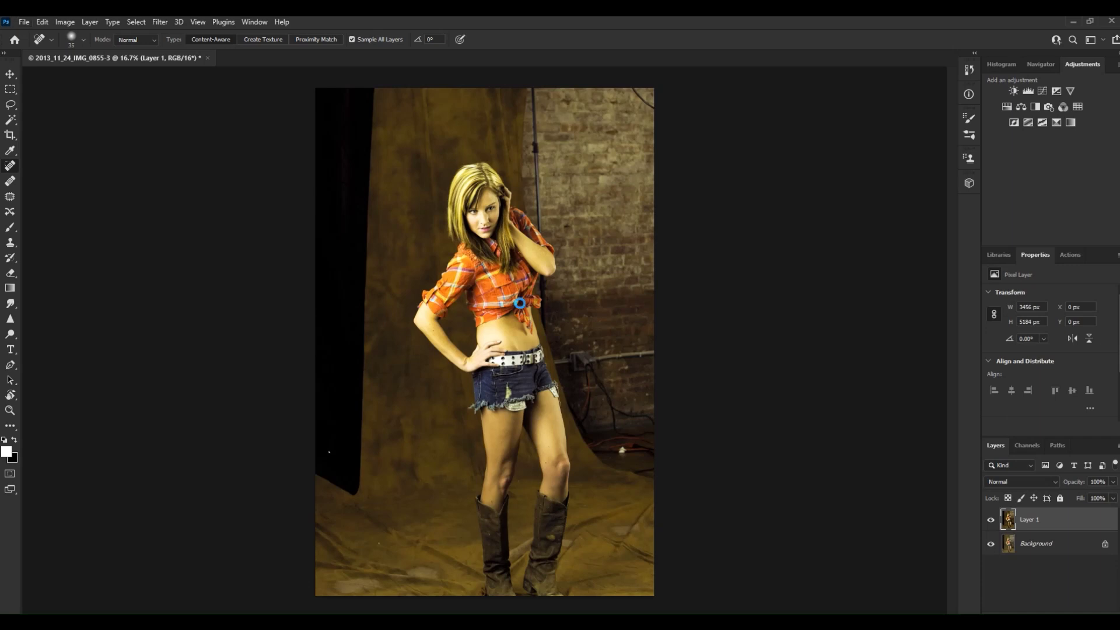
{"action": "key", "text": "ctrl+shift+s"}
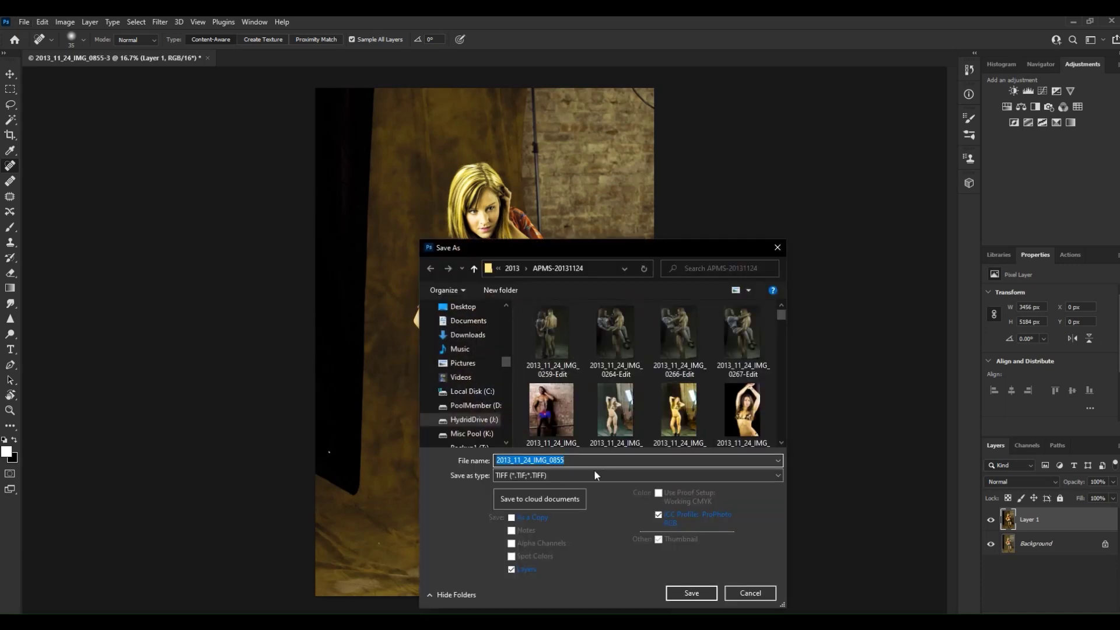
{"action": "left_click", "coordinate": [588, 474]}
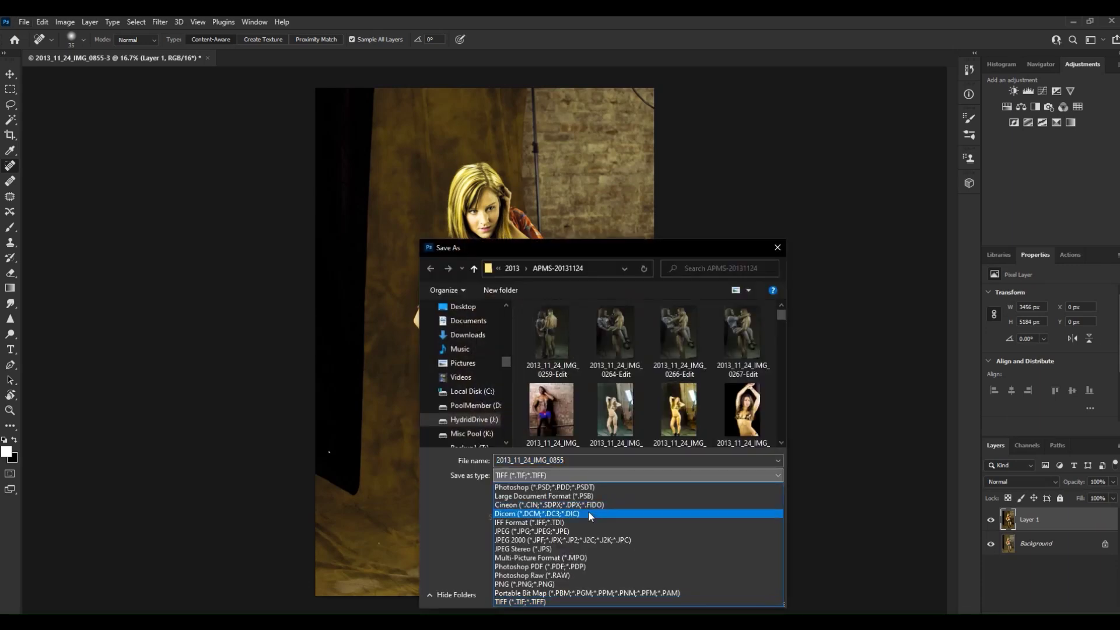
{"action": "left_click", "coordinate": [591, 488]}
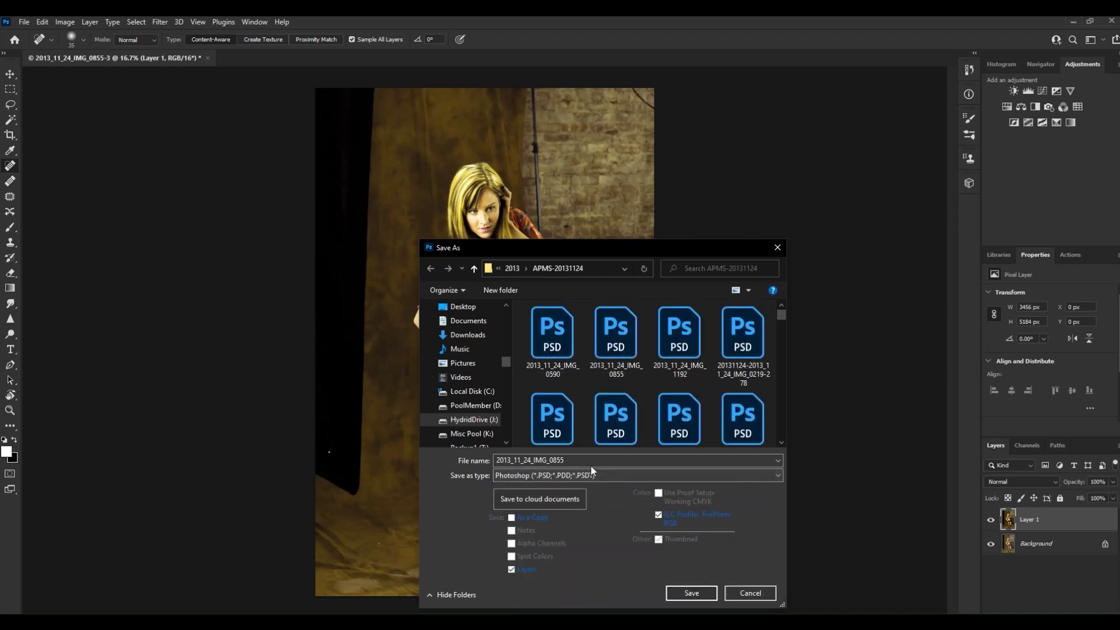
{"action": "double_click", "coordinate": [593, 460]}
{"action": "key", "text": "Home"}
{"action": "type", "text": "PC-"}
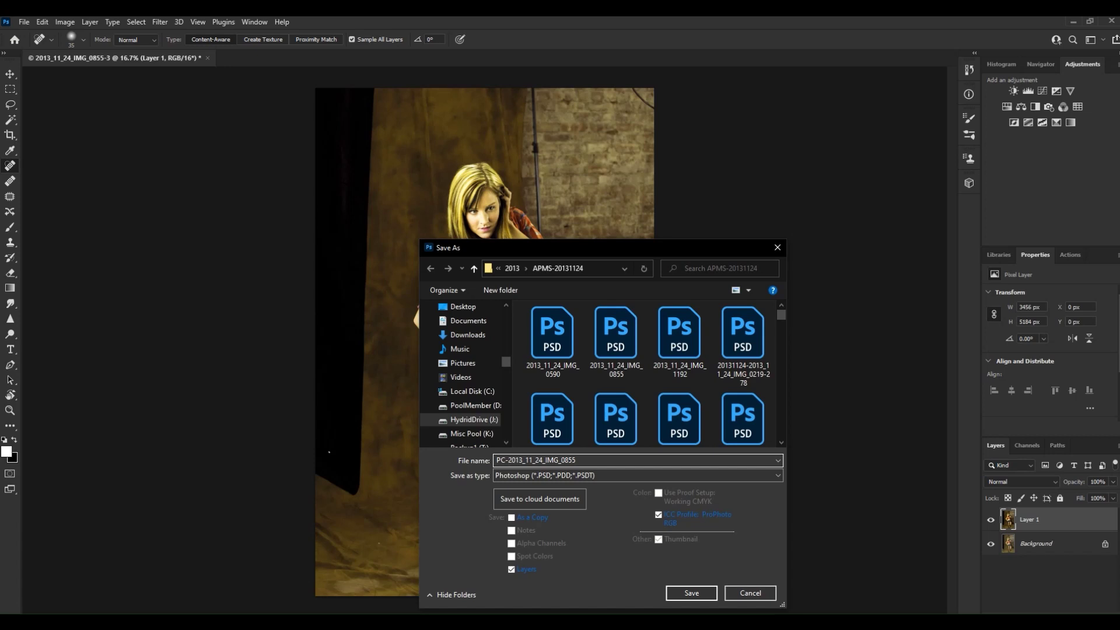
{"action": "left_click", "coordinate": [694, 592]}
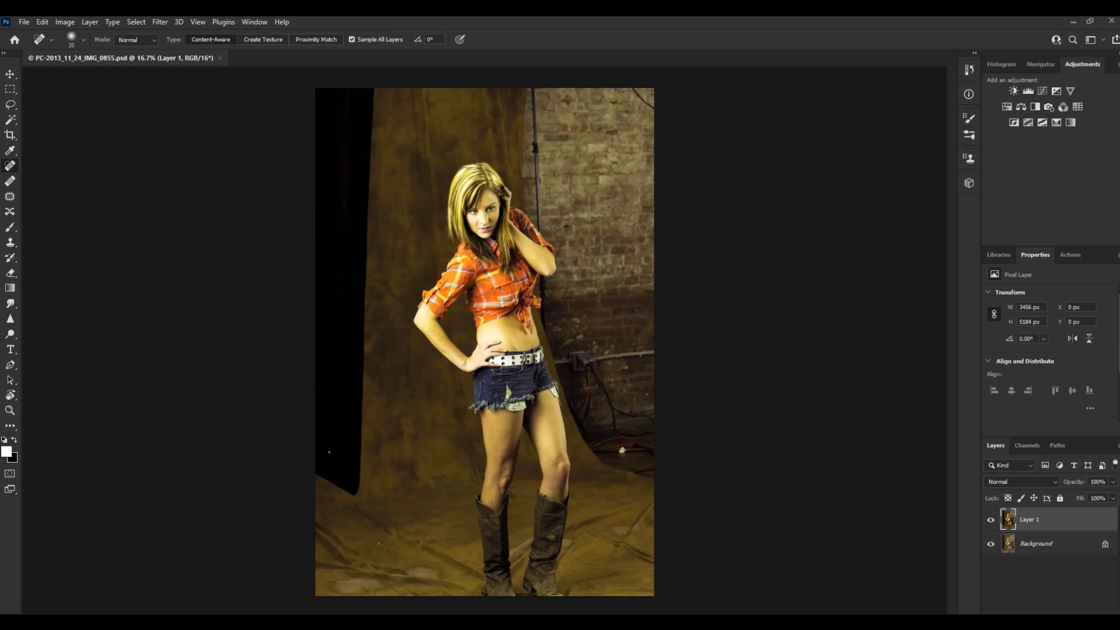
In Lightroom's Library grid, choose Export > Export... from a portrait thumbnail's context menu
{"action": "key", "text": "alt+Tab"}
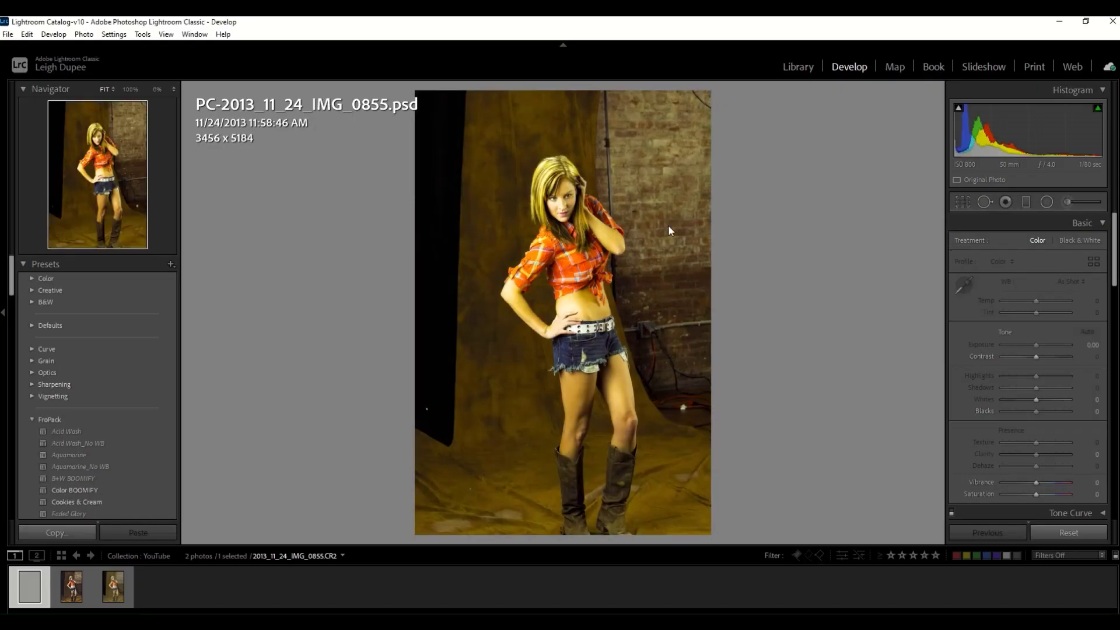
{"action": "left_click", "coordinate": [796, 66]}
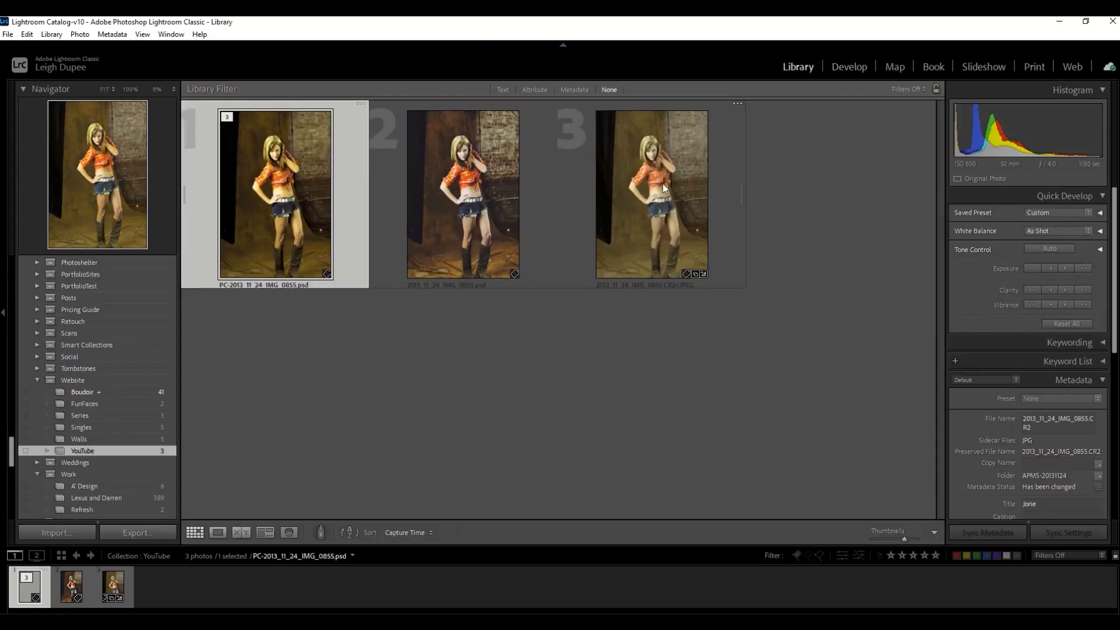
{"action": "right_click", "coordinate": [662, 184]}
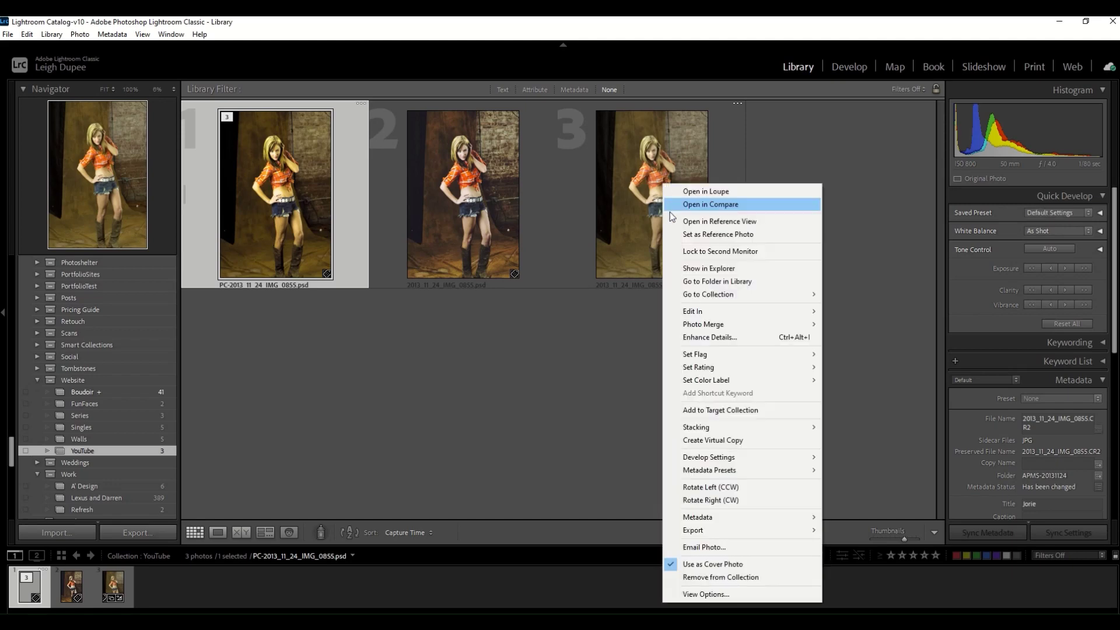
{"action": "mouse_move", "coordinate": [716, 534]}
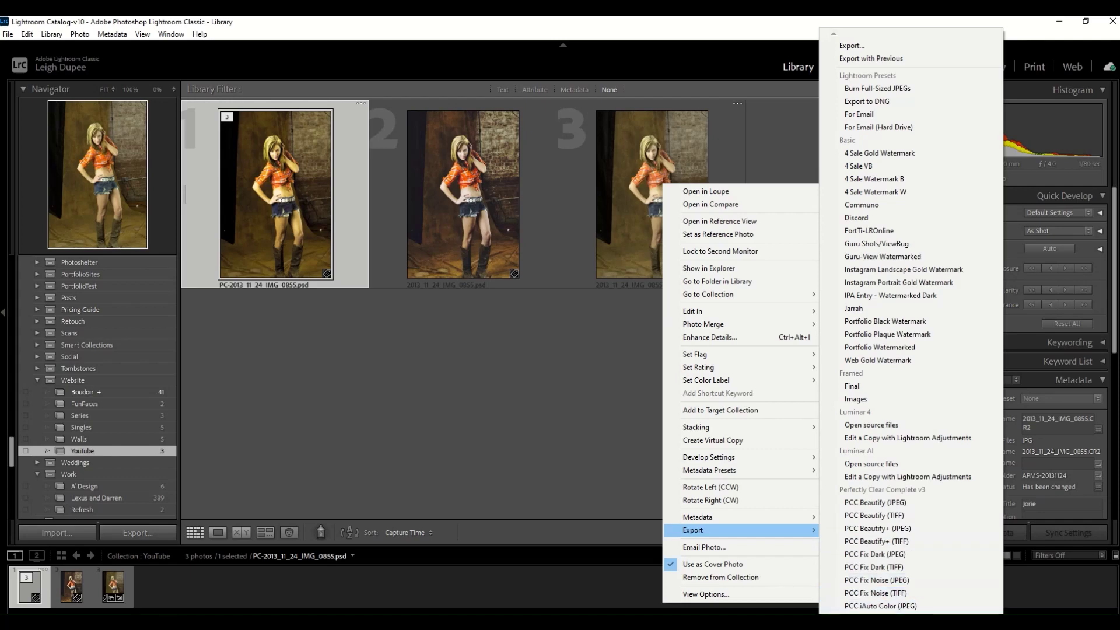
{"action": "scroll", "coordinate": [905, 583], "scroll_direction": "down", "scroll_amount": 3}
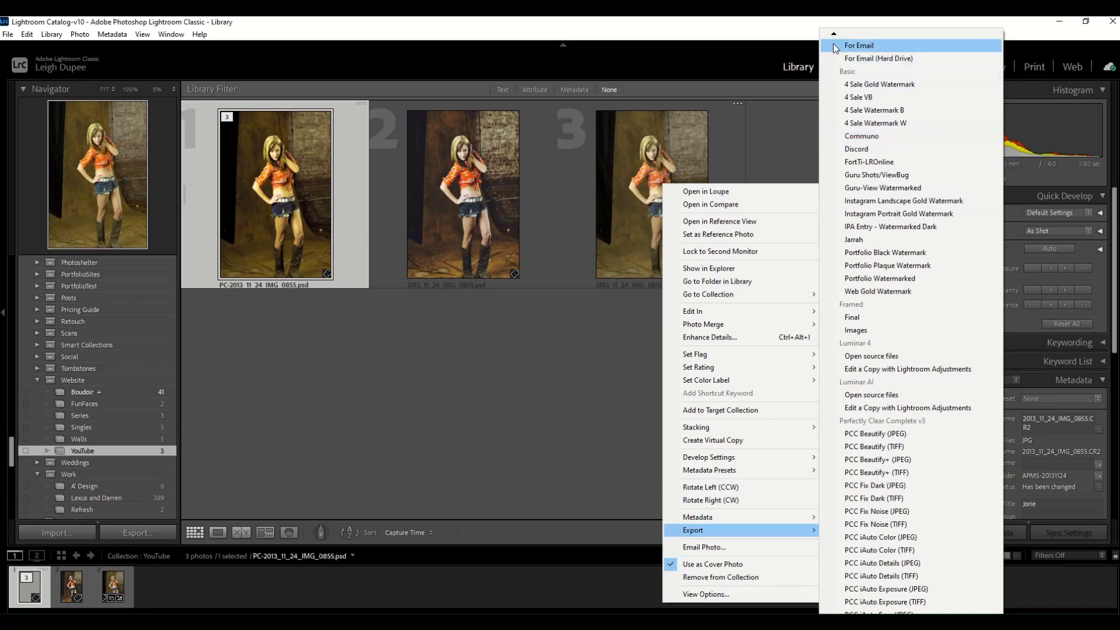
{"action": "mouse_move", "coordinate": [832, 33]}
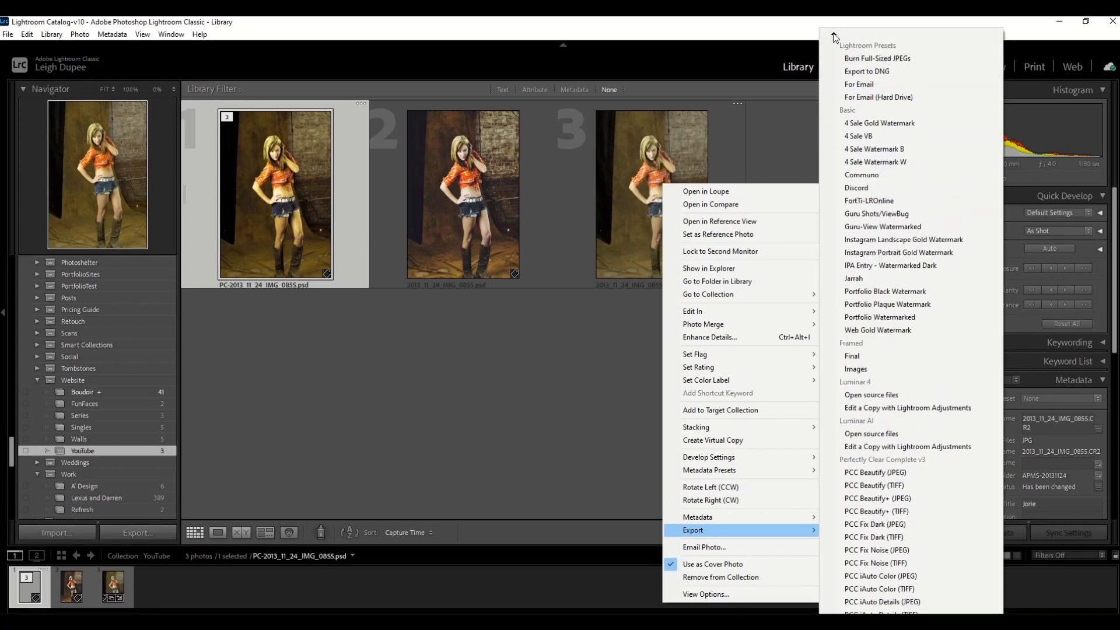
{"action": "left_click", "coordinate": [841, 44]}
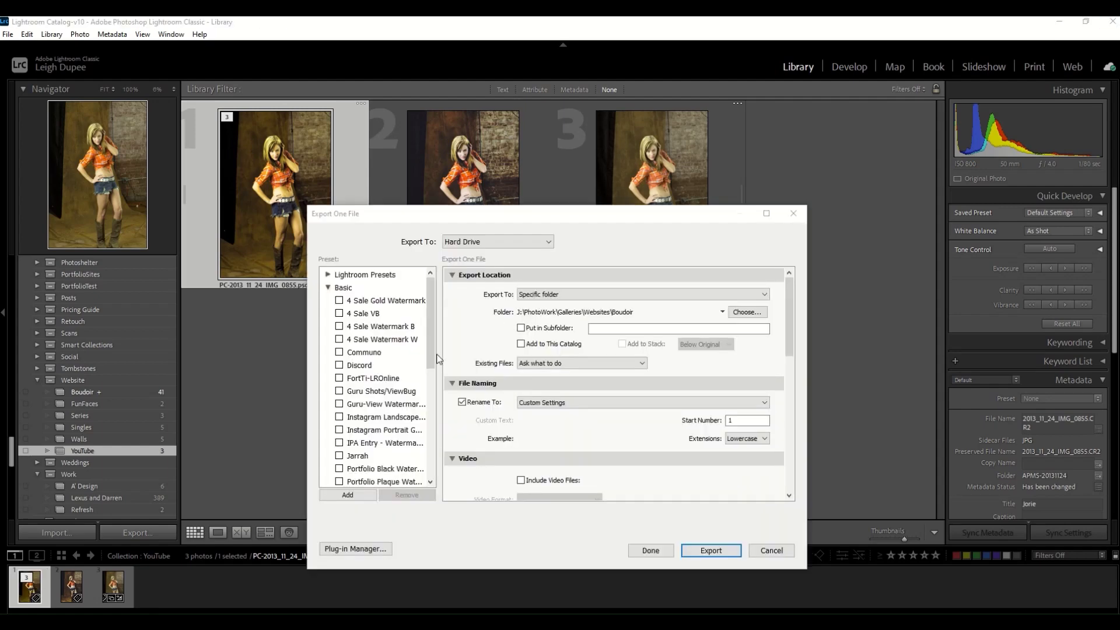
Collapse the Basic and Work groups and select the PCC Vivid (TIFF) preset under Perfectly Clear Complete
{"action": "left_click", "coordinate": [329, 288]}
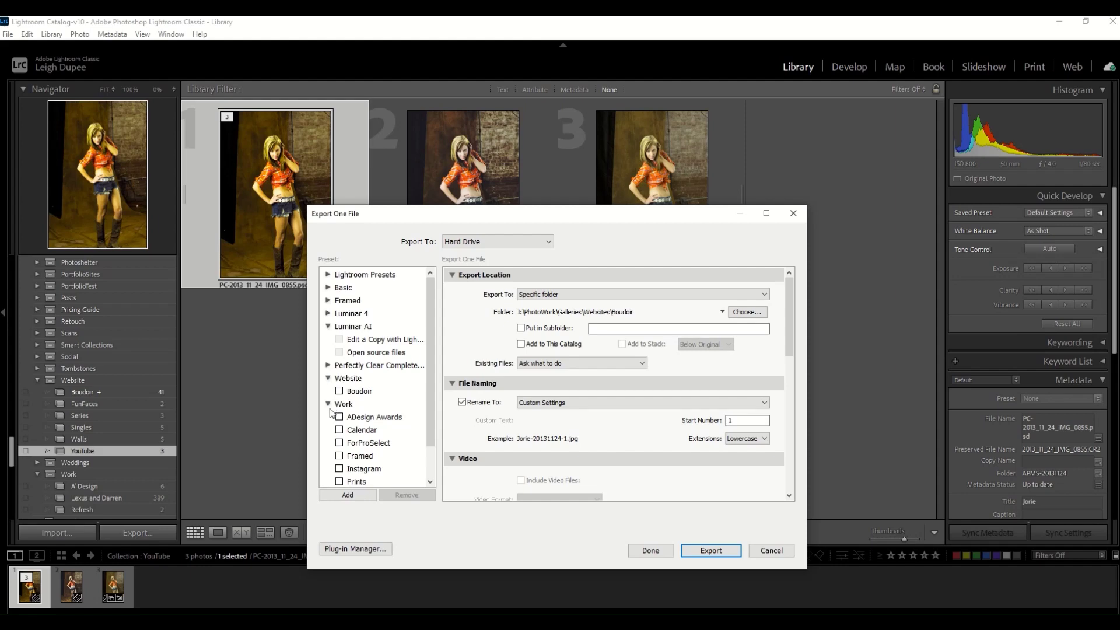
{"action": "left_click", "coordinate": [328, 404]}
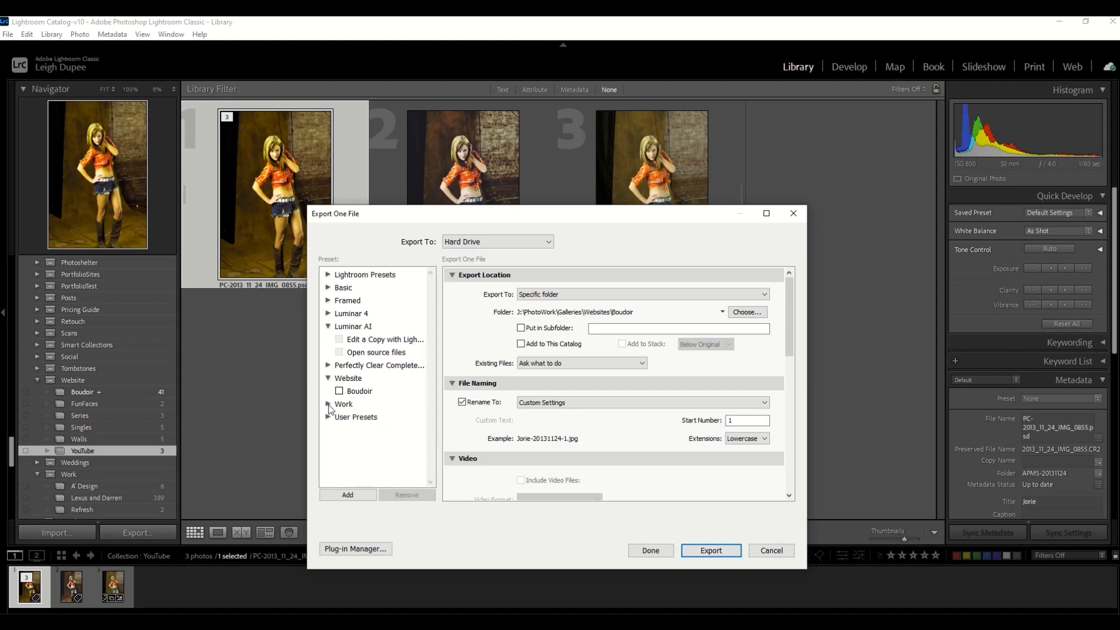
{"action": "left_click", "coordinate": [328, 365]}
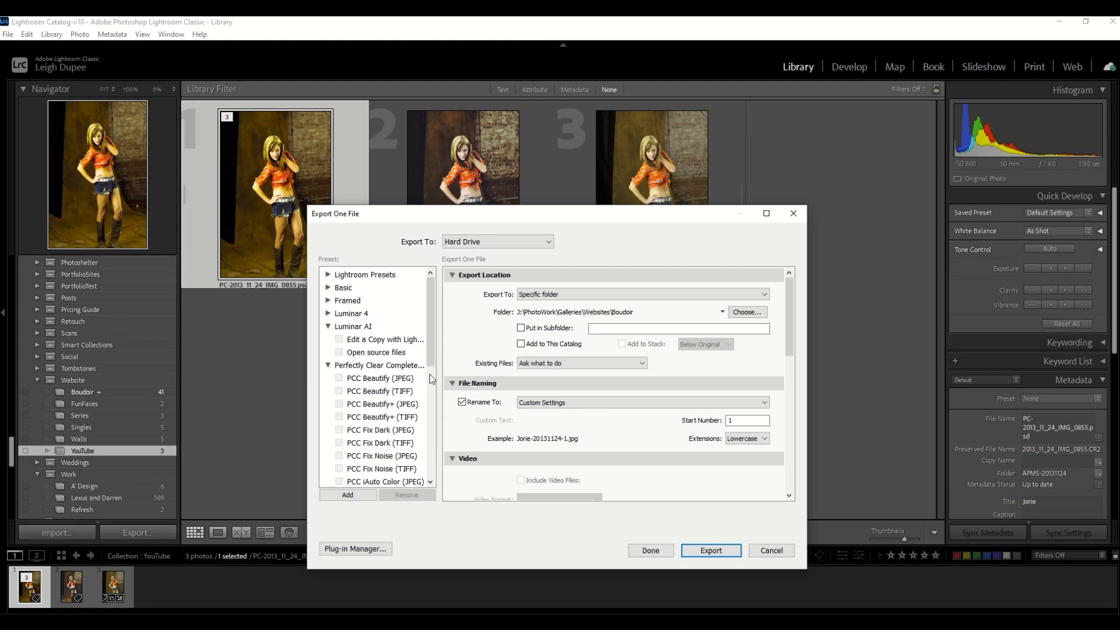
{"action": "left_click_drag", "start_coordinate": [430, 355], "coordinate": [438, 464]}
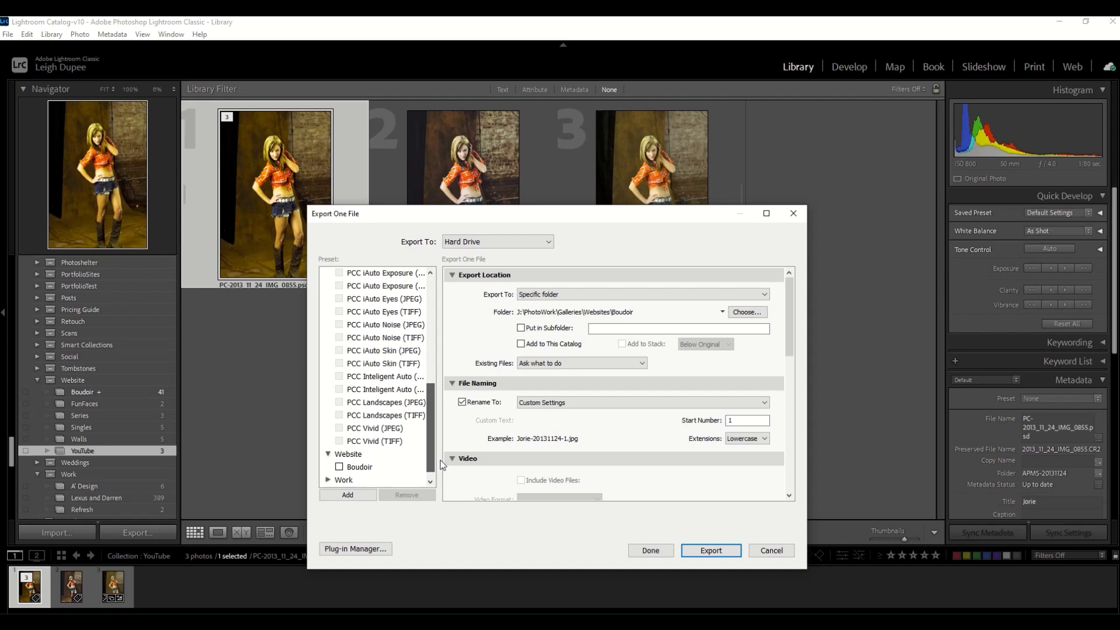
{"action": "left_click", "coordinate": [400, 442]}
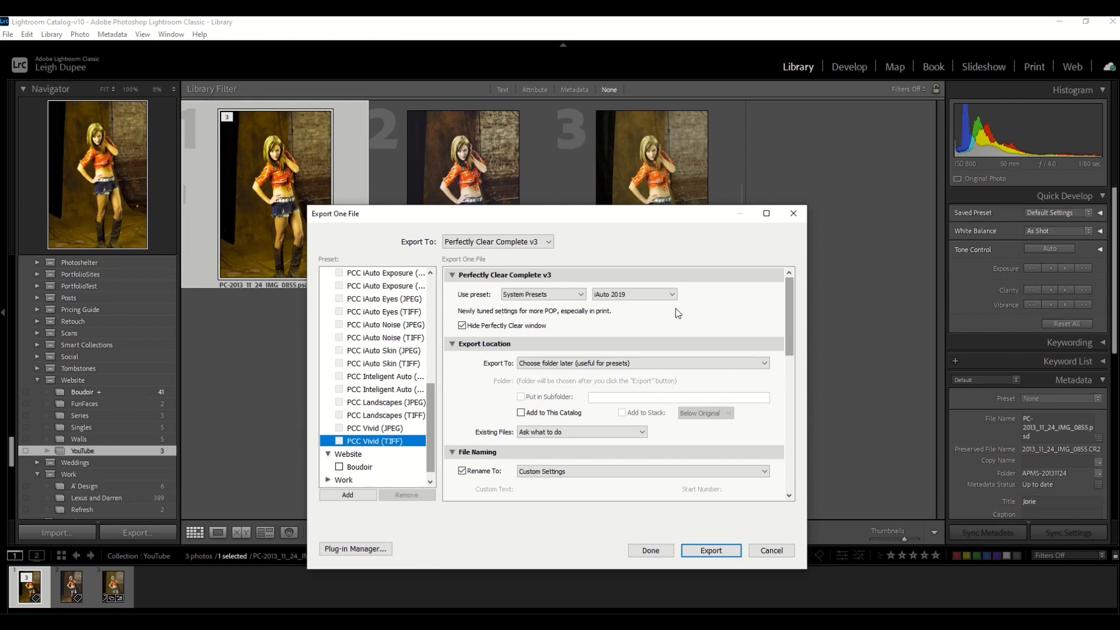
Set Use preset to User Presets, browse the preset list, then collapse the Perfectly Clear section
{"action": "left_click", "coordinate": [584, 298]}
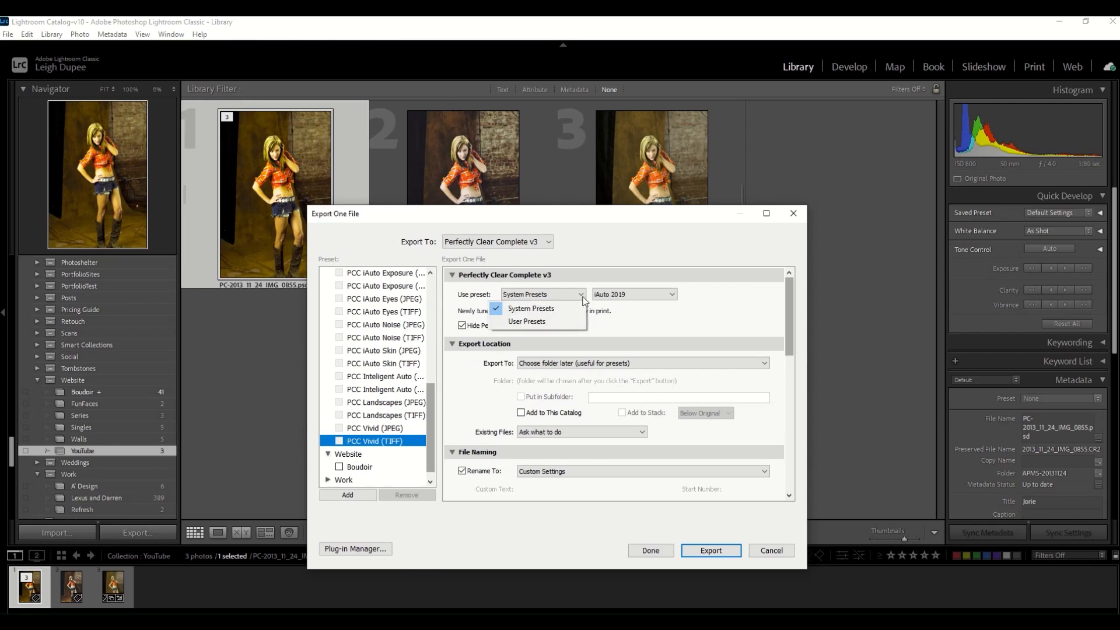
{"action": "left_click", "coordinate": [567, 322]}
{"action": "left_click", "coordinate": [639, 300]}
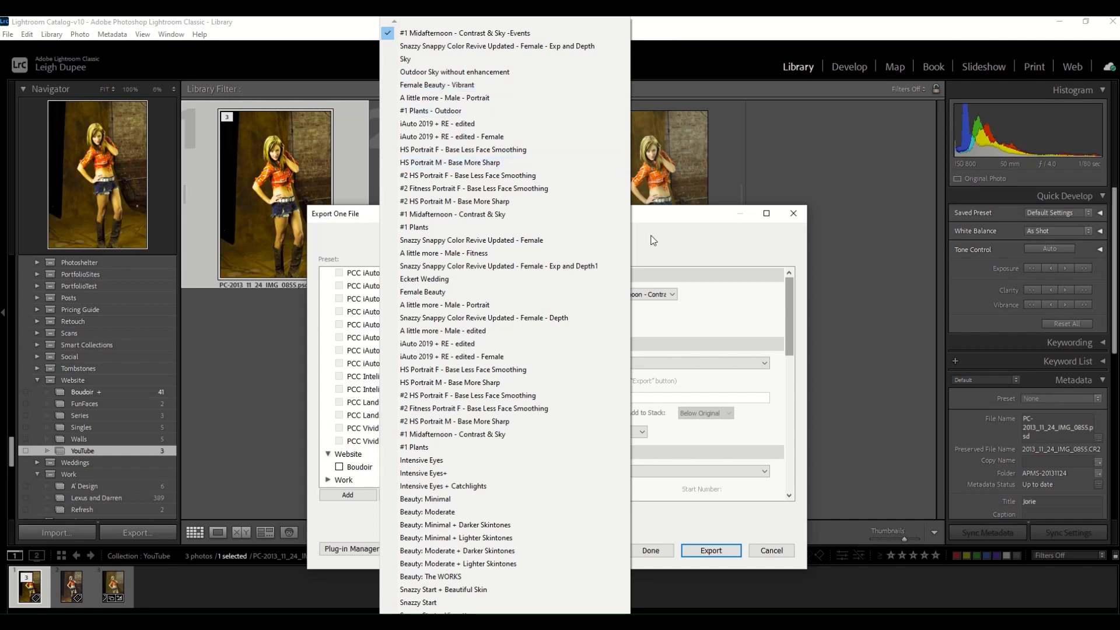
{"action": "left_click", "coordinate": [677, 268]}
{"action": "left_click", "coordinate": [677, 270]}
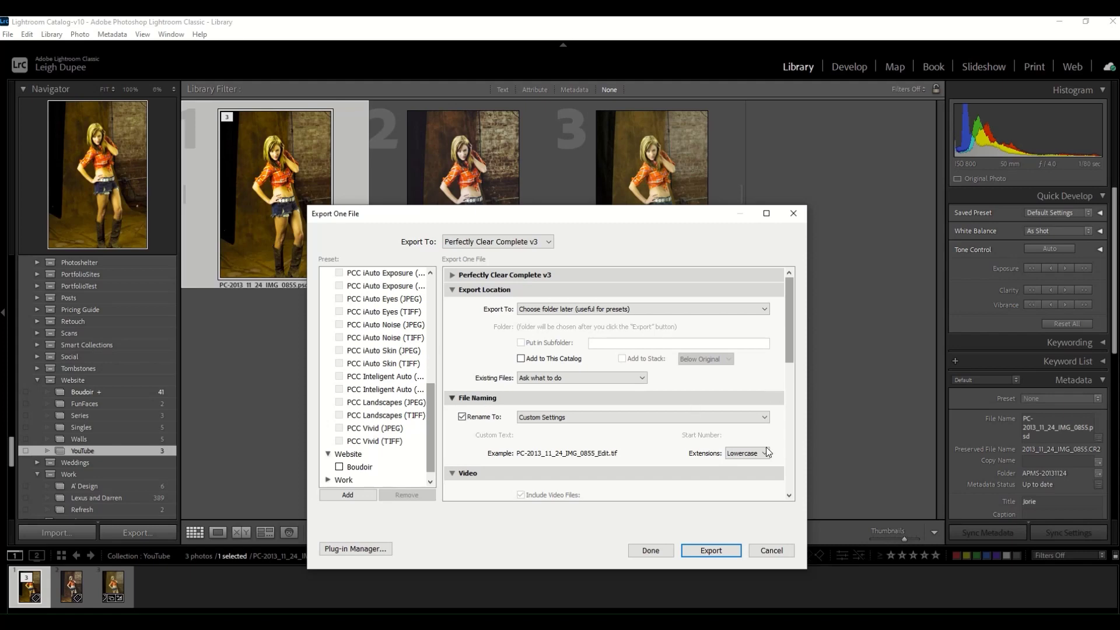
Confirm TIFF as the Image Format, then cancel the export
{"action": "left_click_drag", "start_coordinate": [791, 344], "coordinate": [785, 447]}
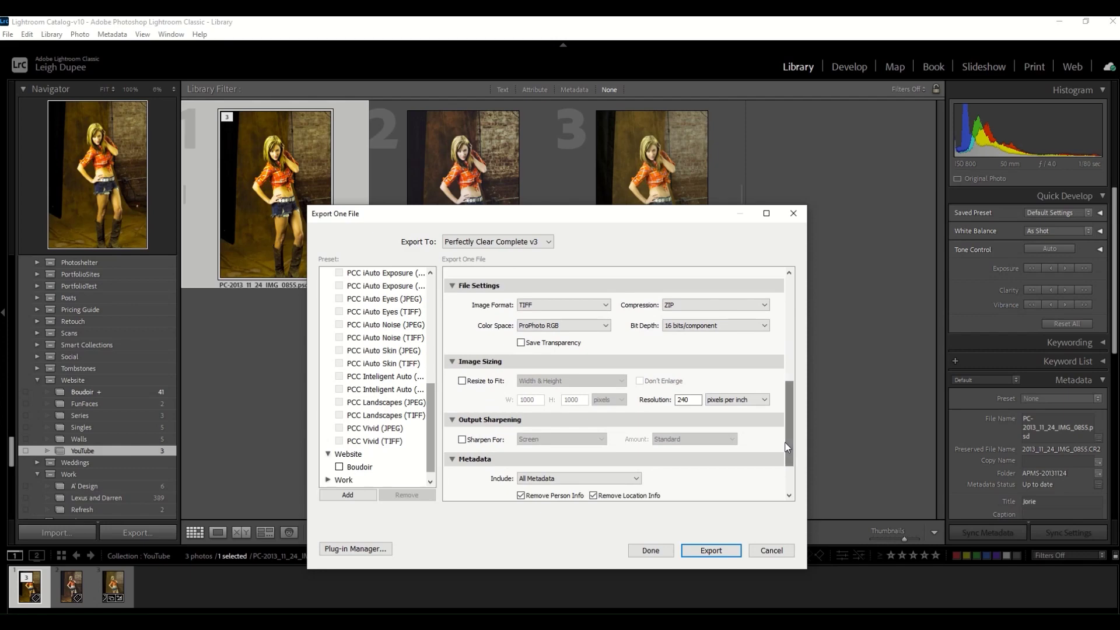
{"action": "left_click", "coordinate": [606, 305]}
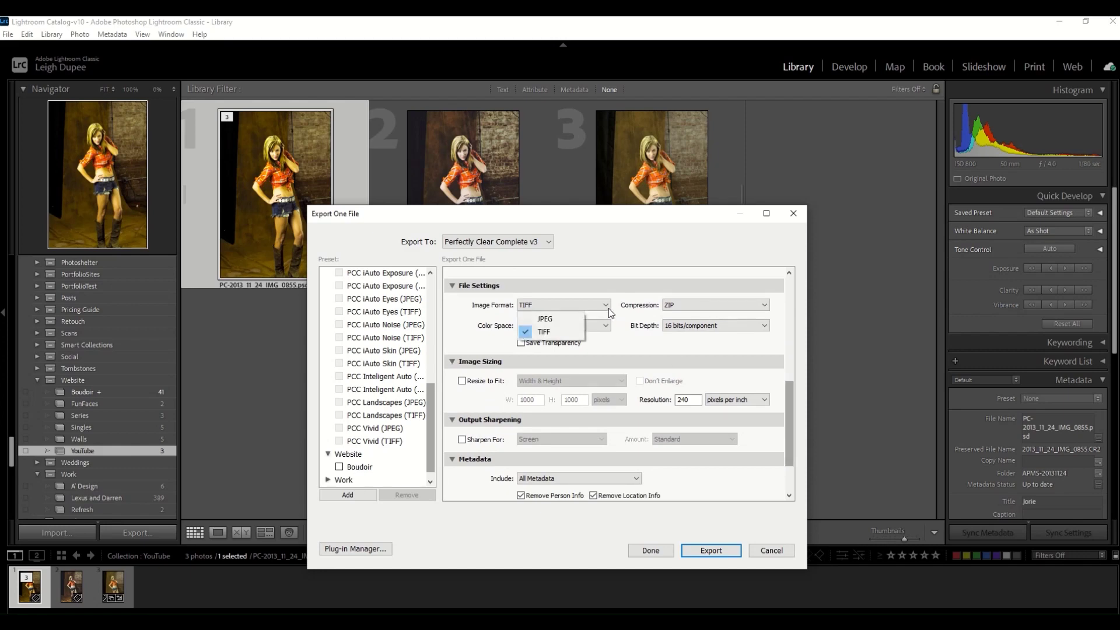
{"action": "left_click", "coordinate": [664, 277]}
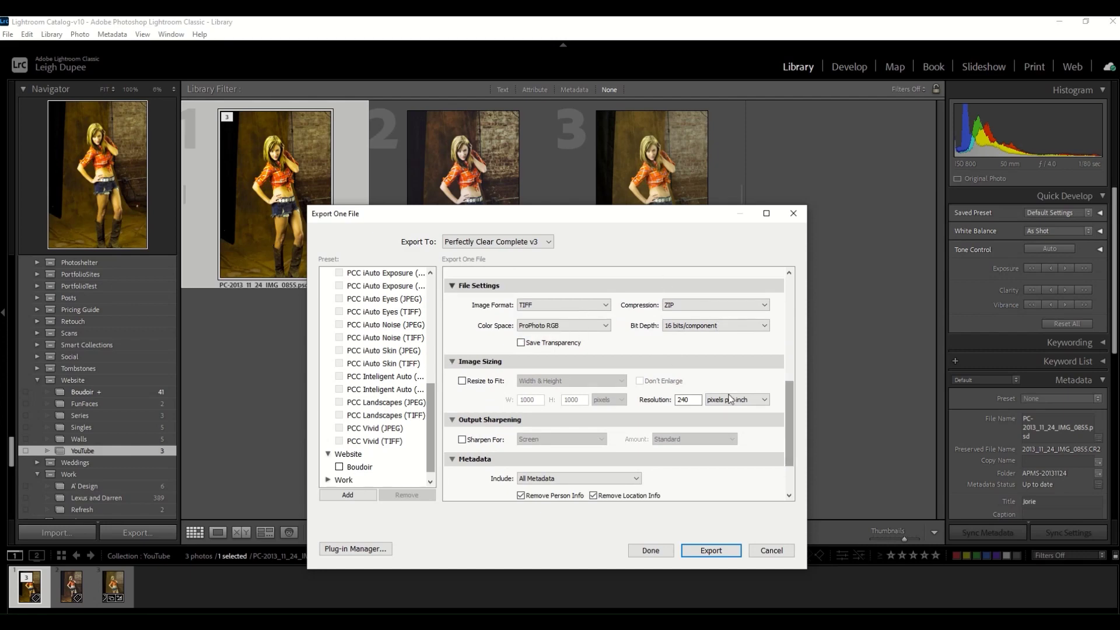
{"action": "left_click", "coordinate": [761, 554]}
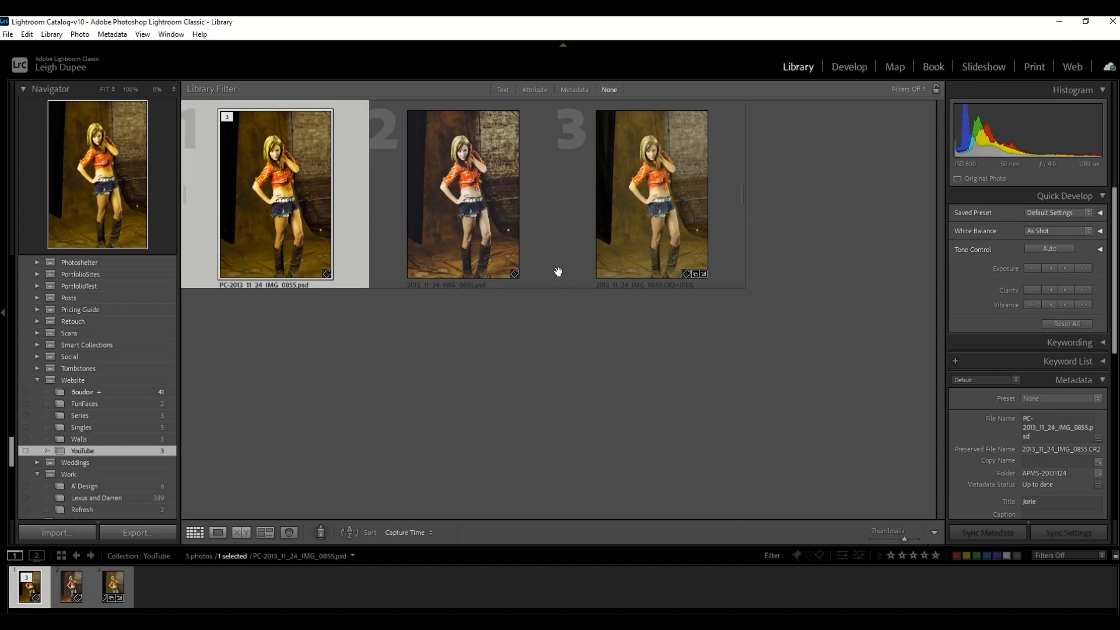
{"action": "left_click", "coordinate": [482, 225], "text": "shift"}
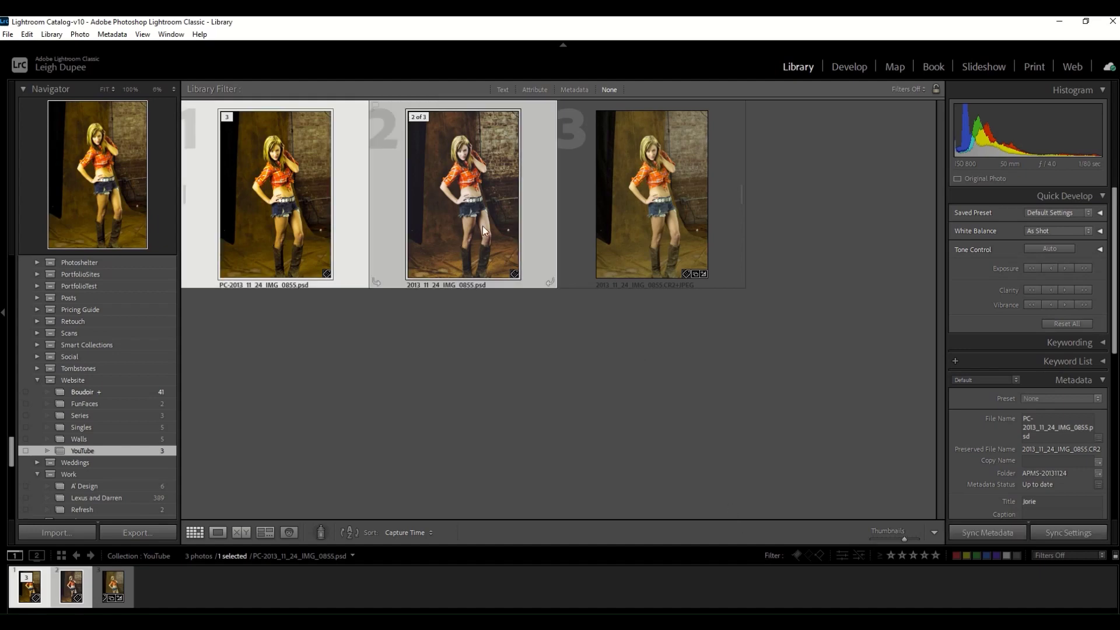
{"action": "left_click", "coordinate": [242, 535]}
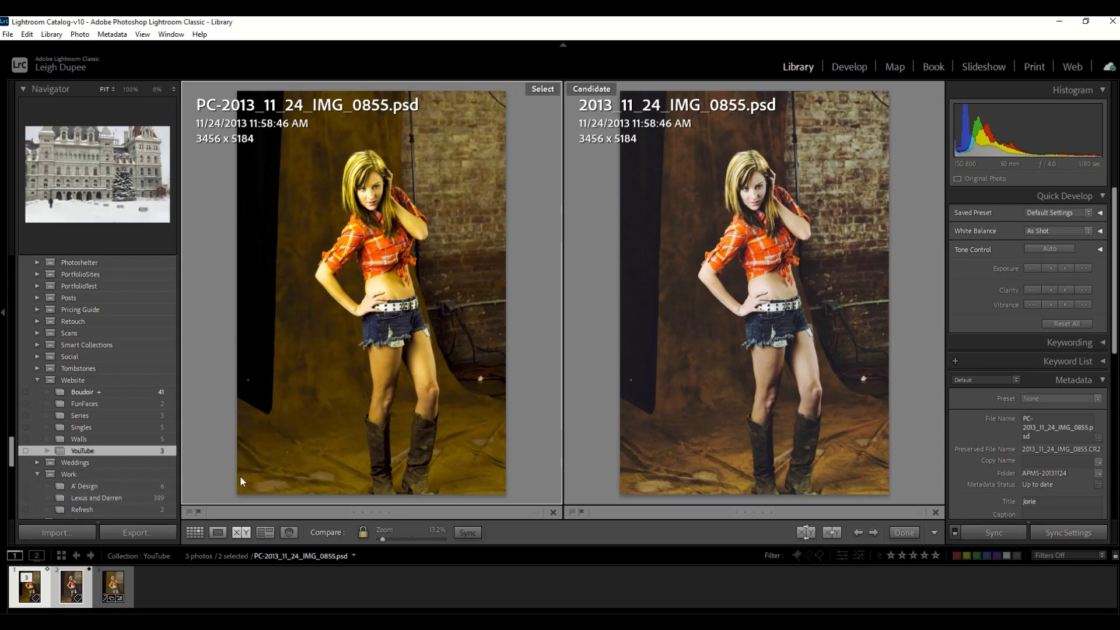
{"action": "left_click", "coordinate": [195, 532]}
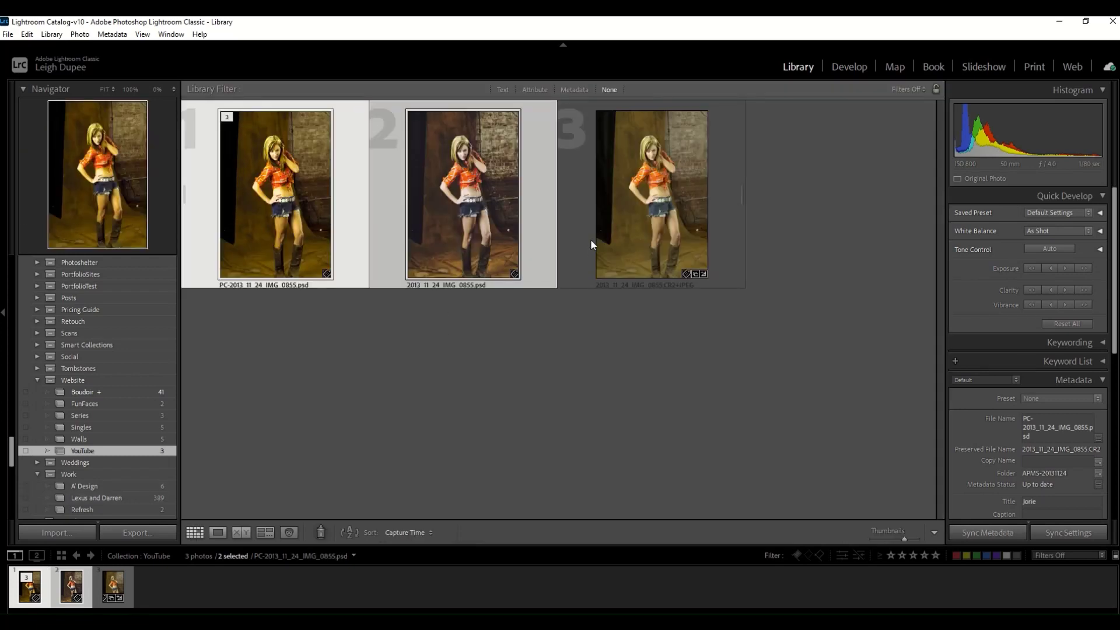
Send the third, unedited photo from Lightroom to Photoshop 2021 for editing as 0855-4
{"action": "right_click", "coordinate": [638, 247]}
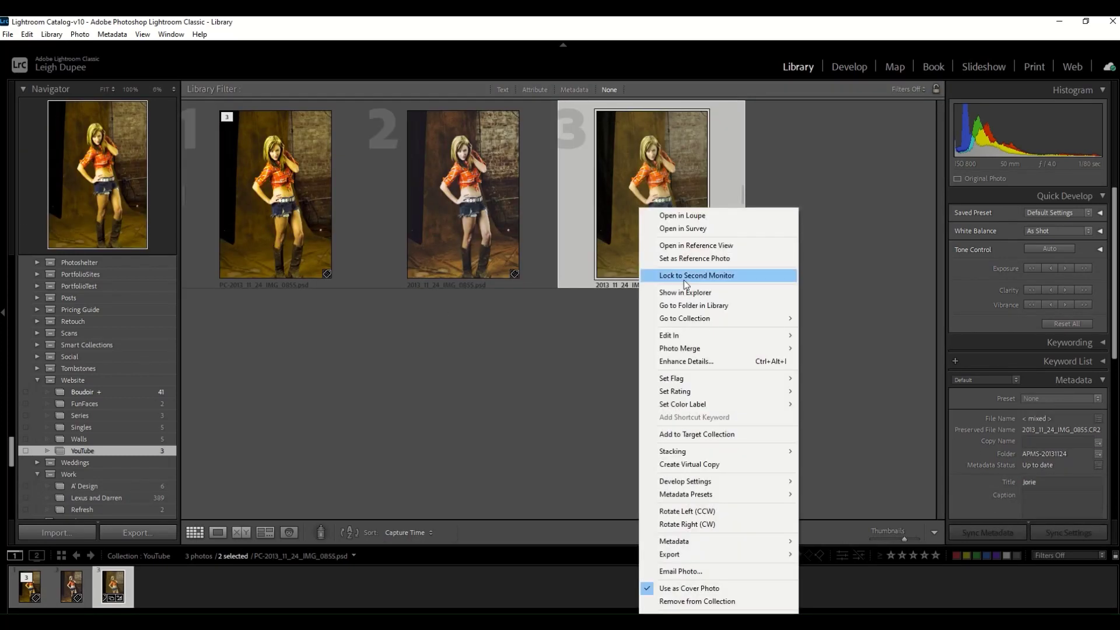
{"action": "mouse_move", "coordinate": [694, 336]}
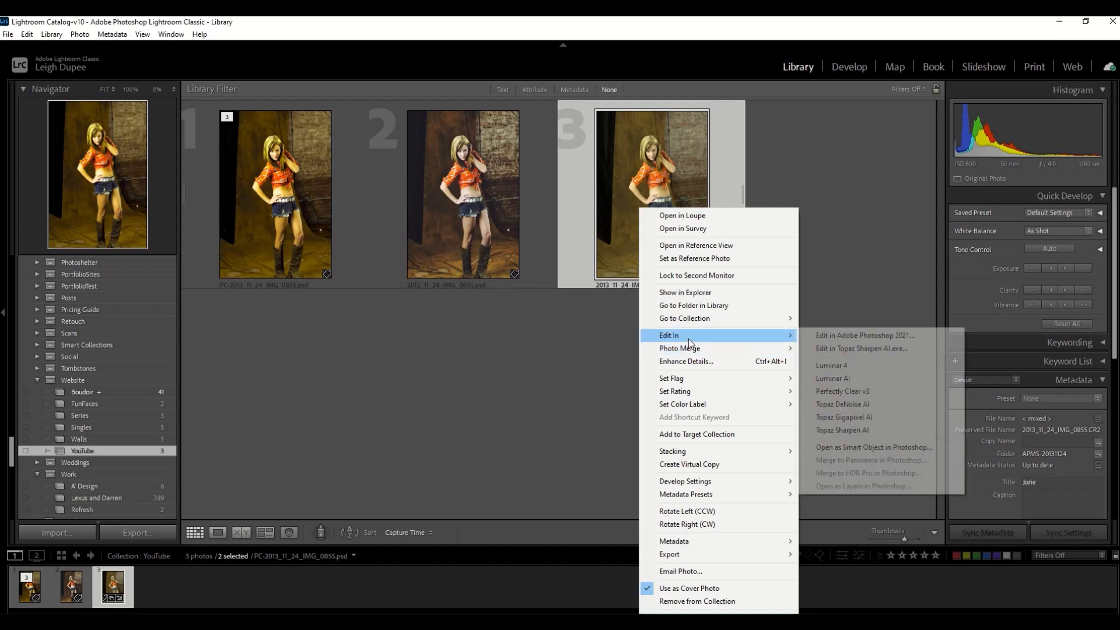
{"action": "left_click", "coordinate": [841, 335]}
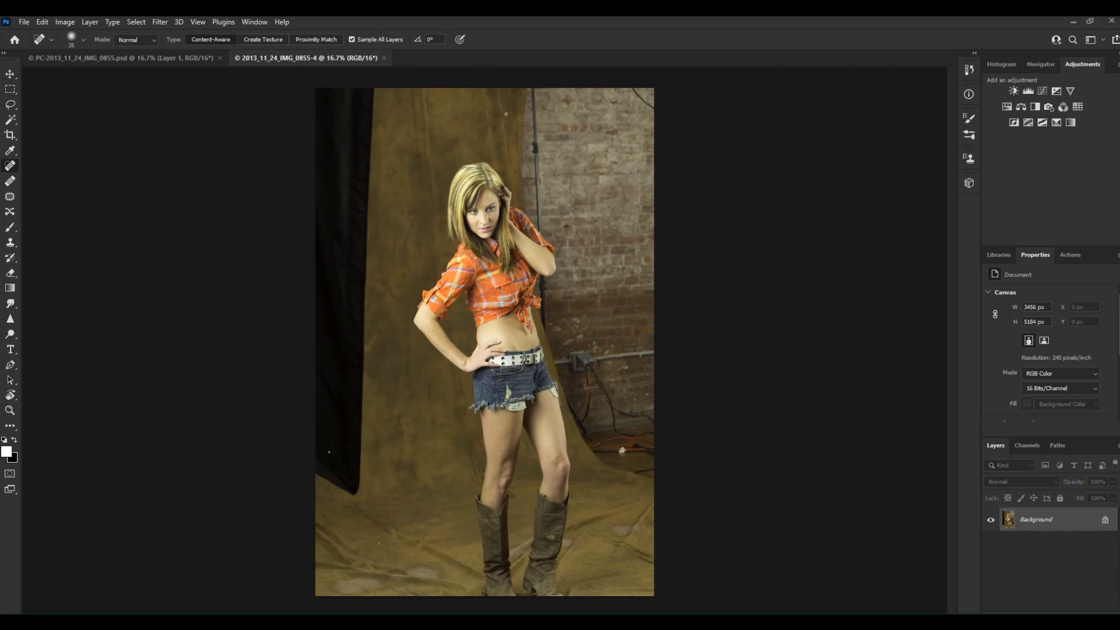
Bring up Neural Filters from the Filter menu for the 0855-4 image
{"action": "left_click", "coordinate": [160, 22]}
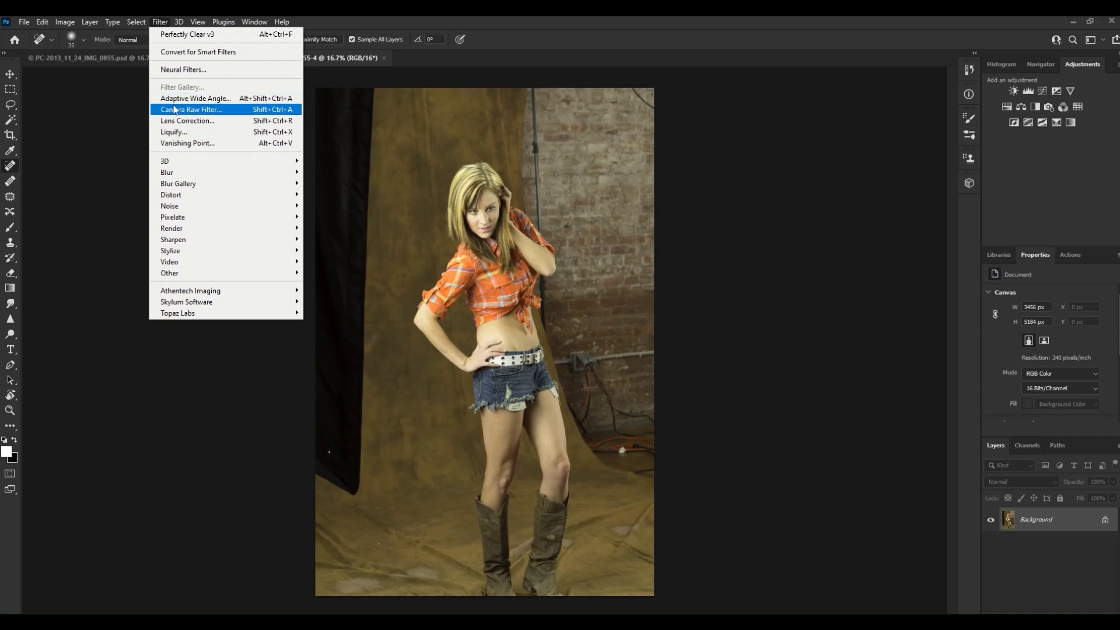
{"action": "left_click", "coordinate": [167, 70]}
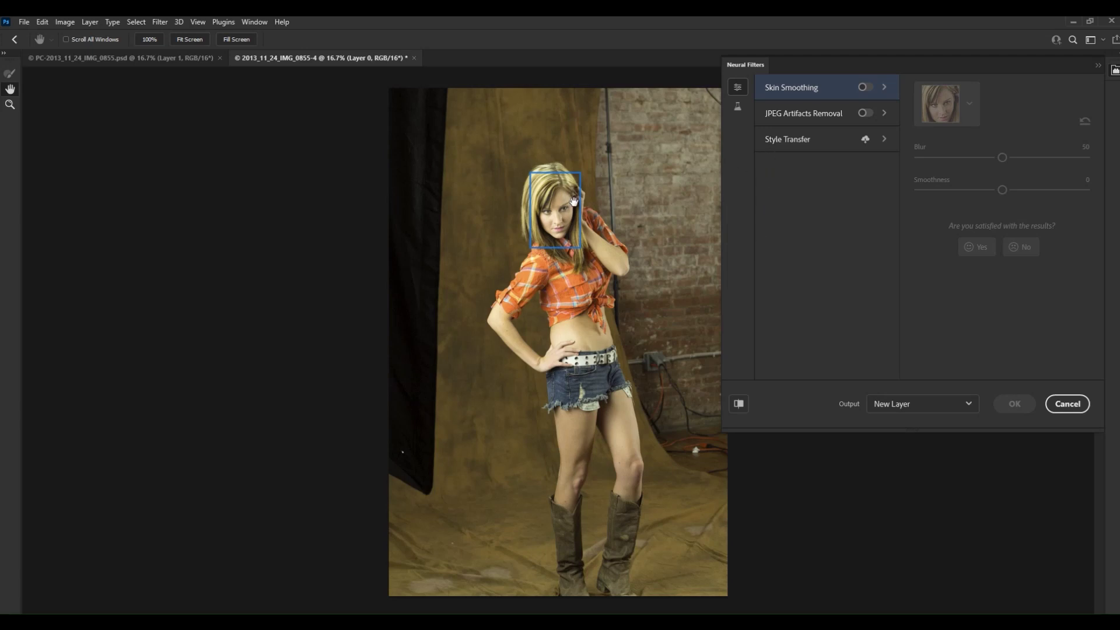
Turn on Skin Smoothing and JPEG Artifacts Removal, and download the Style Transfer filter
{"action": "left_click", "coordinate": [866, 88]}
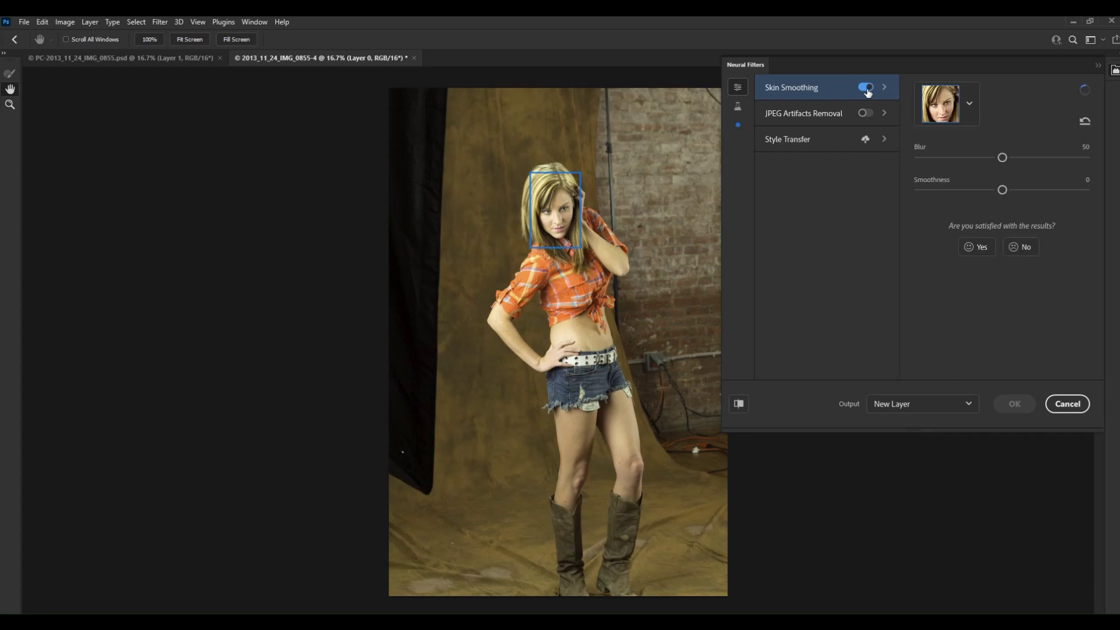
{"action": "left_click", "coordinate": [865, 113]}
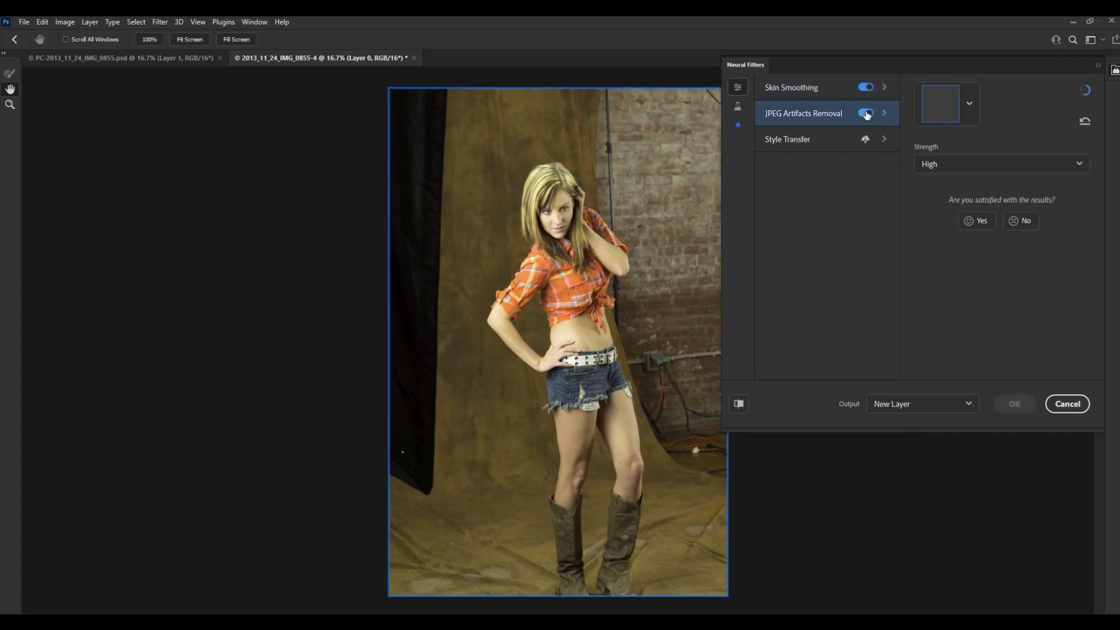
{"action": "left_click", "coordinate": [863, 140]}
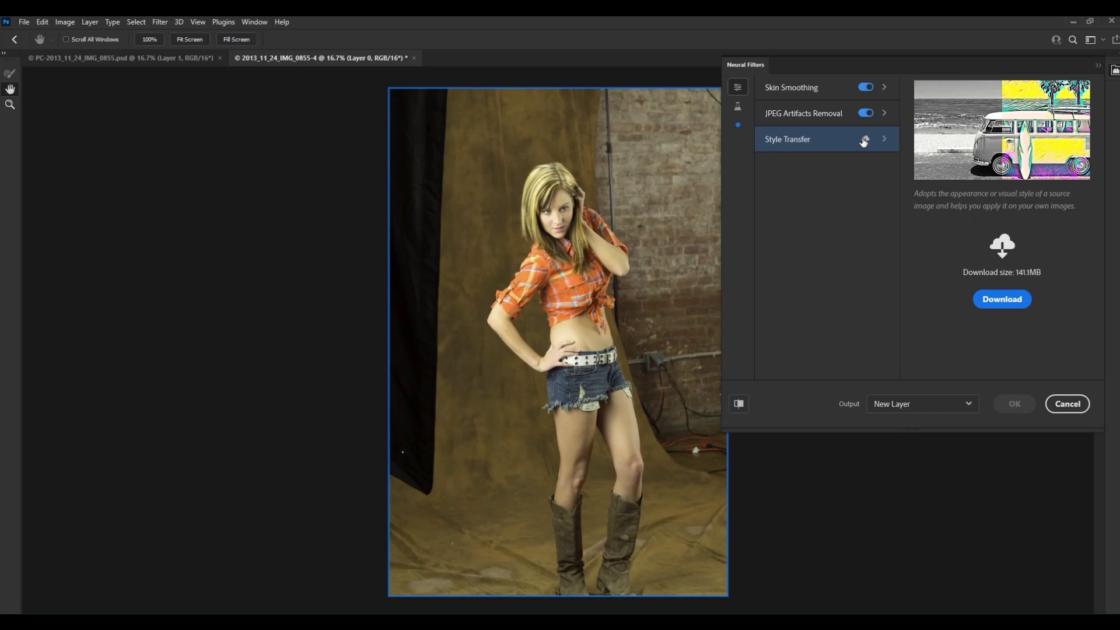
{"action": "left_click", "coordinate": [998, 299]}
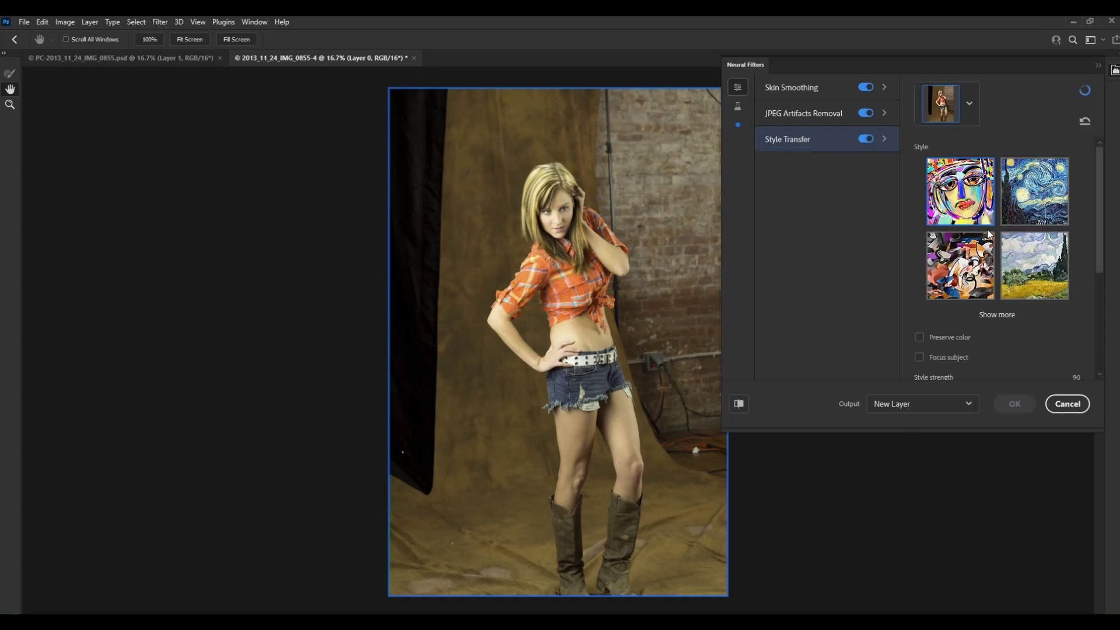
Try The Scream and colourful eye painting styles, compare with the original, then disable Style Transfer
{"action": "scroll", "coordinate": [987, 232], "scroll_direction": "down", "scroll_amount": 3}
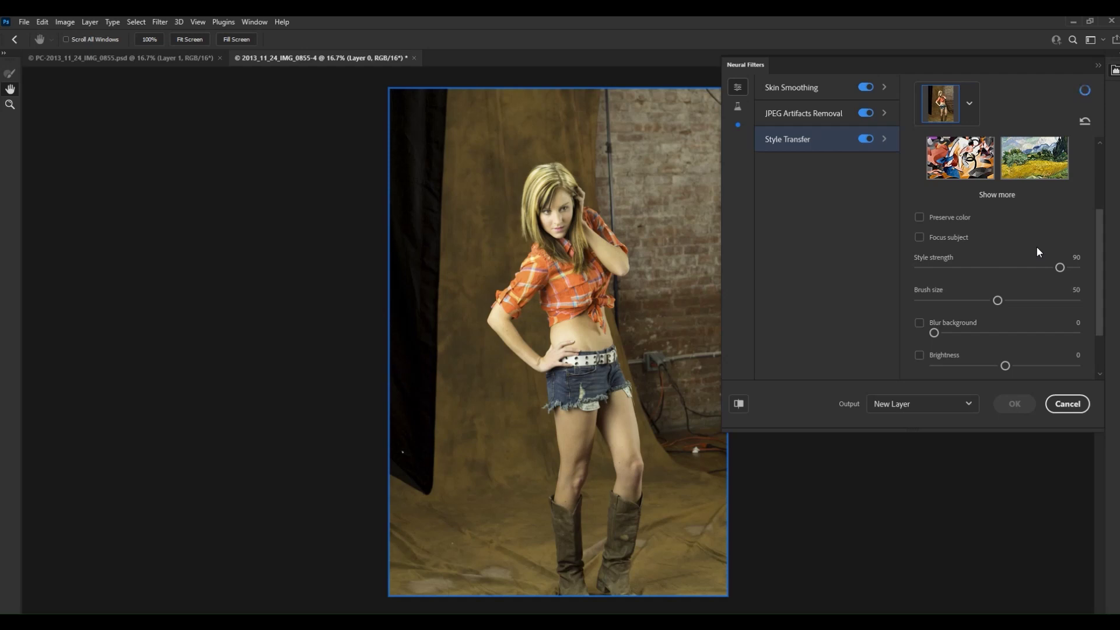
{"action": "scroll", "coordinate": [1037, 252], "scroll_direction": "up", "scroll_amount": 3}
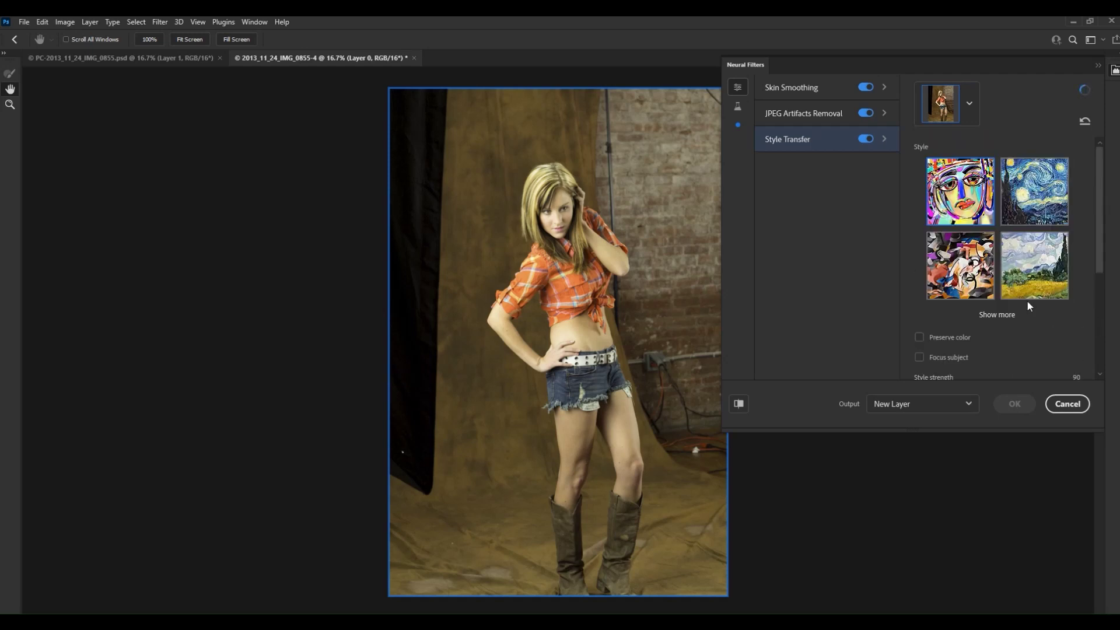
{"action": "left_click", "coordinate": [1006, 319]}
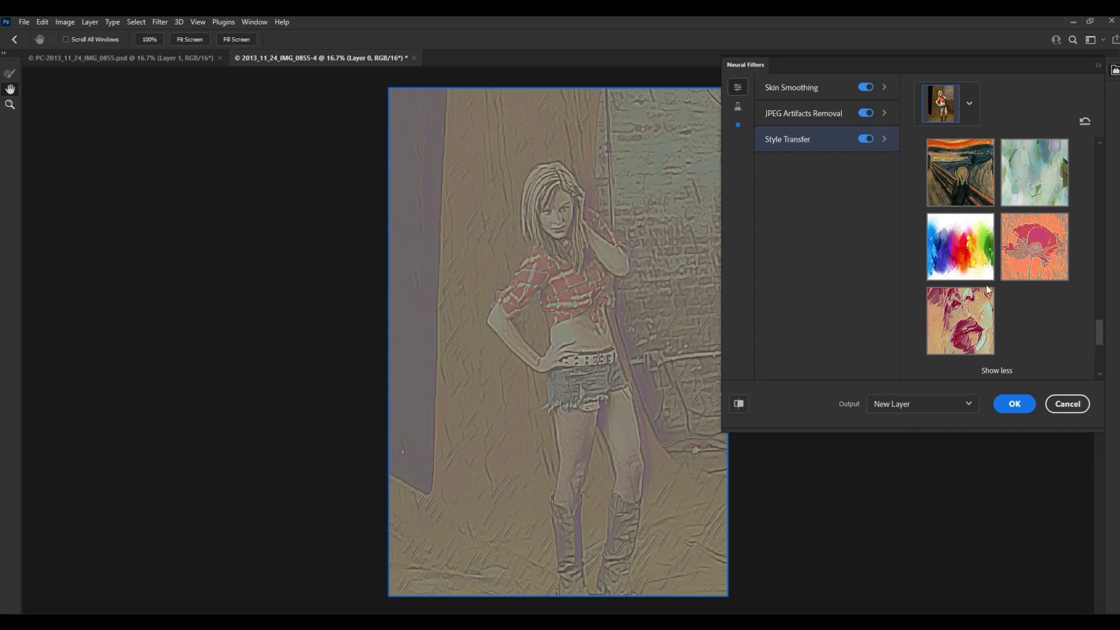
{"action": "scroll", "coordinate": [984, 264], "scroll_direction": "up", "scroll_amount": 3}
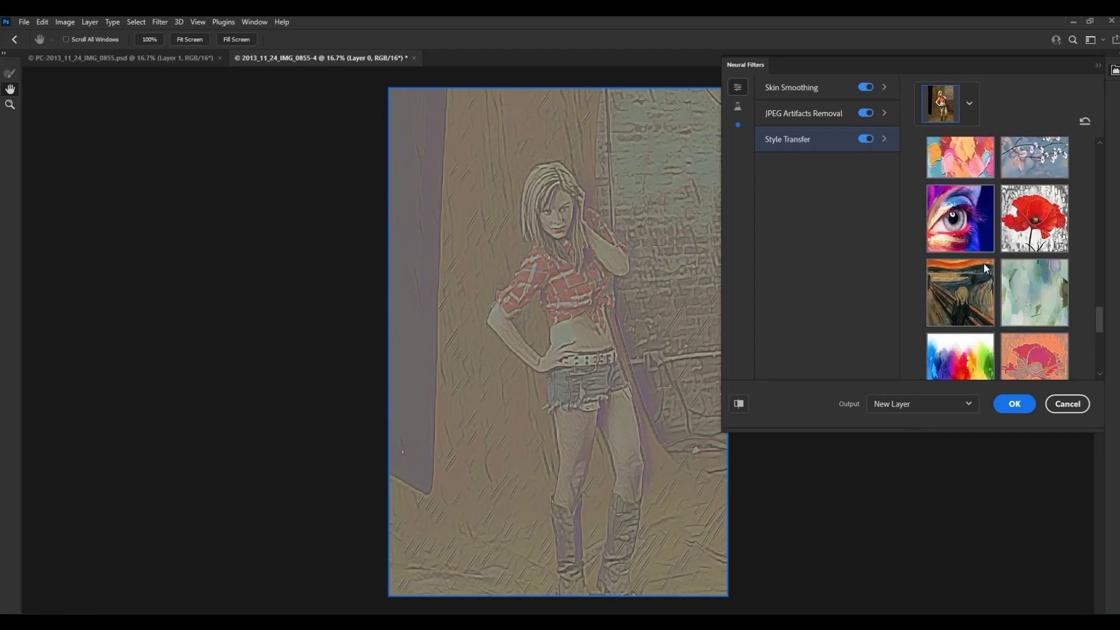
{"action": "left_click", "coordinate": [979, 295]}
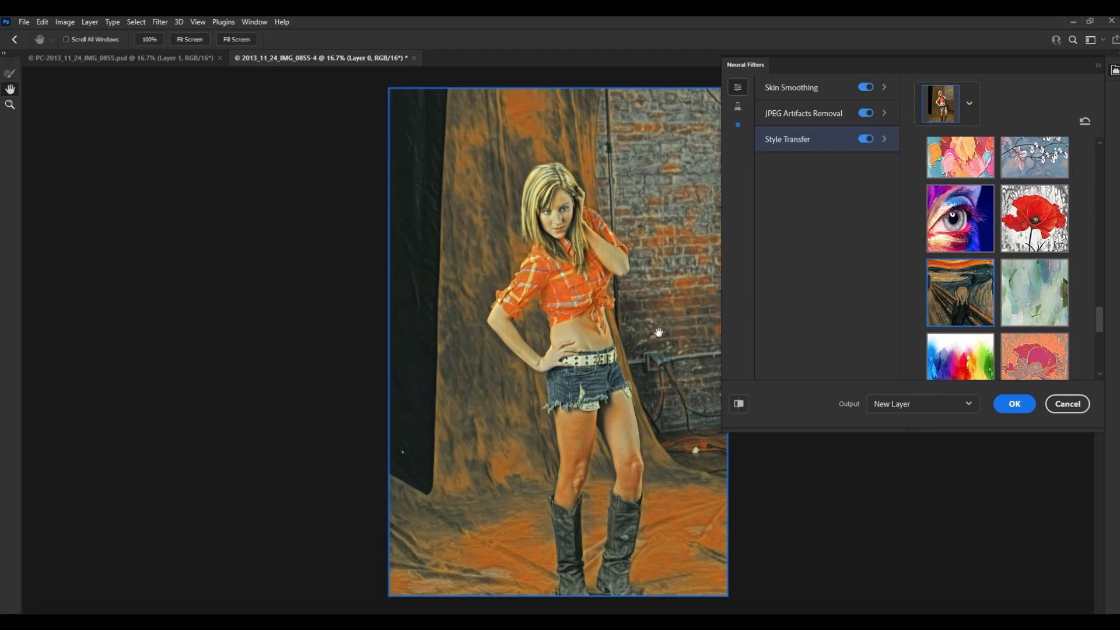
{"action": "left_click", "coordinate": [739, 404]}
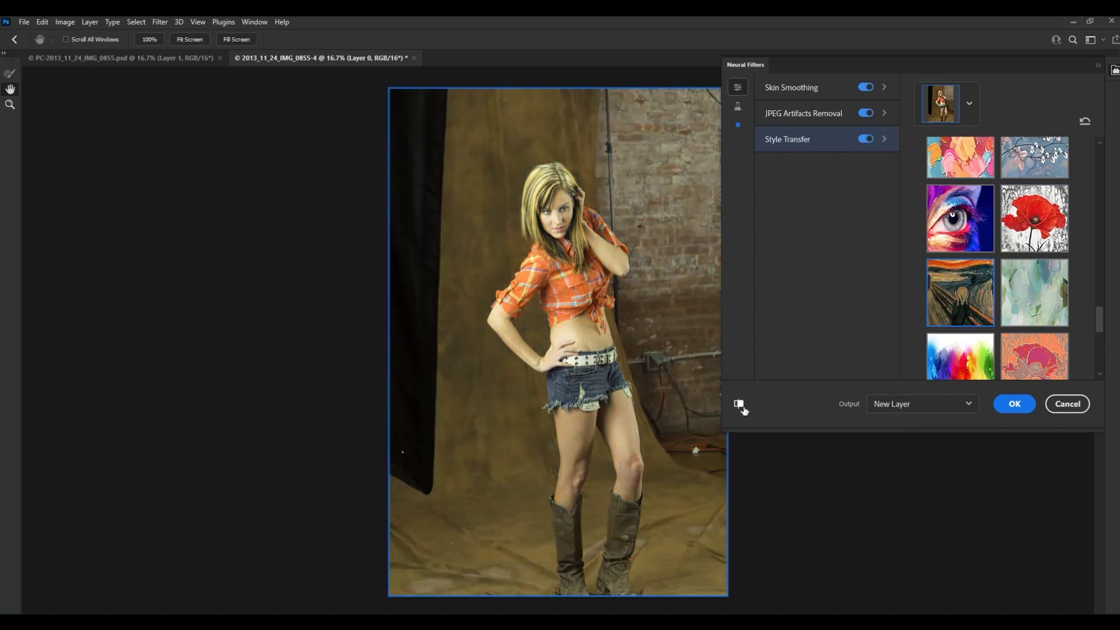
{"action": "left_click", "coordinate": [739, 404]}
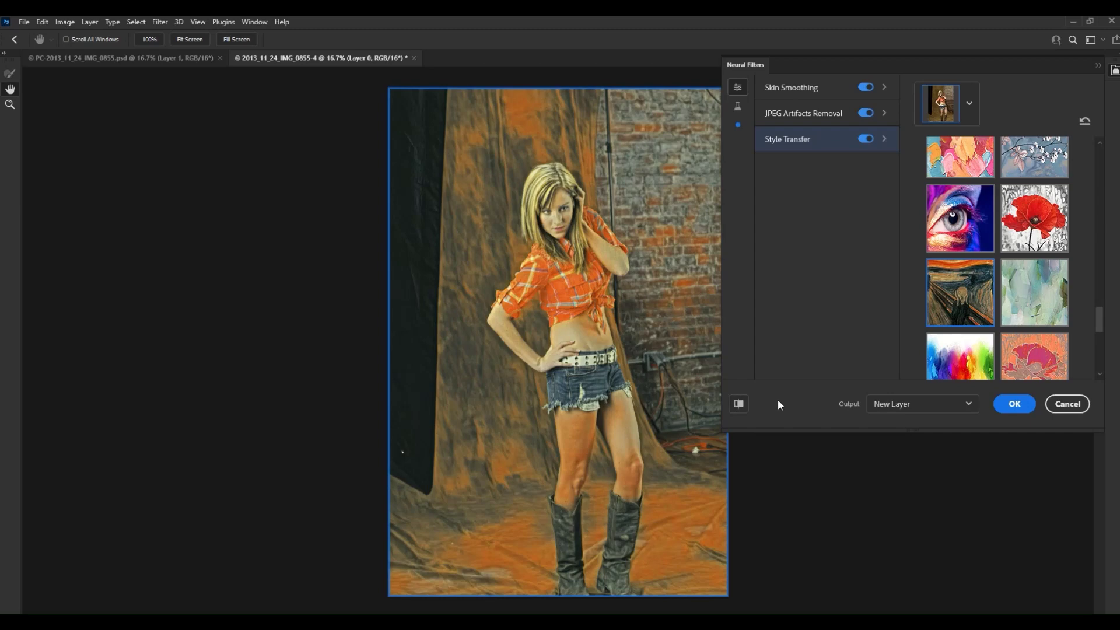
{"action": "left_click", "coordinate": [989, 225]}
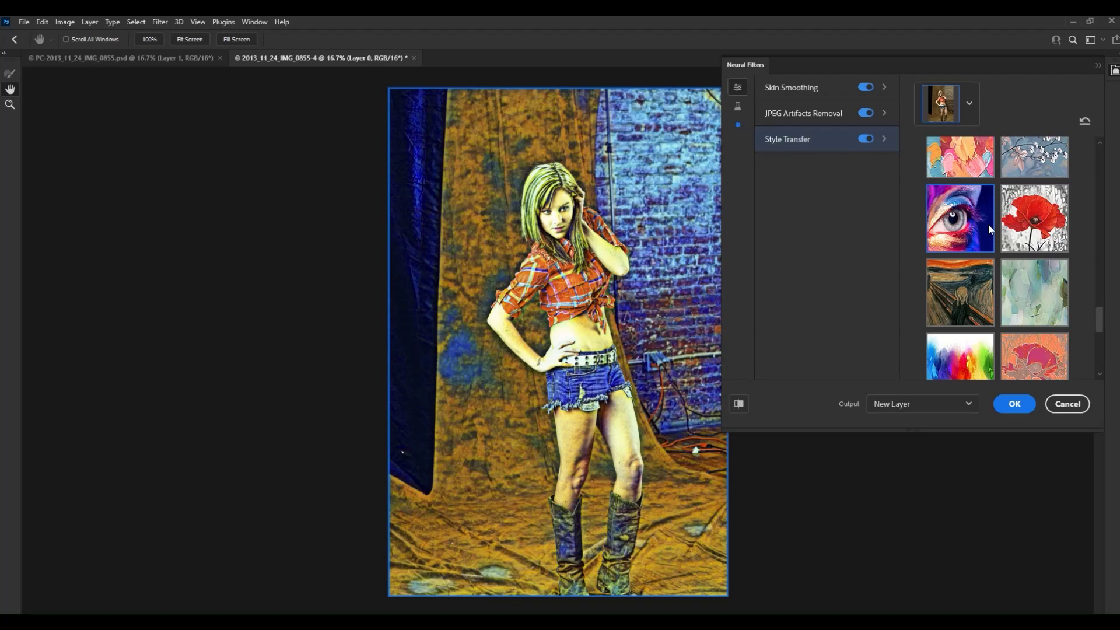
{"action": "left_click", "coordinate": [864, 139]}
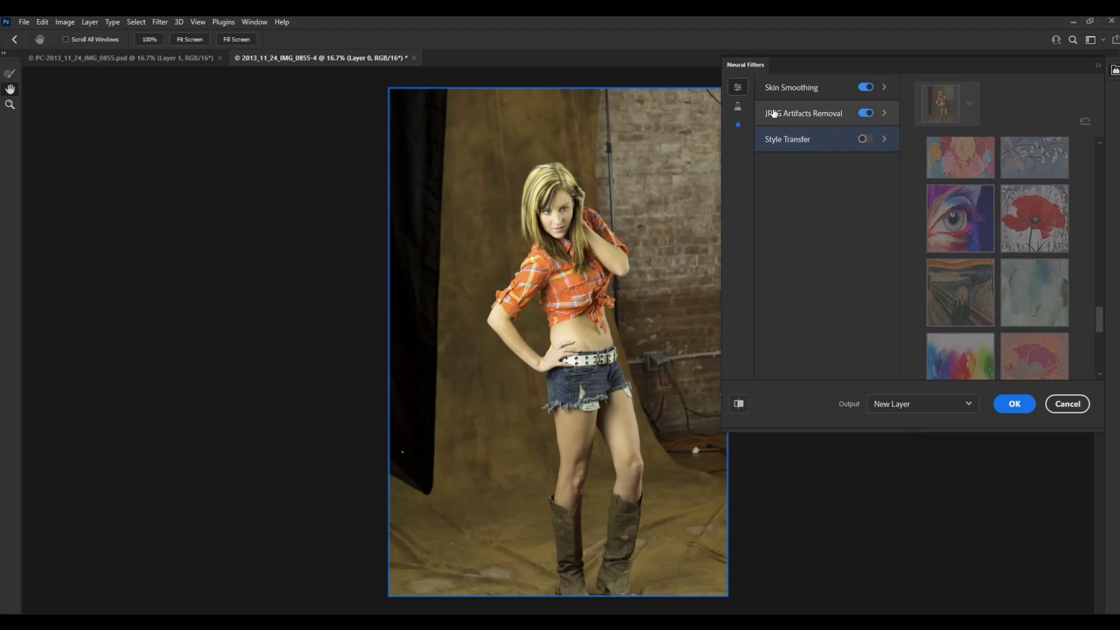
Switch on the beta Smart Portrait filter and scroll through its sliders, leaving them at 0
{"action": "left_click", "coordinate": [738, 107]}
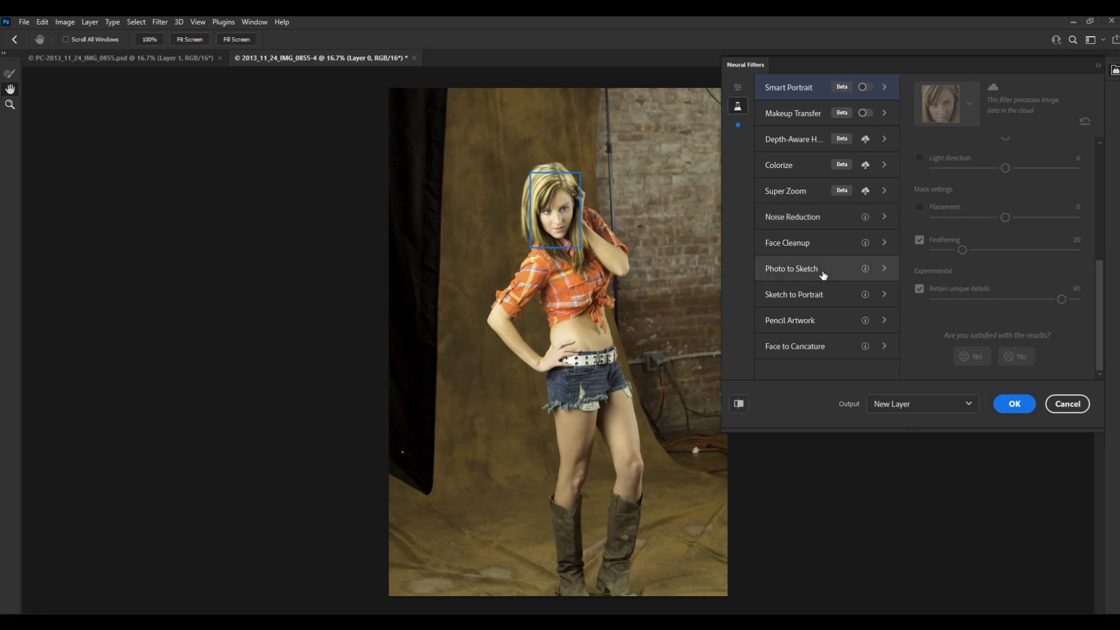
{"action": "left_click", "coordinate": [863, 88]}
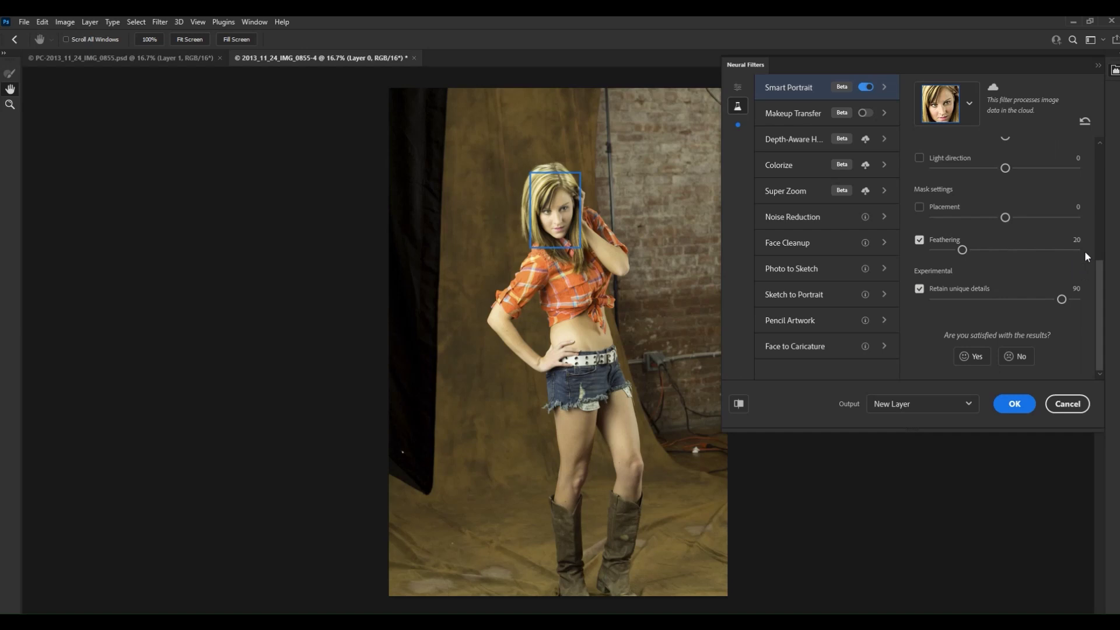
{"action": "left_click_drag", "start_coordinate": [1097, 286], "coordinate": [1105, 169]}
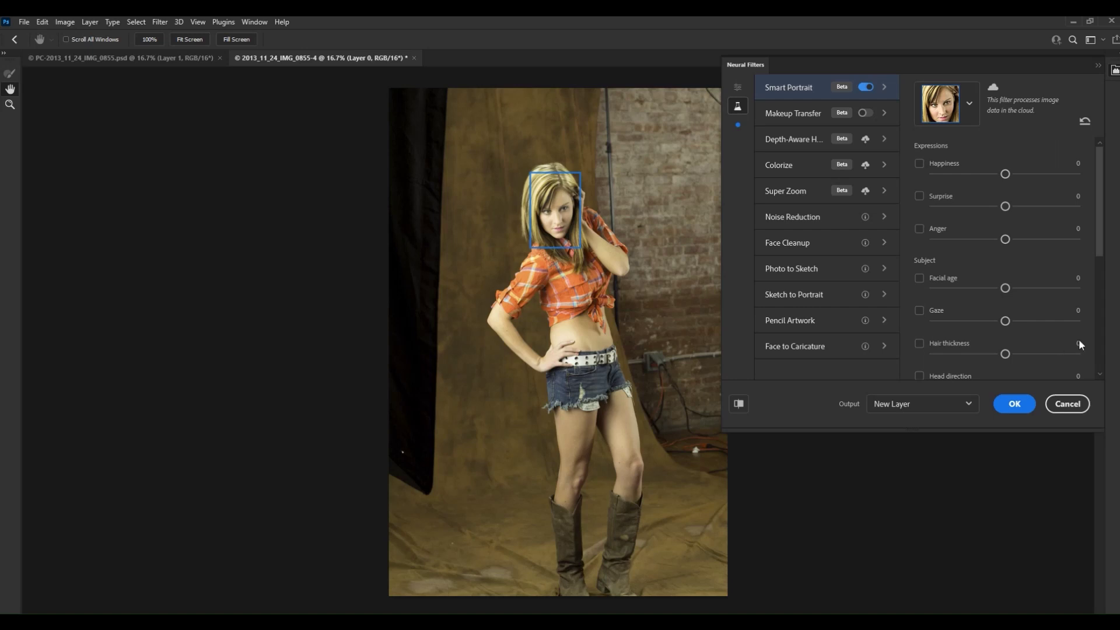
Cancel Neural Filters, then compare PC-2013_11_24_IMG_0855.psd and 2013_11_24_IMG_0855.psd side by side in Lightroom
{"action": "left_click", "coordinate": [1071, 403]}
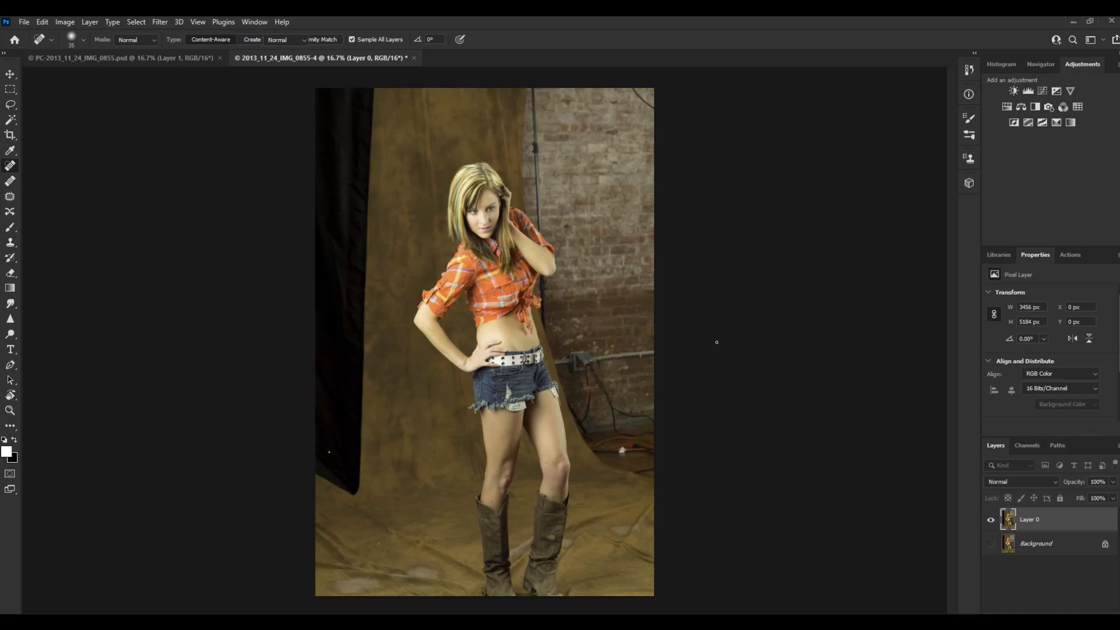
{"action": "key", "text": "alt+Tab"}
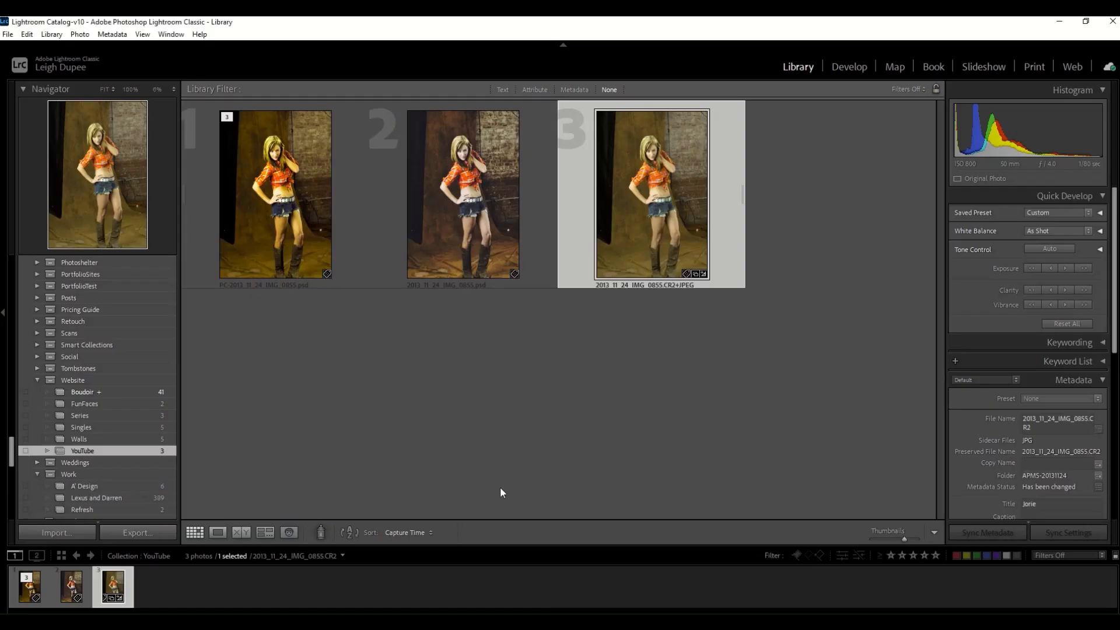
{"action": "left_click", "coordinate": [321, 233]}
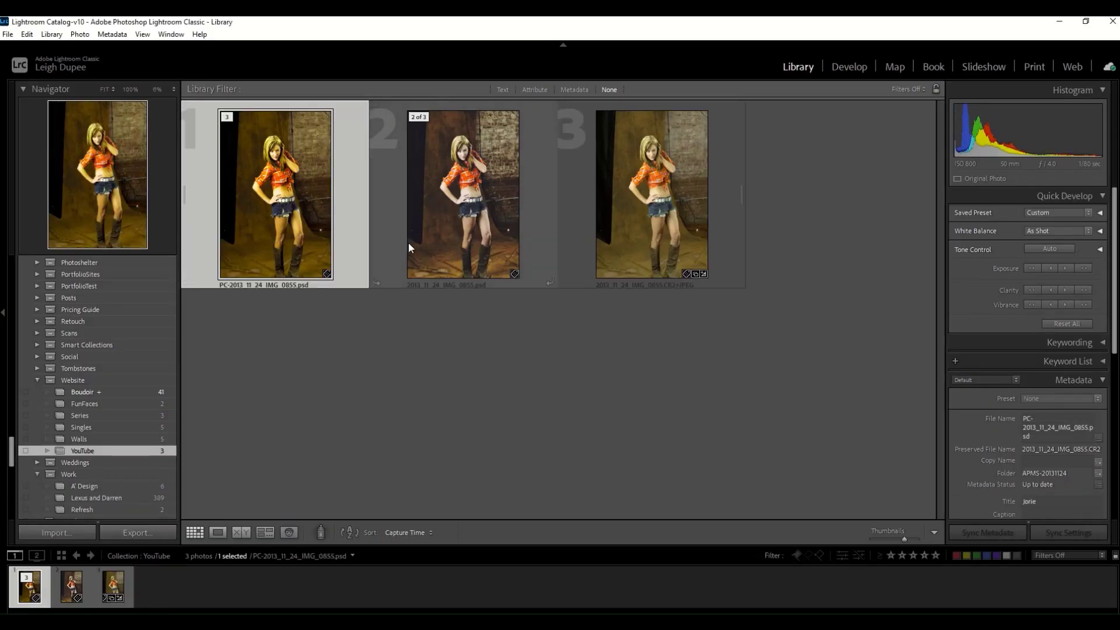
{"action": "left_click", "coordinate": [457, 254], "text": "ctrl"}
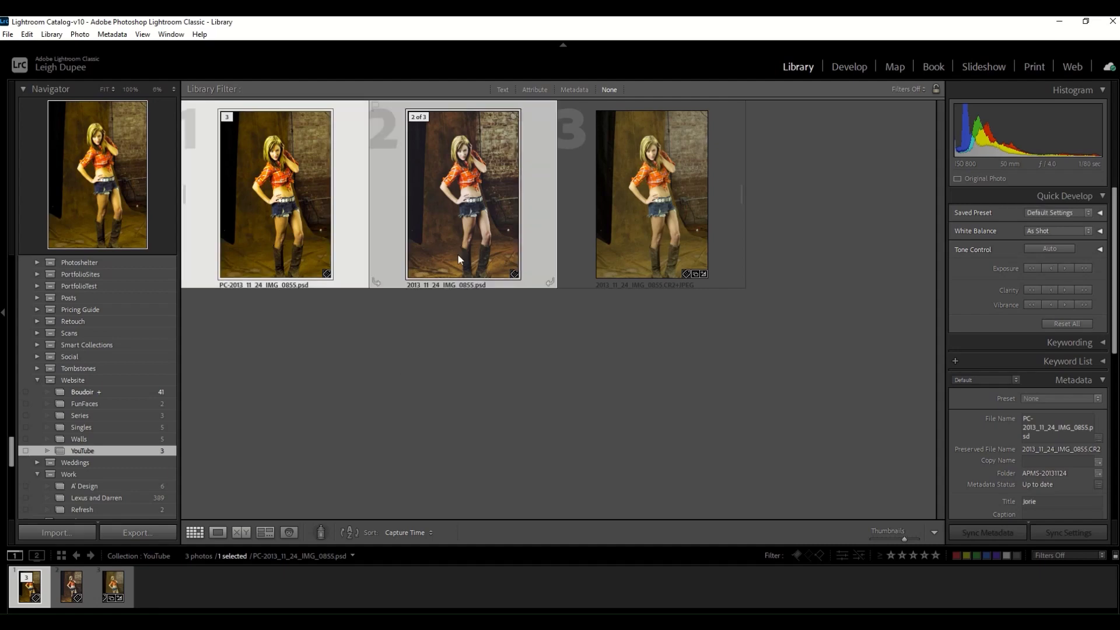
{"action": "left_click", "coordinate": [241, 533]}
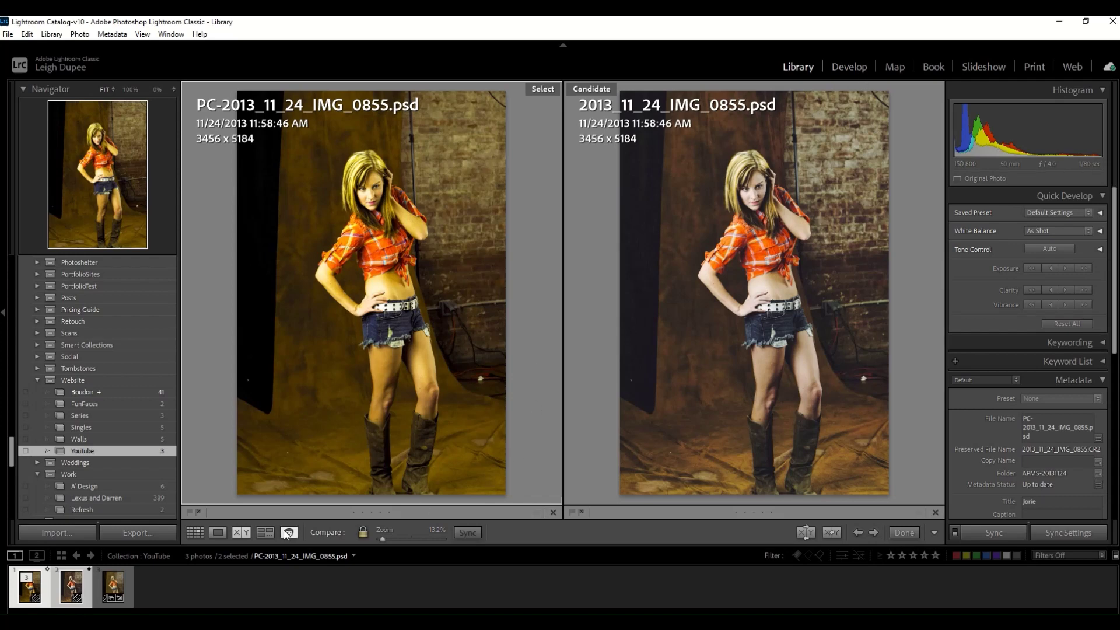
View the raw, PSD and Perfectly Clear versions large in turn, then collapse them into one stack
{"action": "left_click", "coordinate": [204, 530]}
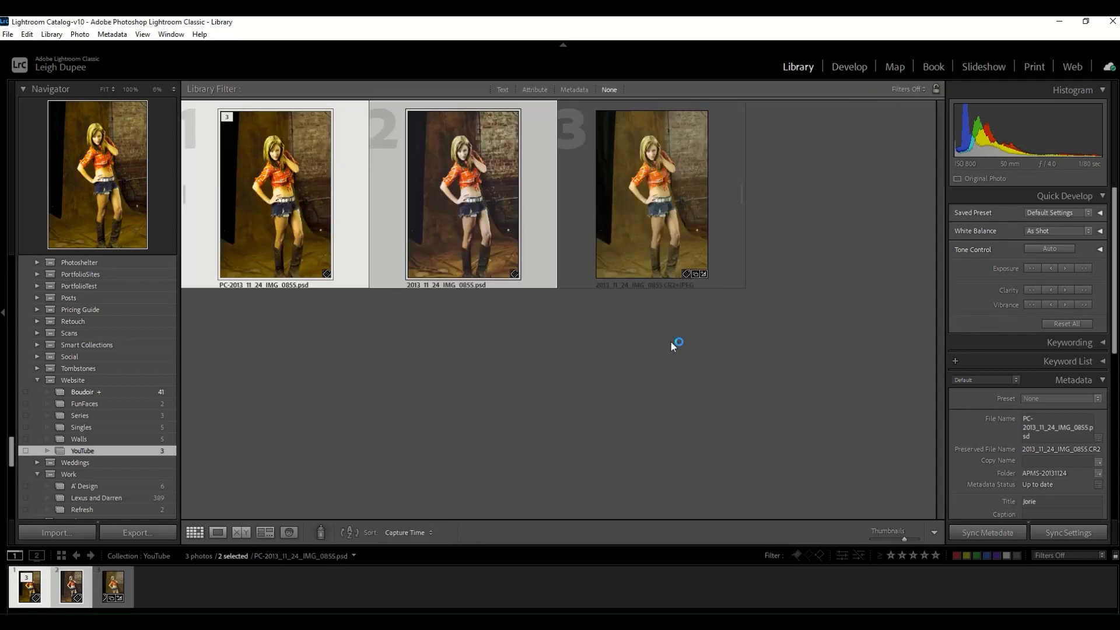
{"action": "left_click", "coordinate": [669, 229]}
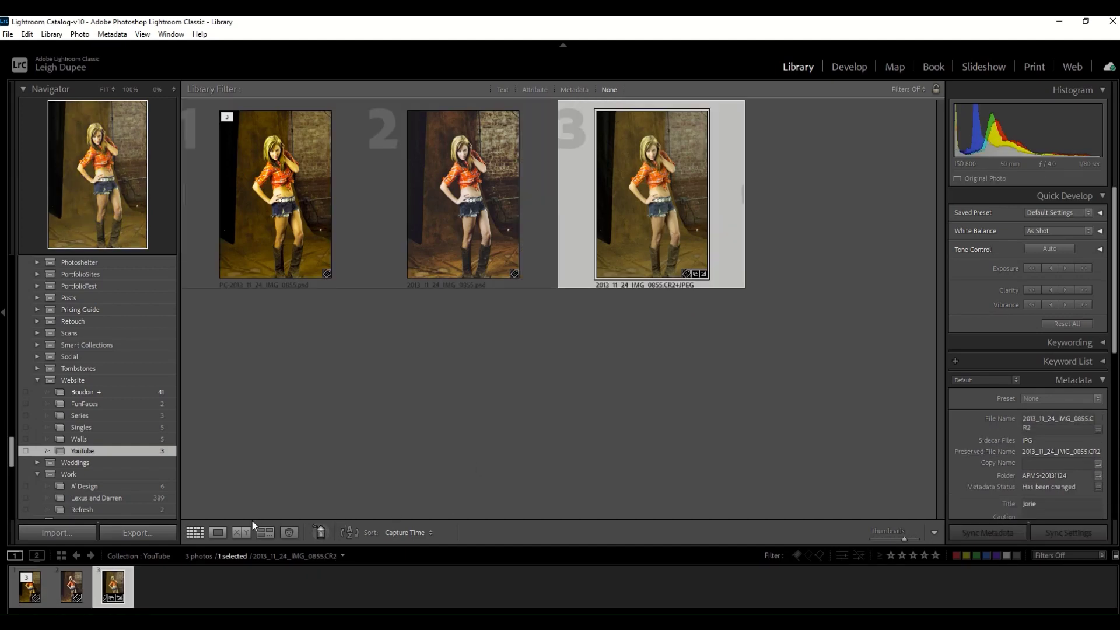
{"action": "left_click", "coordinate": [218, 532]}
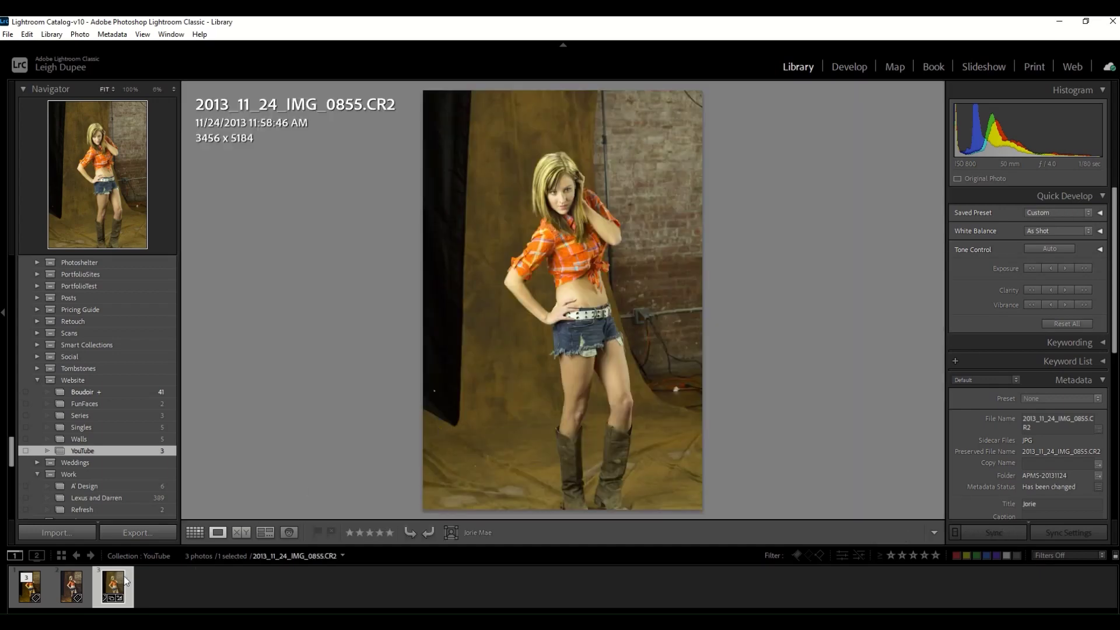
{"action": "left_click", "coordinate": [71, 589]}
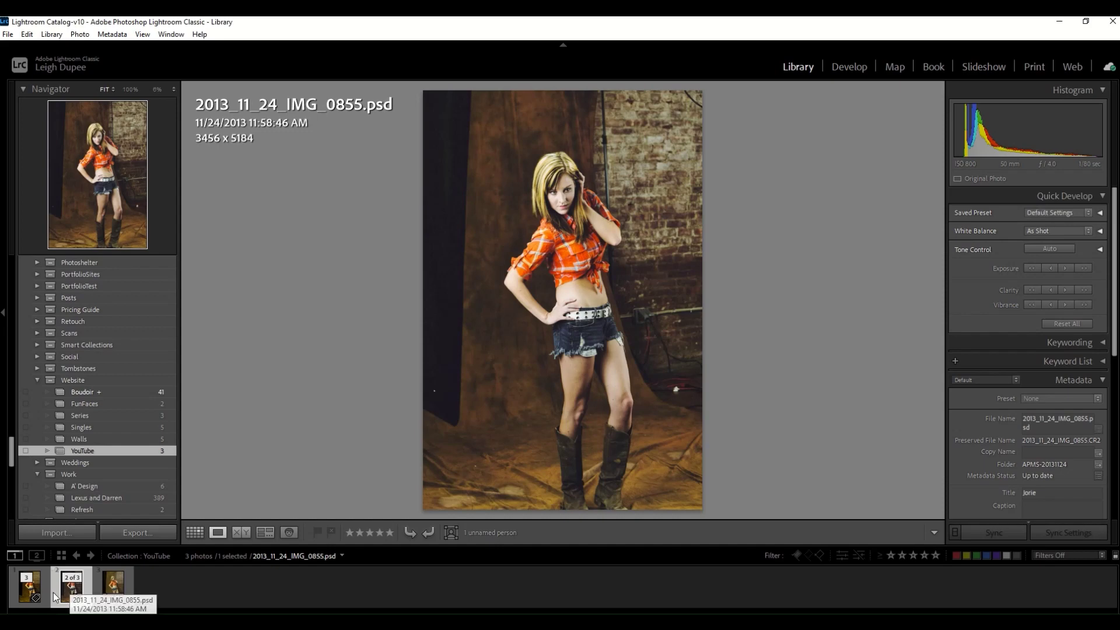
{"action": "left_click", "coordinate": [25, 595]}
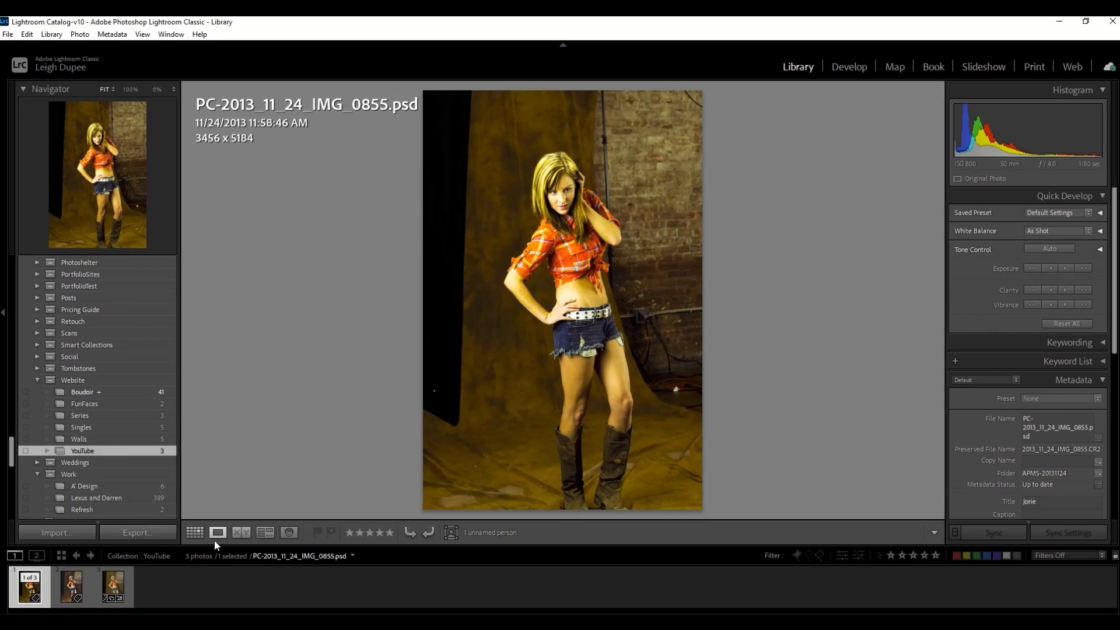
{"action": "left_click", "coordinate": [114, 590]}
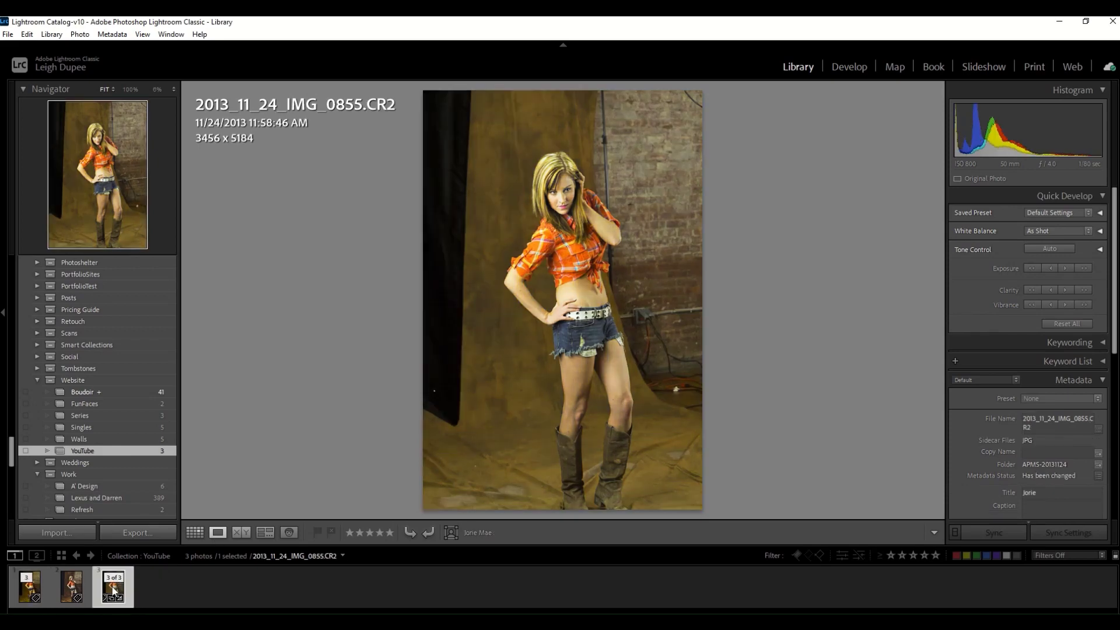
{"action": "left_click", "coordinate": [71, 588]}
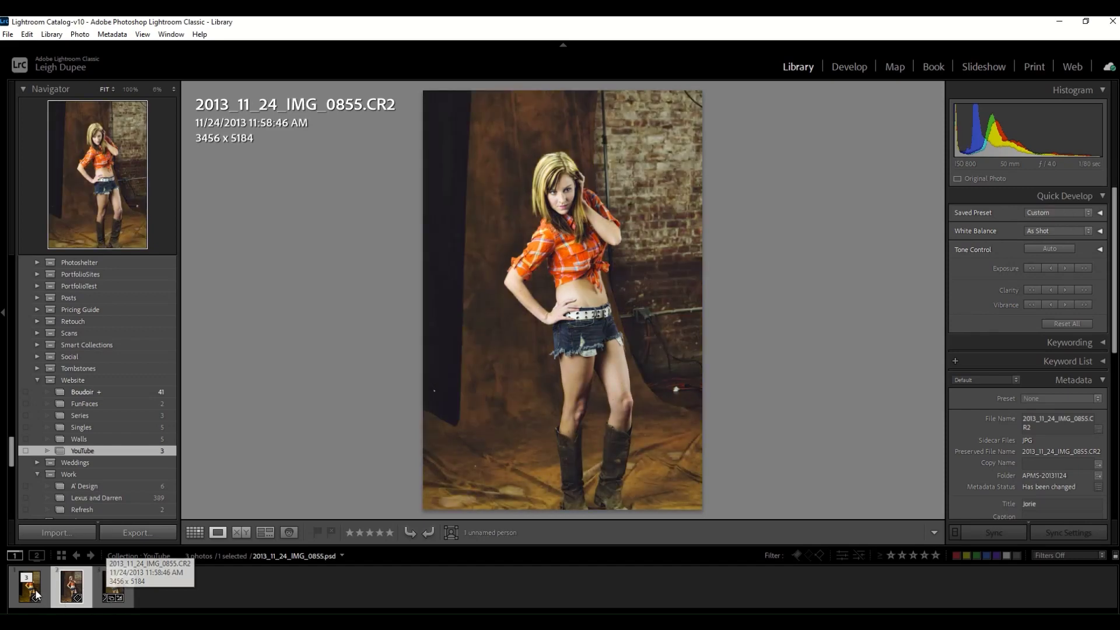
{"action": "left_click", "coordinate": [37, 586]}
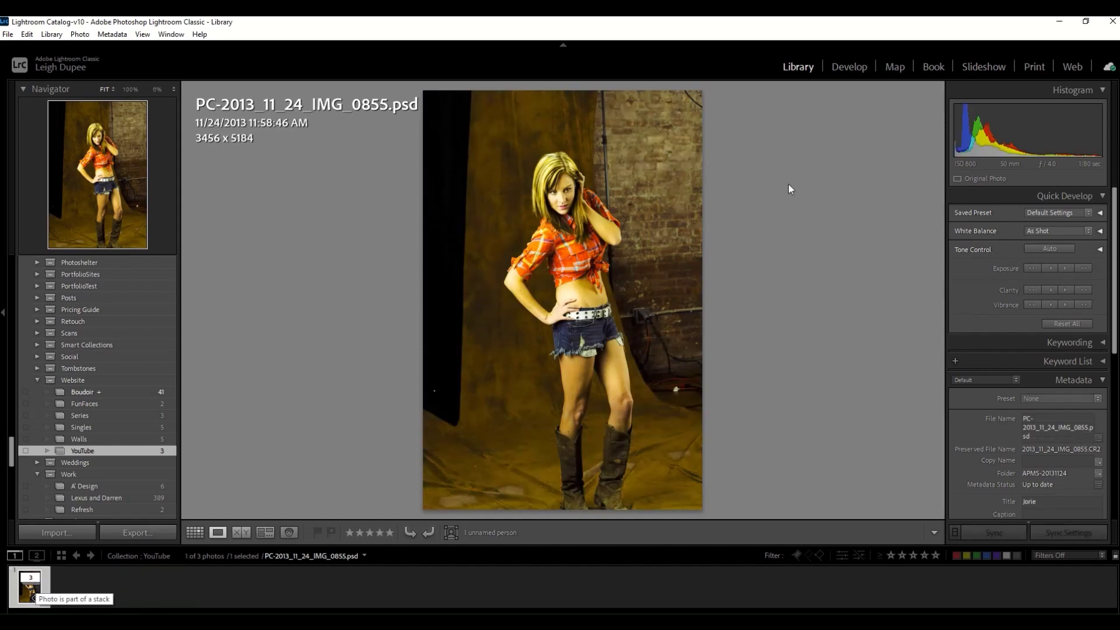
Unstack the filmstrip thumbnail via Stacking > Unstack so all three versions show separately
{"action": "right_click", "coordinate": [39, 591]}
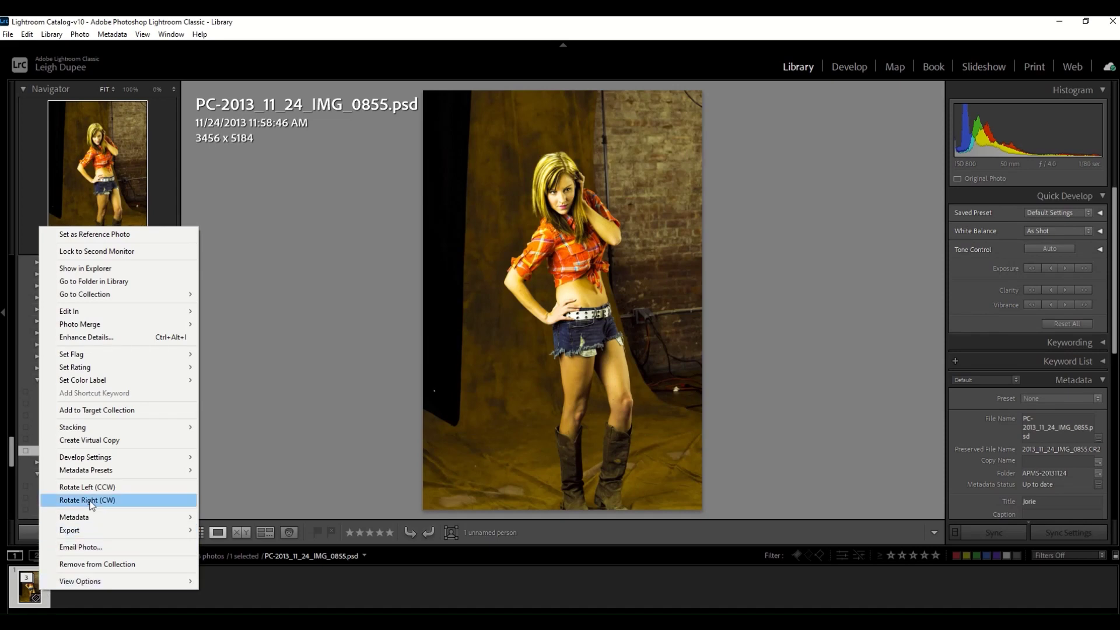
{"action": "mouse_move", "coordinate": [111, 436]}
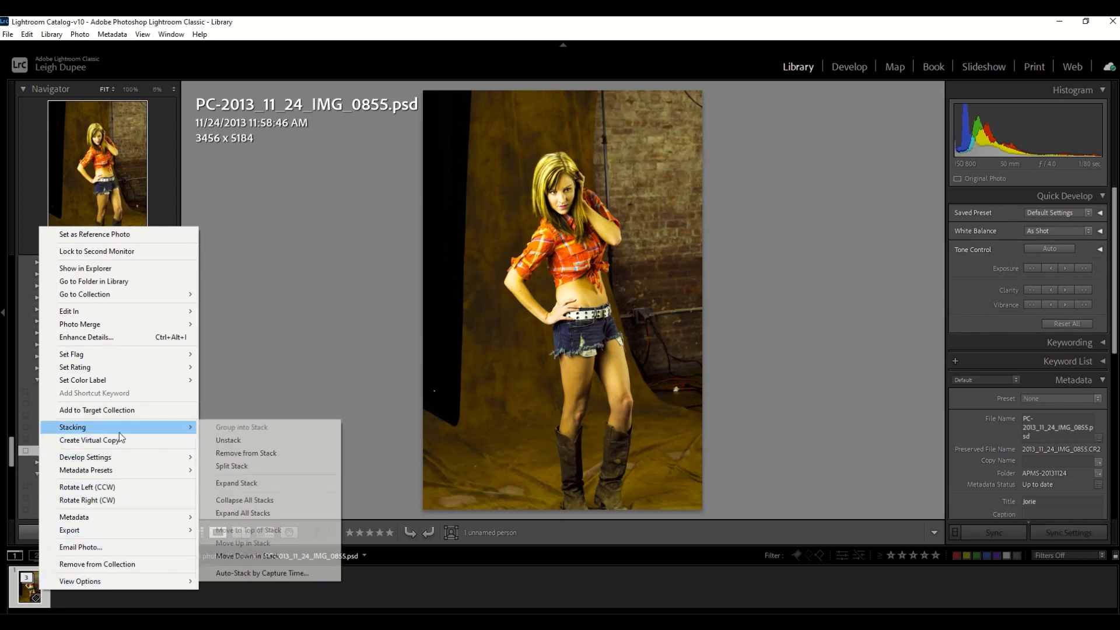
{"action": "left_click", "coordinate": [230, 440]}
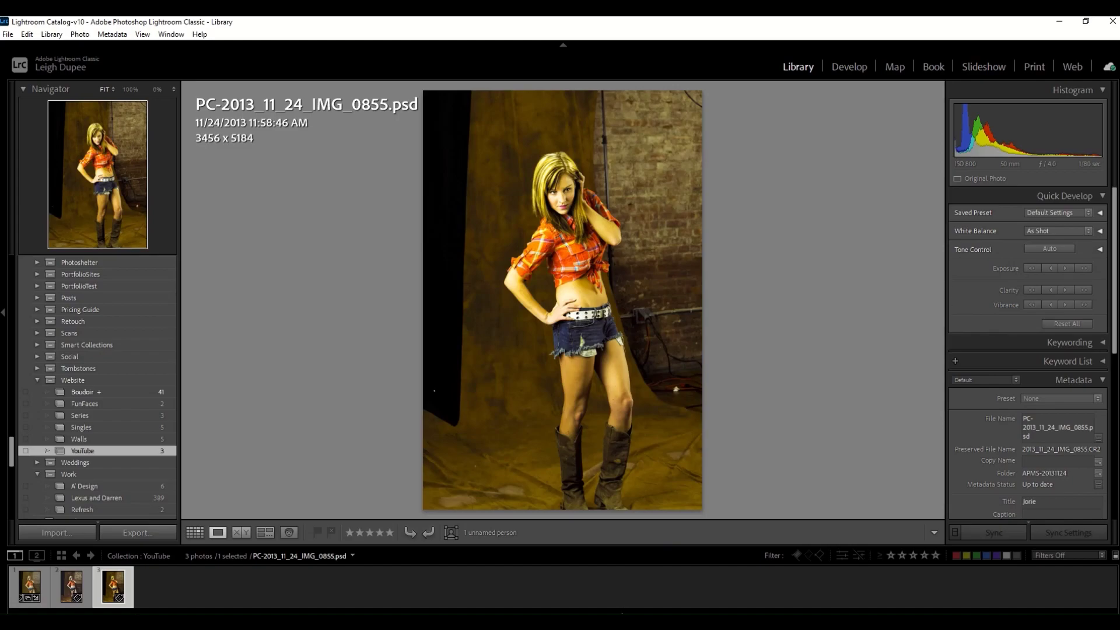
In Photoshop, try Select > Subject, deselect, and duplicate the photo onto Layer 1
{"action": "key", "text": "alt+Tab"}
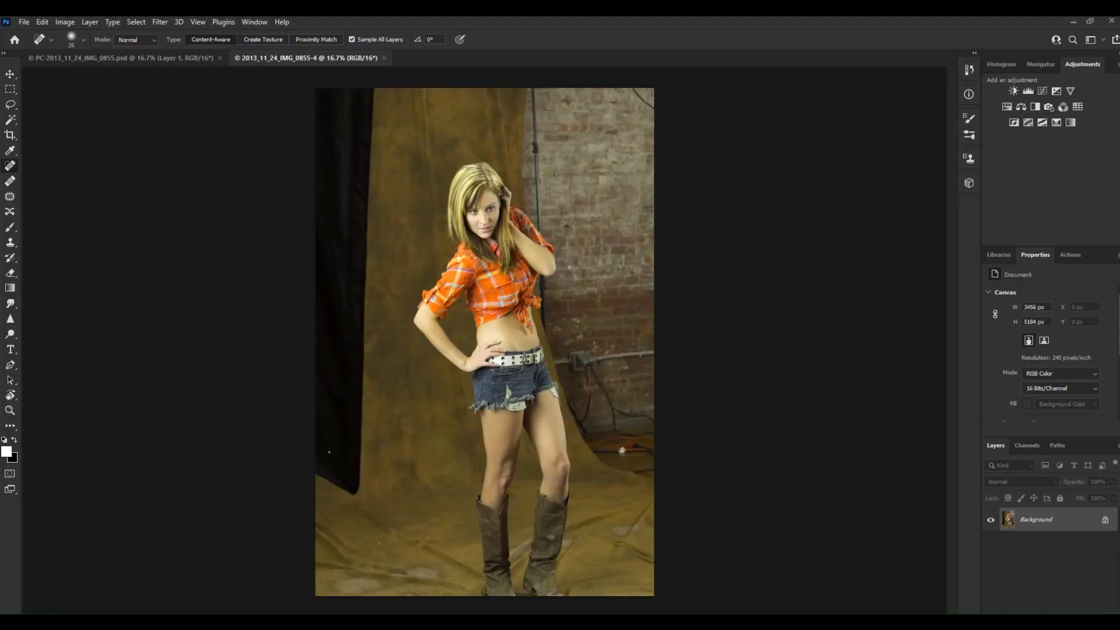
{"action": "left_click", "coordinate": [134, 23]}
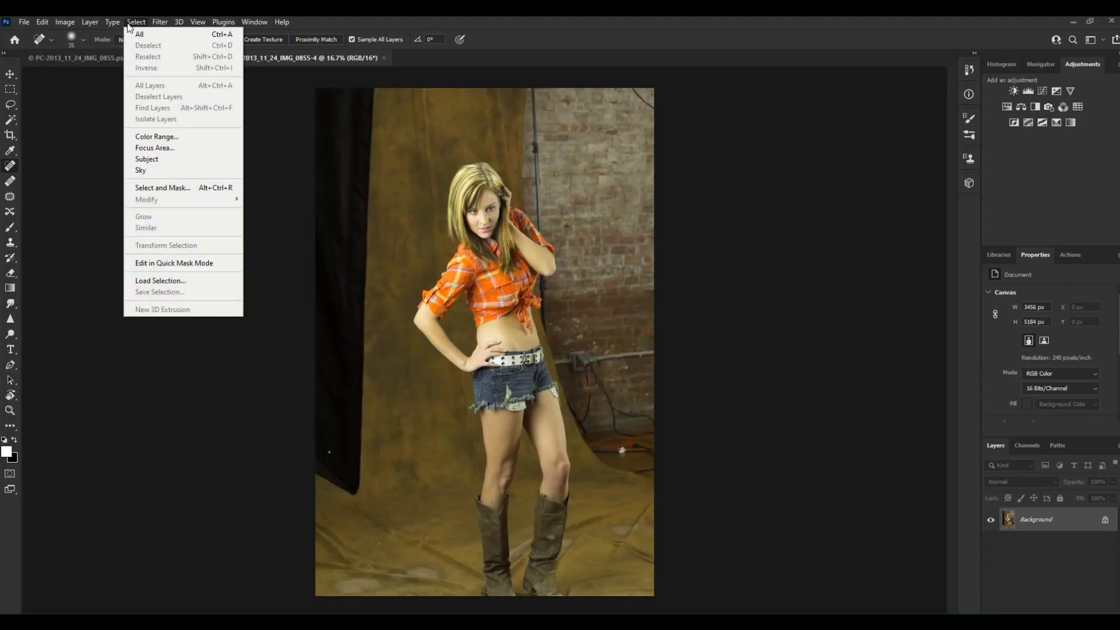
{"action": "left_click", "coordinate": [138, 160]}
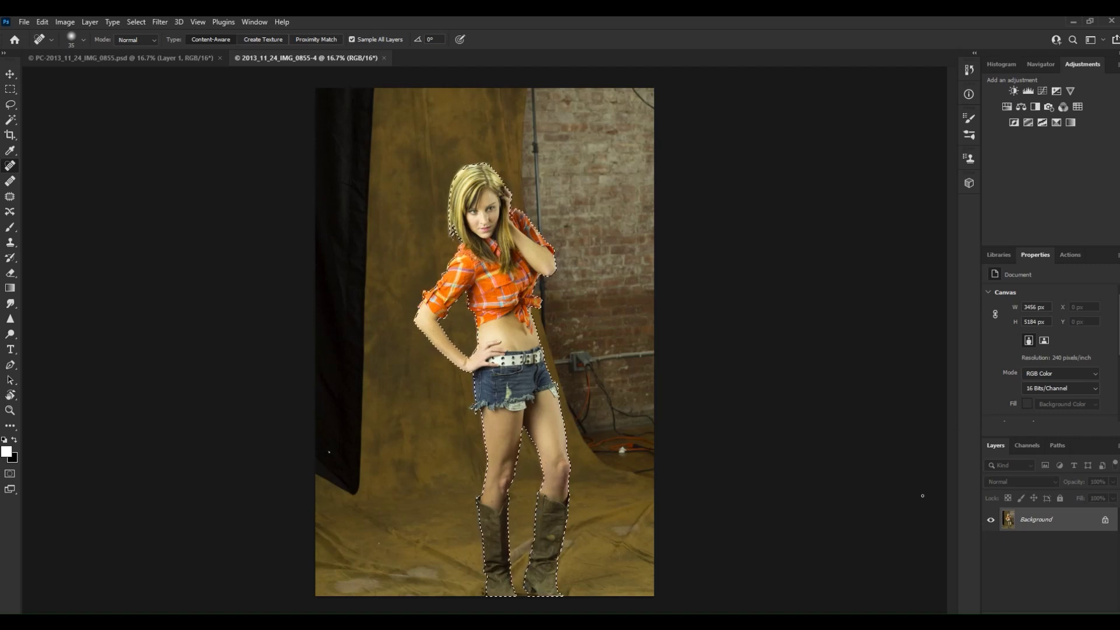
{"action": "key", "text": "ctrl+d"}
{"action": "key", "text": "ctrl+j"}
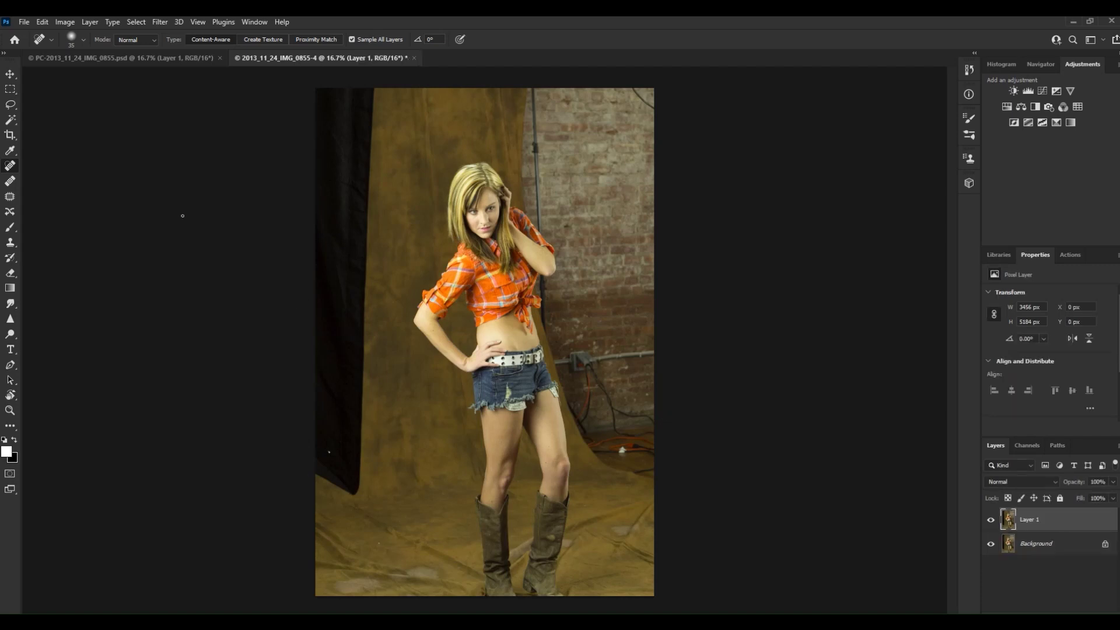
Add an inverted subject-based layer mask to Layer 1 excluding the woman, then target the image thumbnail
{"action": "left_click", "coordinate": [138, 24]}
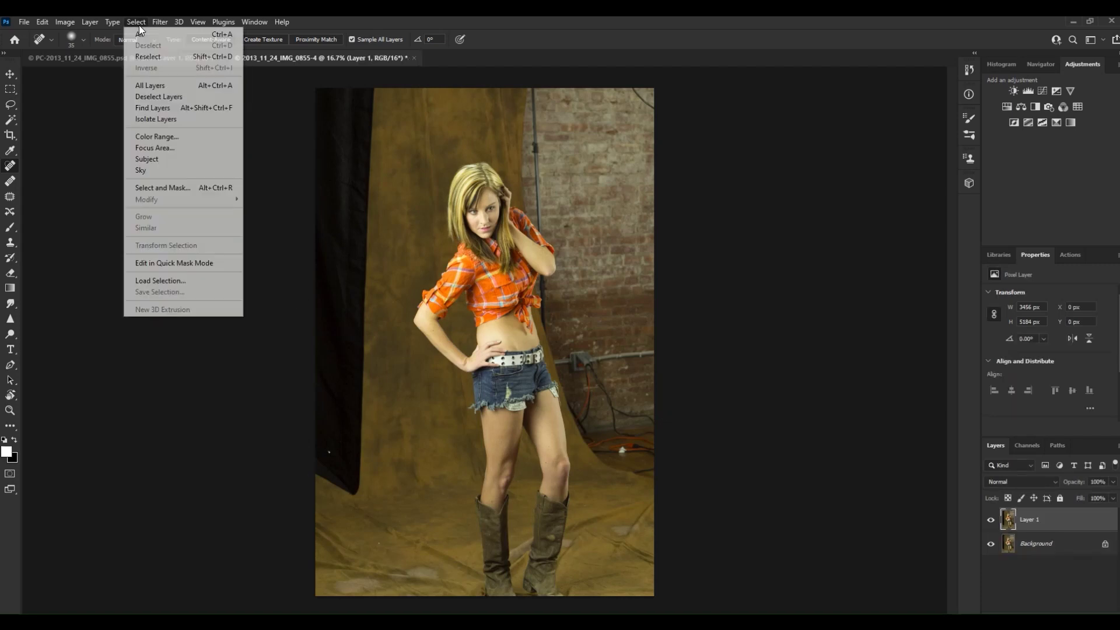
{"action": "left_click", "coordinate": [158, 162]}
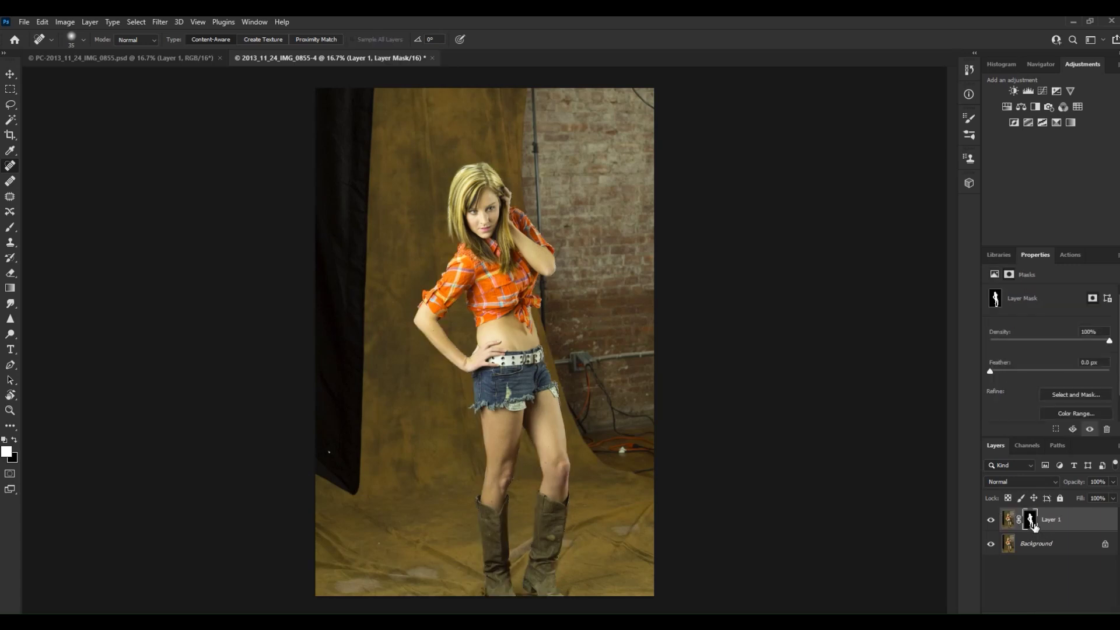
{"action": "left_click_drag", "start_coordinate": [1032, 525], "coordinate": [1033, 524]}
{"action": "key", "text": "ctrl+i"}
{"action": "left_click", "coordinate": [1011, 520]}
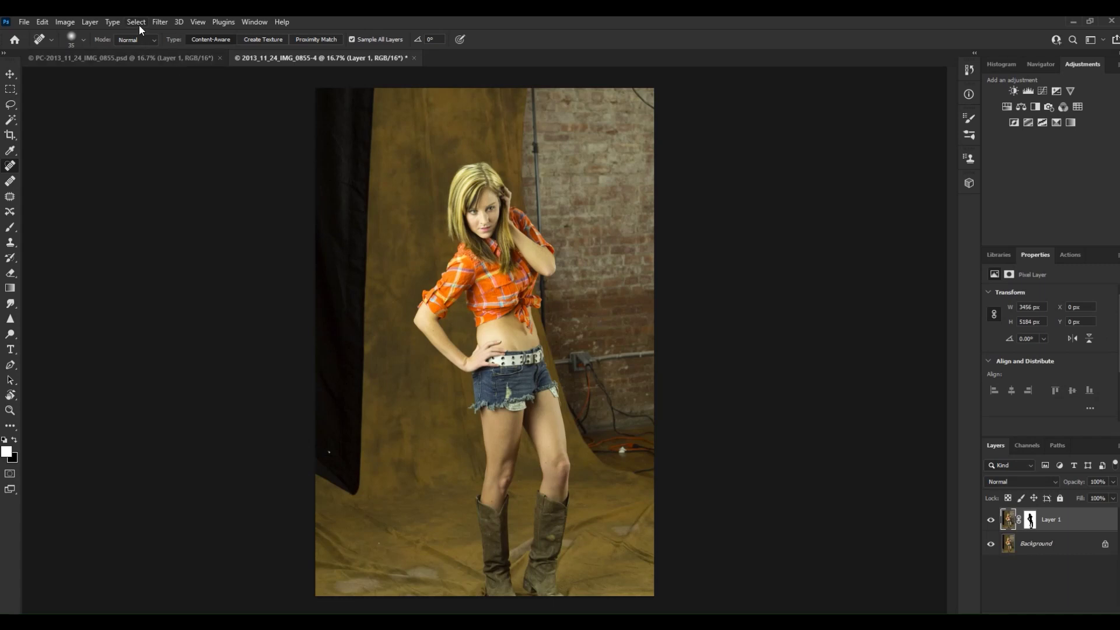
Apply a 12.5-pixel Gaussian Blur to Layer 1 to soften the backdrop
{"action": "left_click", "coordinate": [153, 23]}
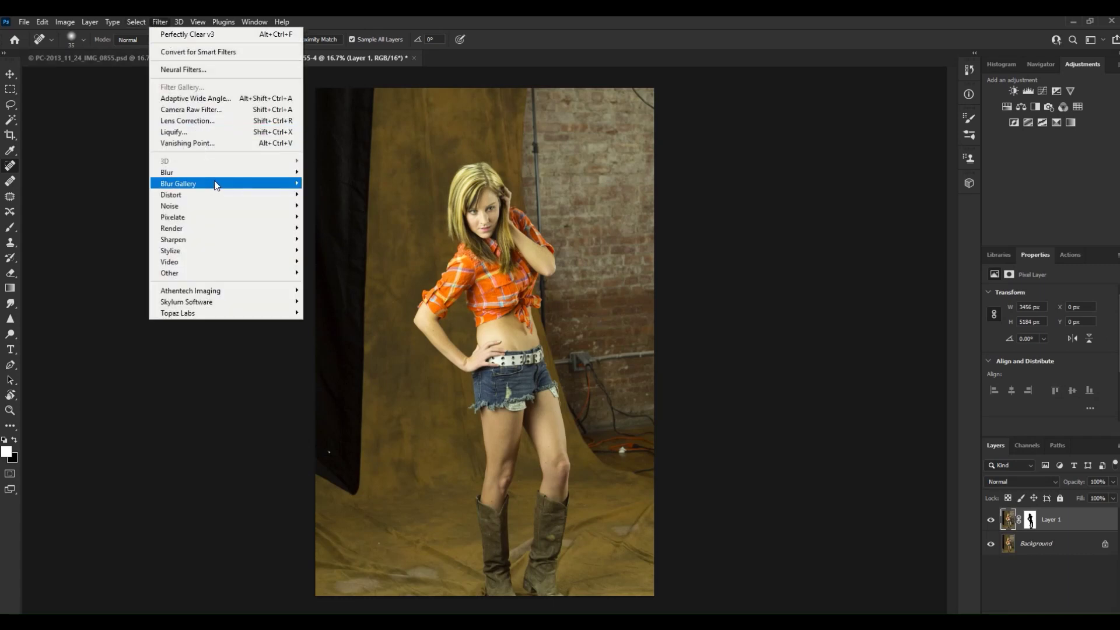
{"action": "mouse_move", "coordinate": [215, 181]}
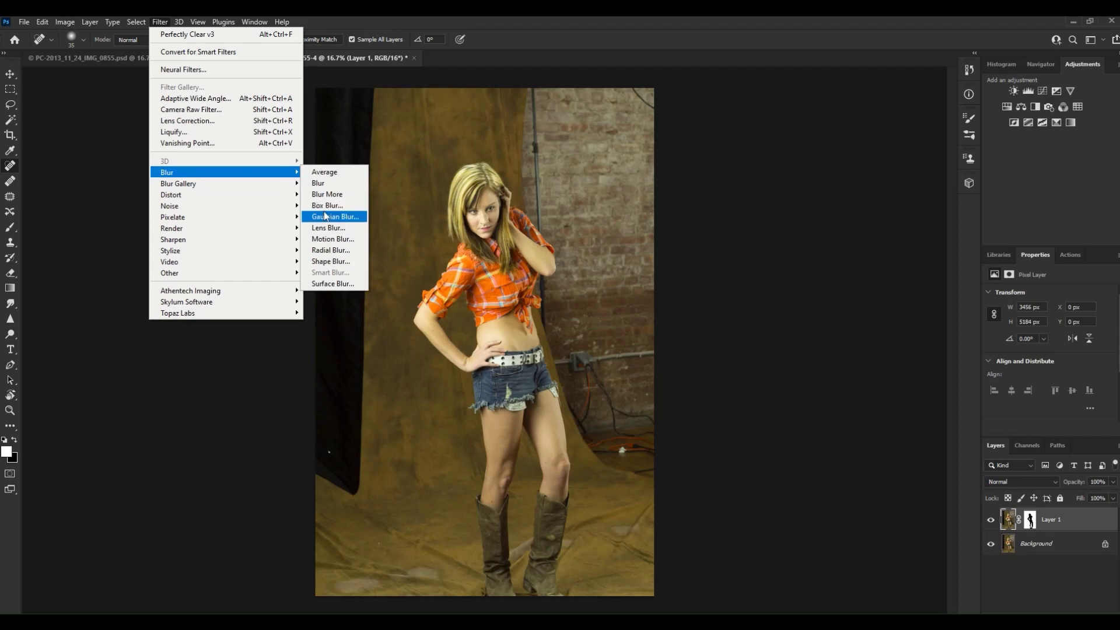
{"action": "left_click", "coordinate": [324, 216]}
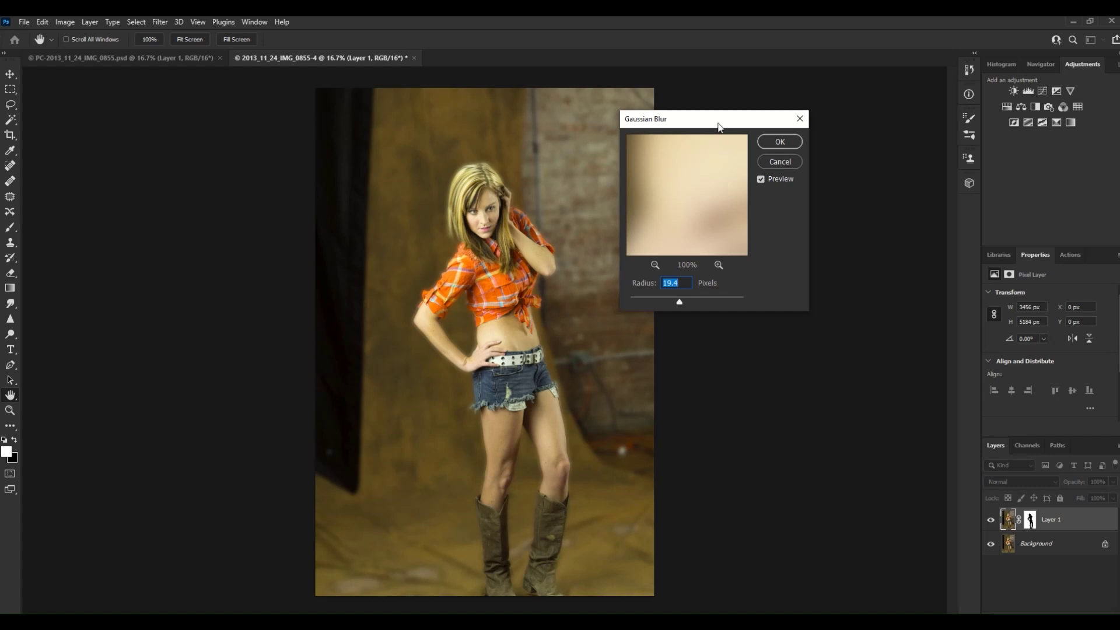
{"action": "left_click_drag", "start_coordinate": [718, 127], "coordinate": [830, 197]}
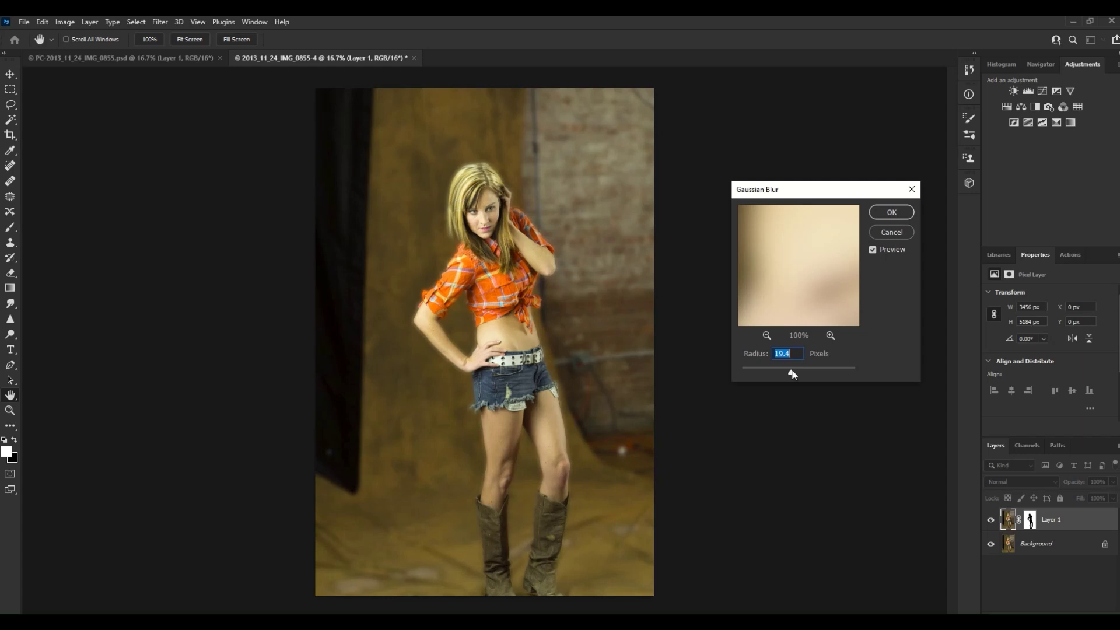
{"action": "left_click_drag", "start_coordinate": [791, 373], "coordinate": [781, 373]}
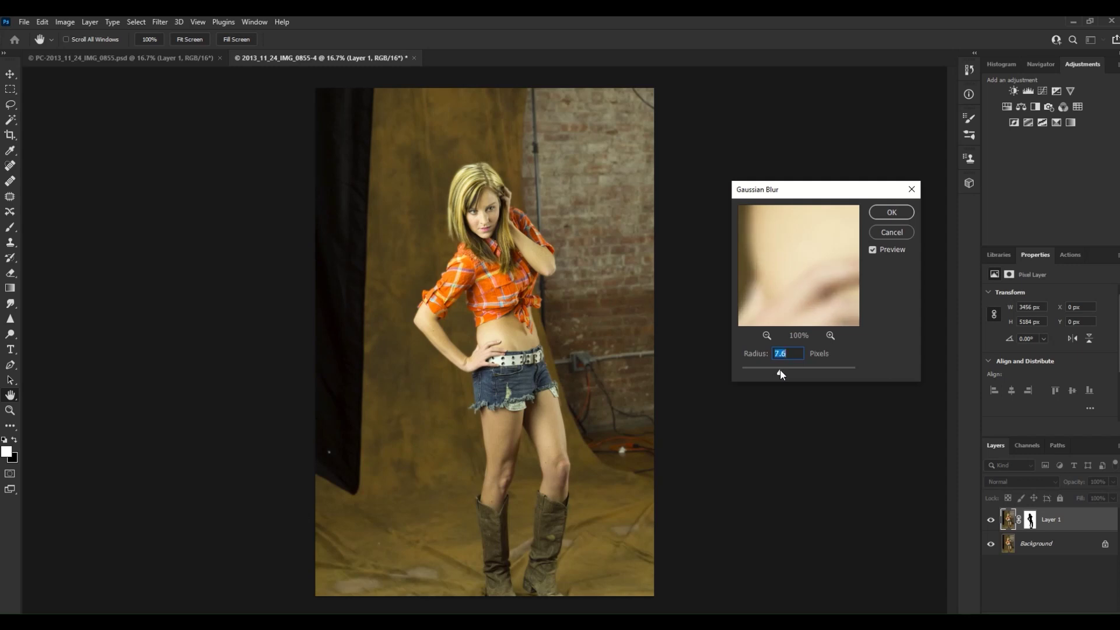
{"action": "left_click_drag", "start_coordinate": [780, 374], "coordinate": [787, 372]}
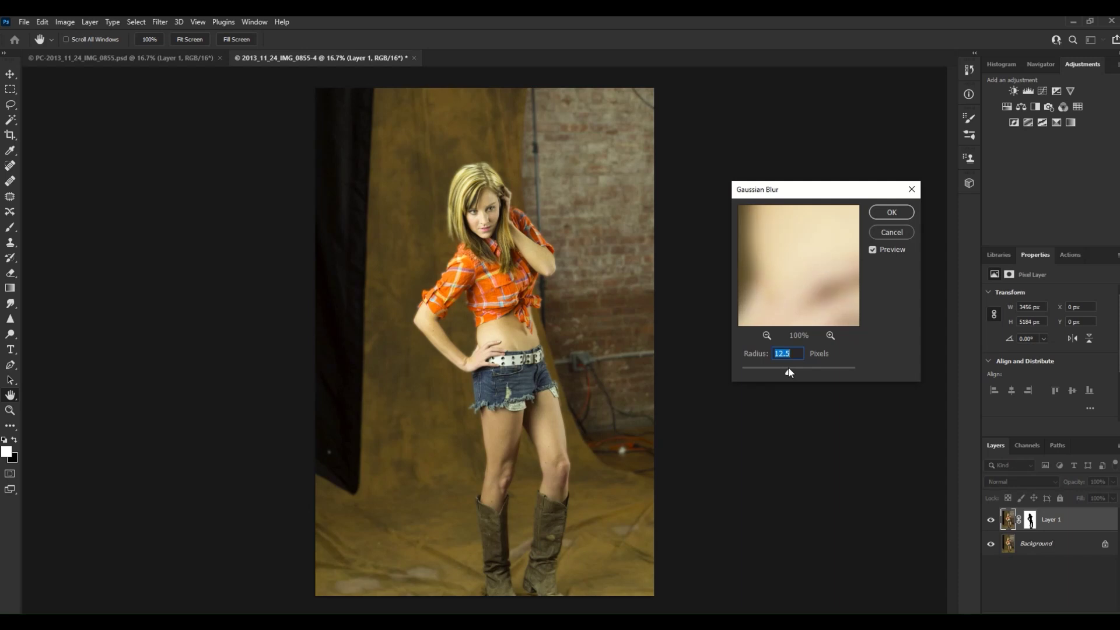
{"action": "left_click", "coordinate": [908, 215]}
{"action": "key", "text": "j"}
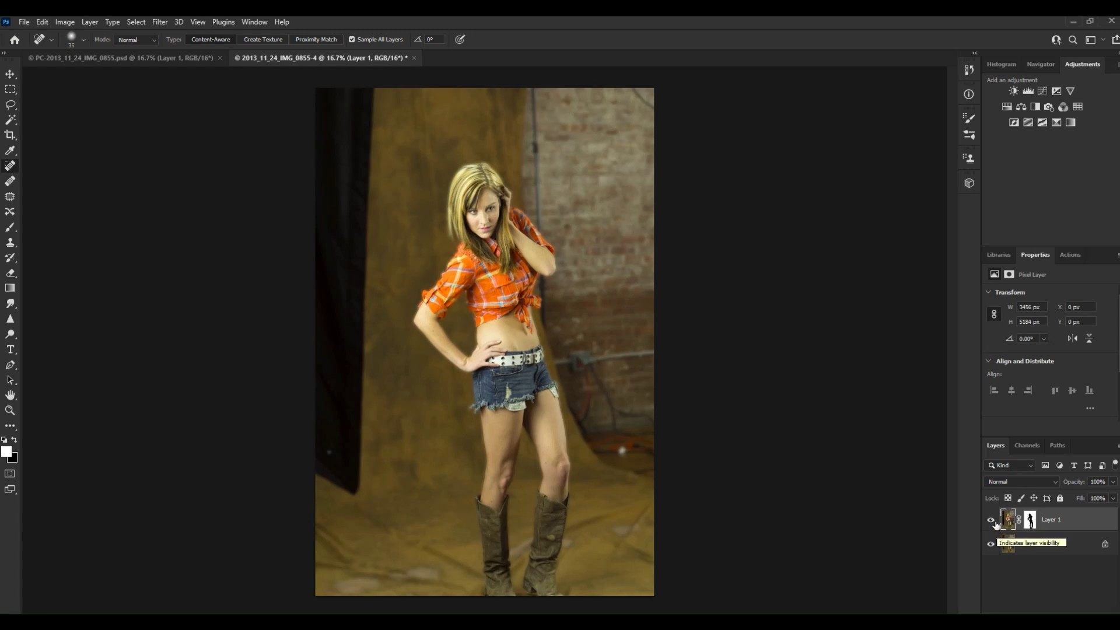
Toggle Layer 1's visibility off and on to compare the blur, then return to Lightroom Classic
{"action": "left_click", "coordinate": [991, 520]}
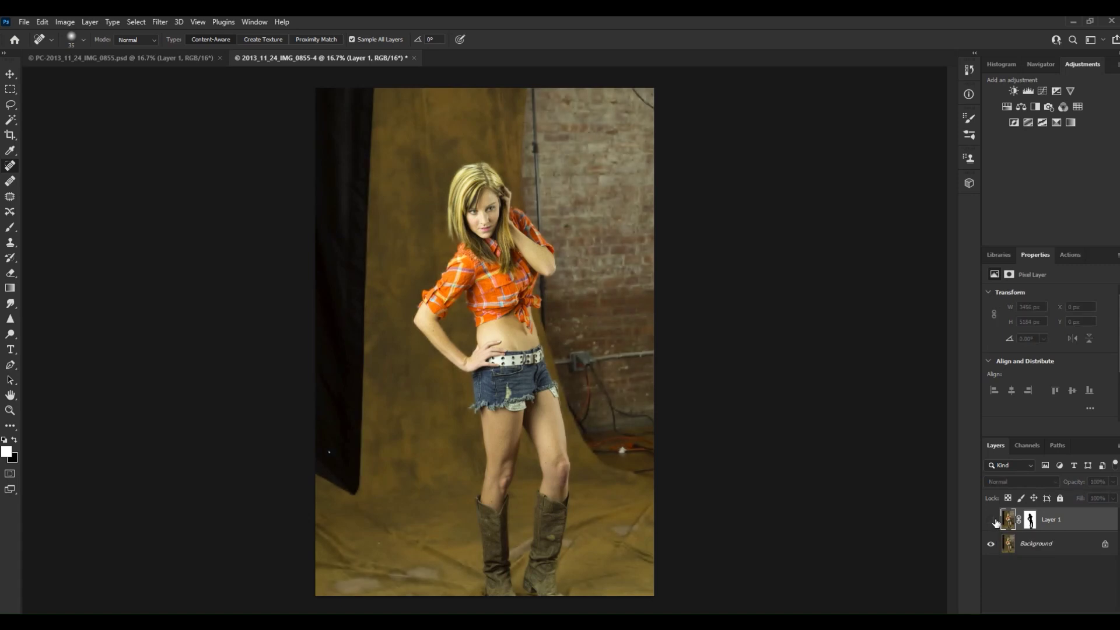
{"action": "left_click", "coordinate": [991, 520]}
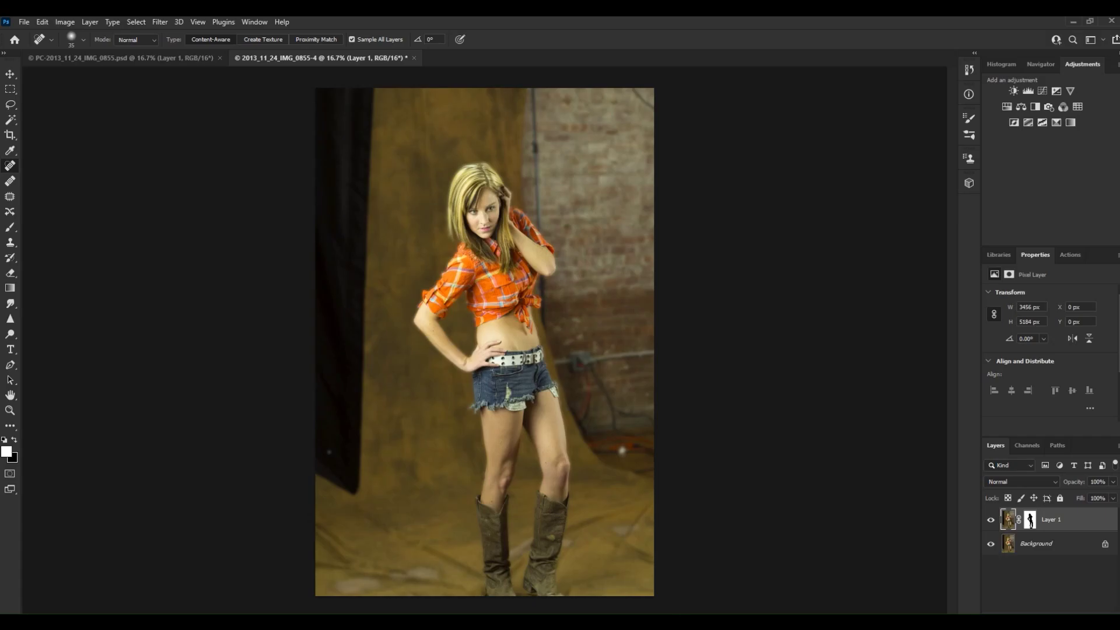
{"action": "key", "text": "alt+Tab"}
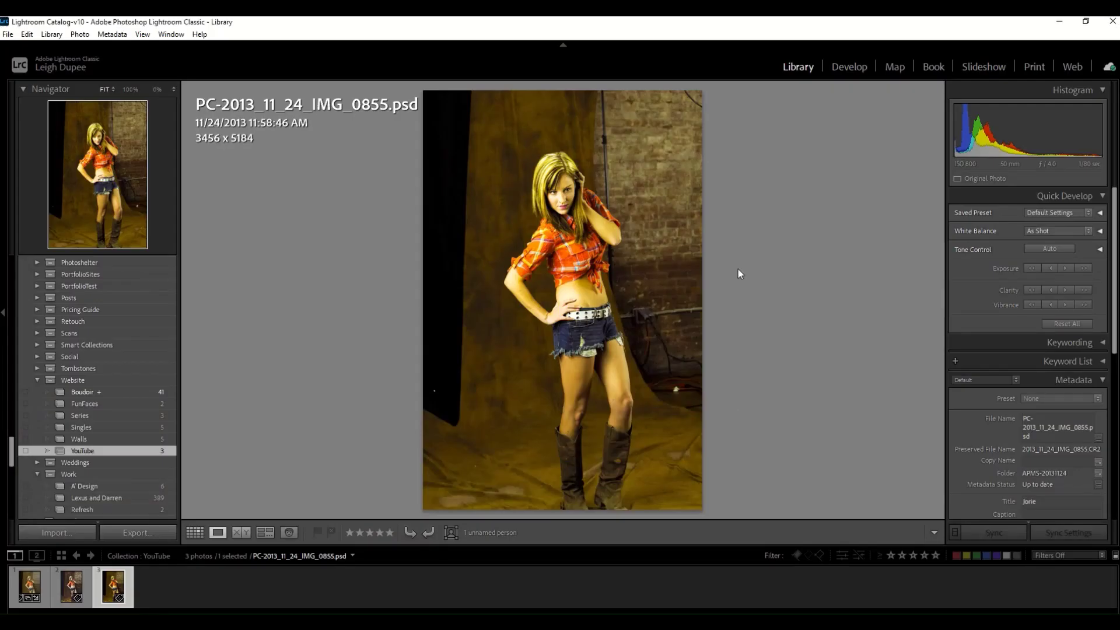